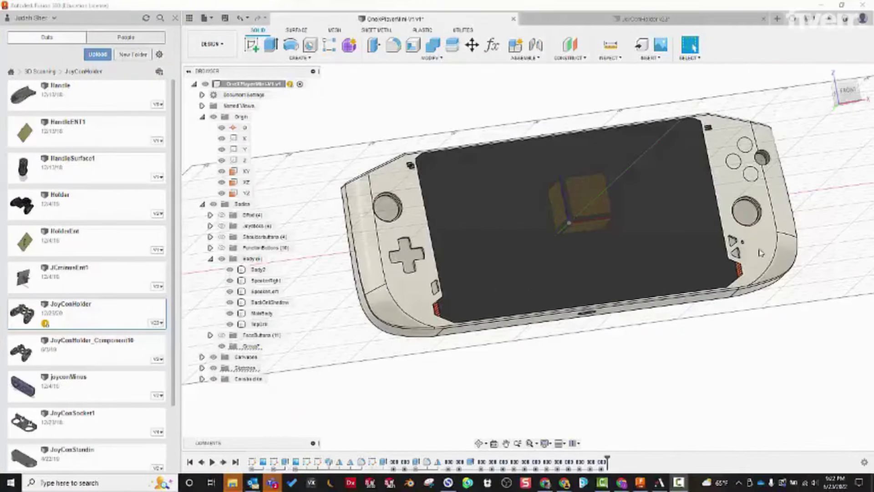
Step: Check the reference photo of the handheld's rear grip in the browser and move that window aside to return to the model
left_click(524, 109)
middle_click_drag(524, 110, 541, 128, "shift")
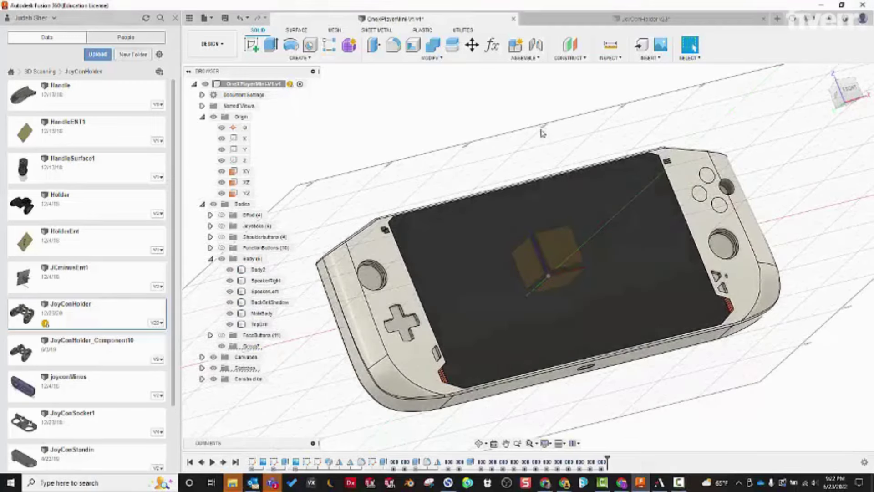
key("alt+Tab")
left_click_drag(646, 54, 587, 27)
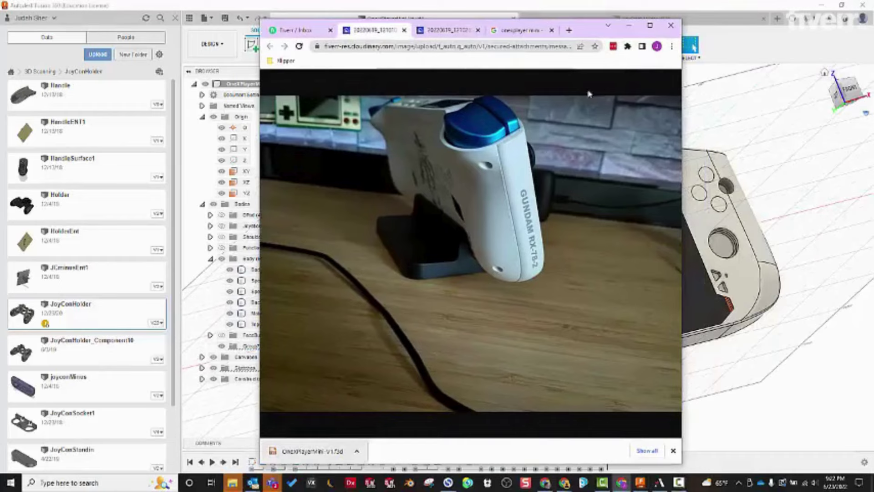
left_click_drag(569, 24, 873, 72)
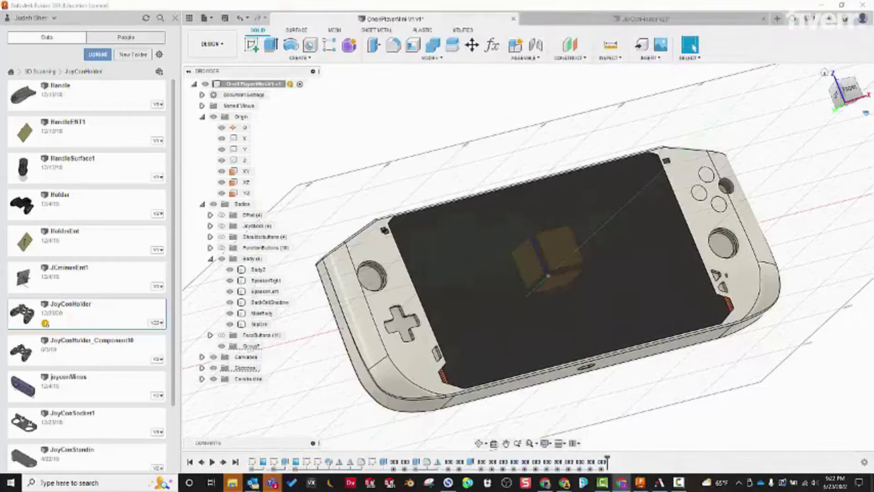
left_click(554, 156)
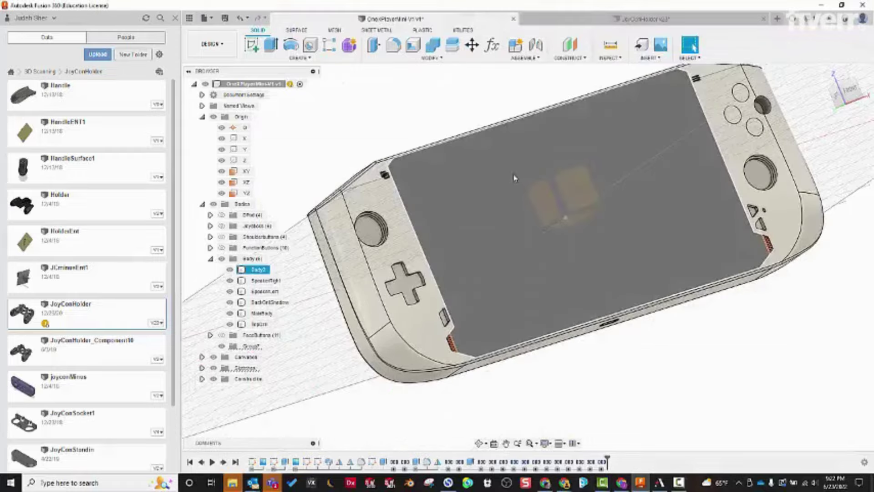
Step: Suppress the fillet feature that rounds the outer rear edges of the handheld's main body
middle_click_drag(431, 151, 426, 268, "shift")
left_click(541, 243)
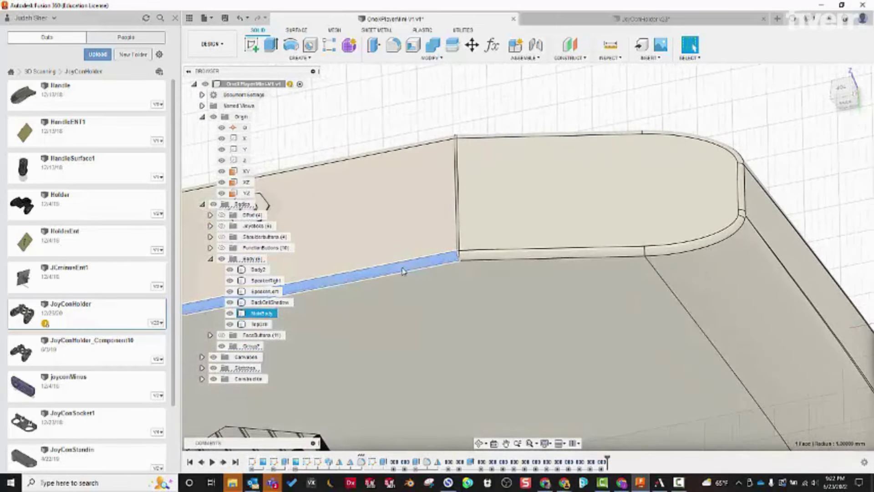
left_click(362, 462)
right_click(362, 462)
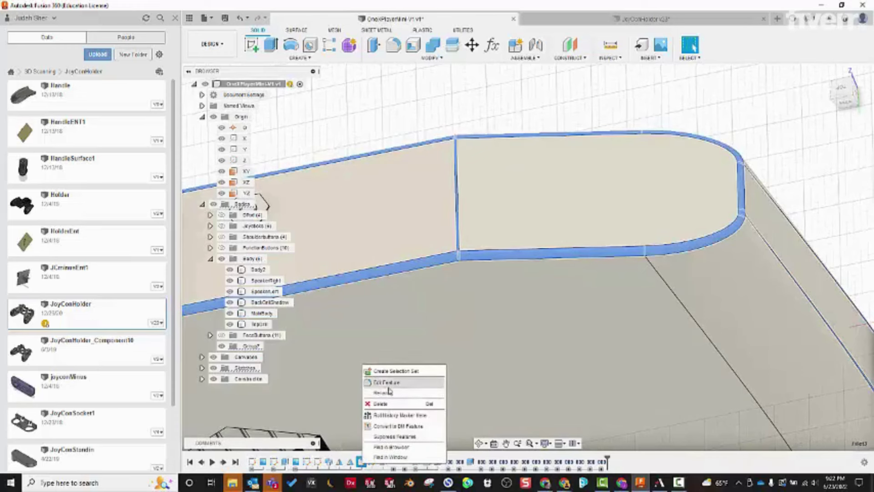
left_click(417, 427)
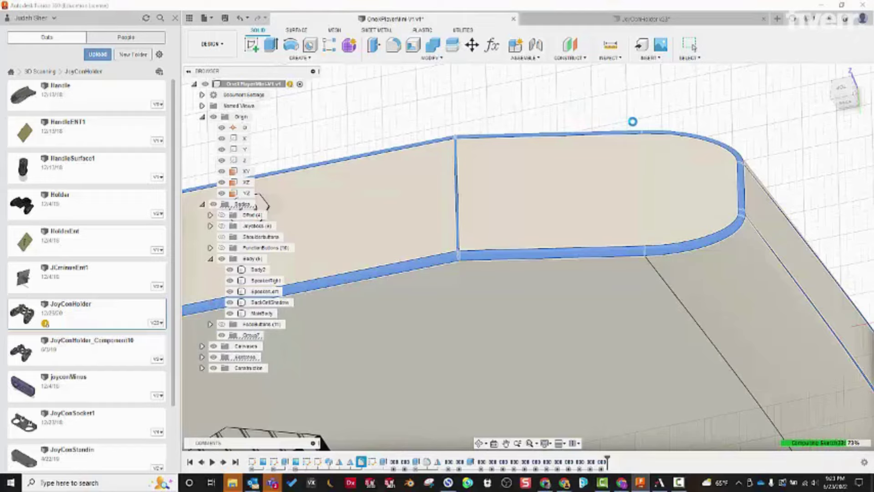
scroll(671, 123, "down", 3)
middle_click_drag(671, 123, 657, 157, "shift")
middle_click_drag(677, 195, 669, 207, "shift")
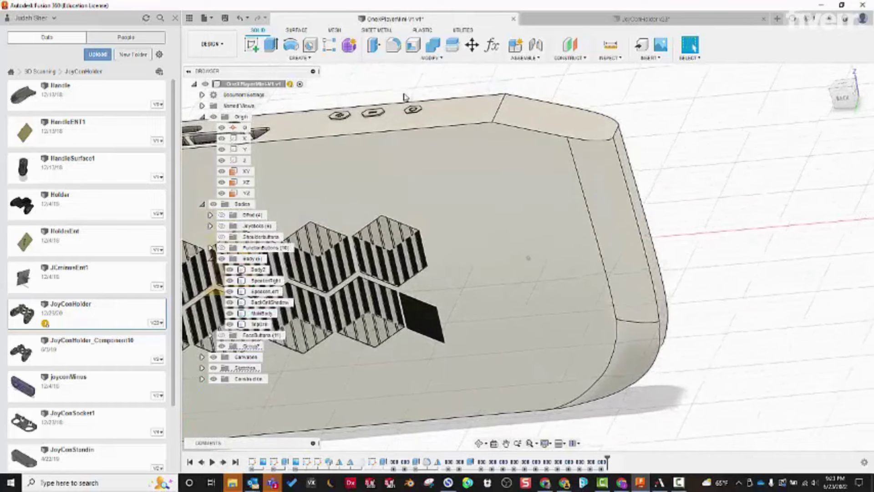
Step: Start a new T-Spline form in the design, with the handheld's back side in view
middle_click_drag(385, 104, 398, 136, "shift")
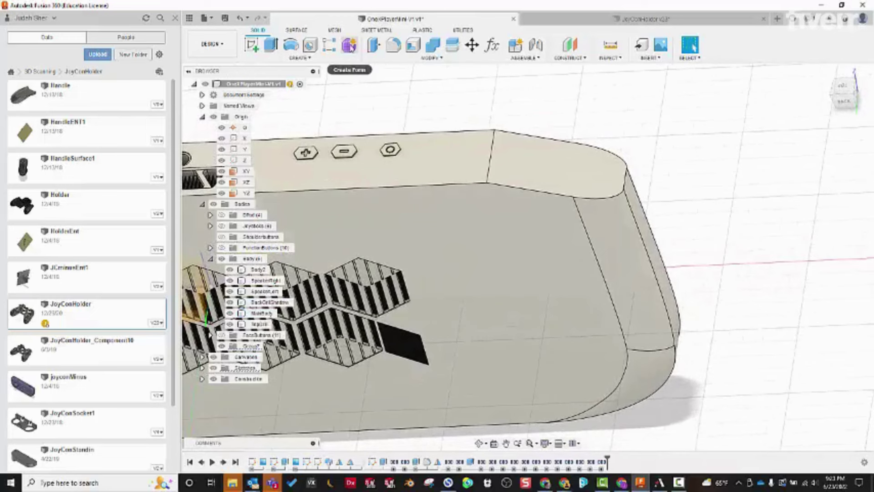
left_click(350, 45)
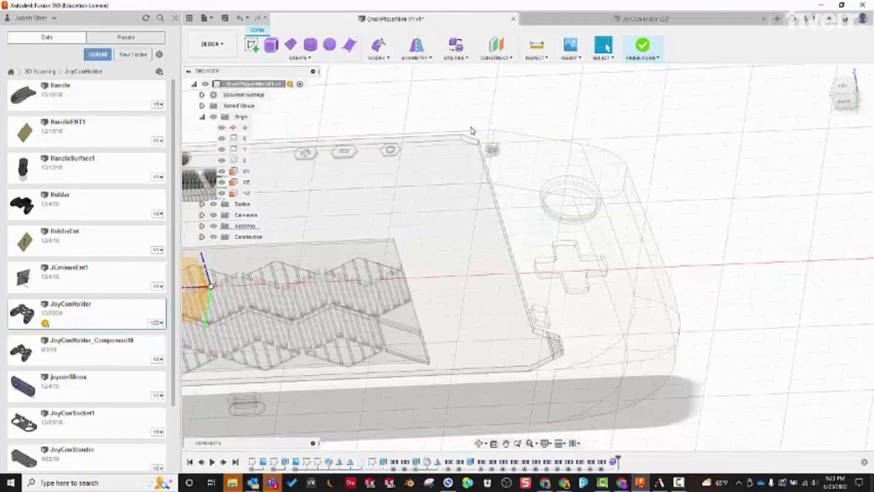
middle_click_drag(471, 131, 343, 89, "shift")
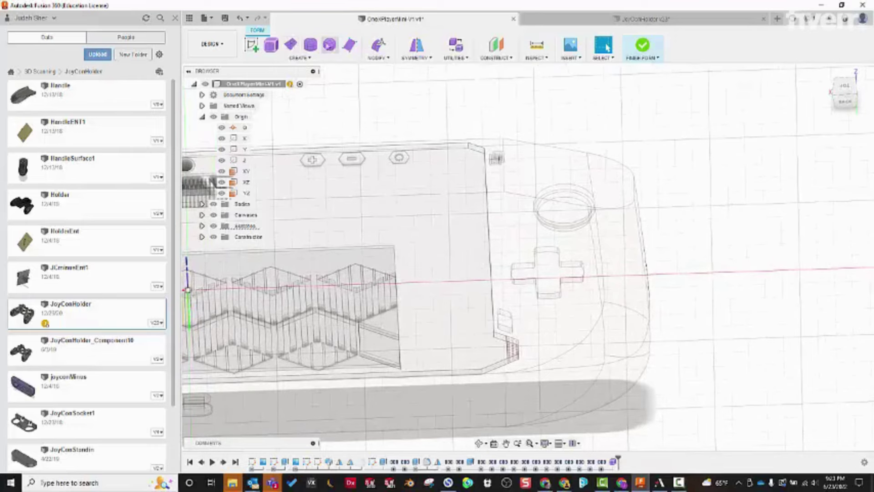
middle_click_drag(486, 140, 337, 124, "shift")
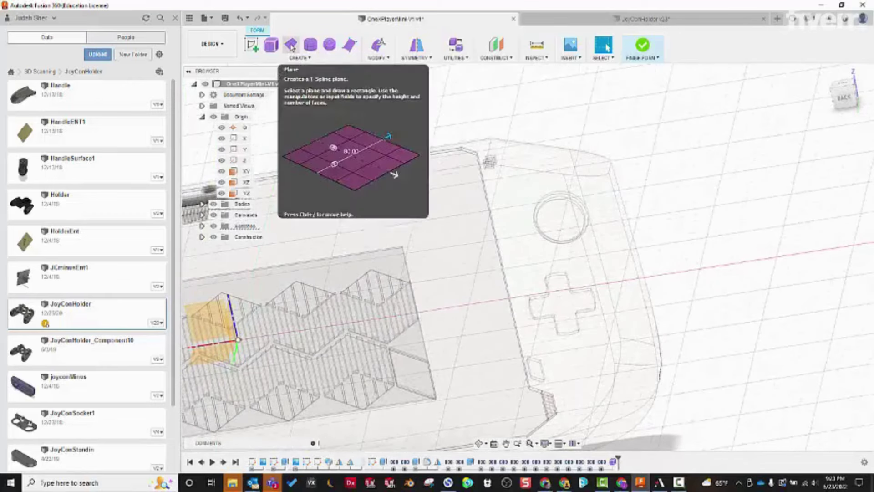
middle_click_drag(611, 189, 522, 164, "shift")
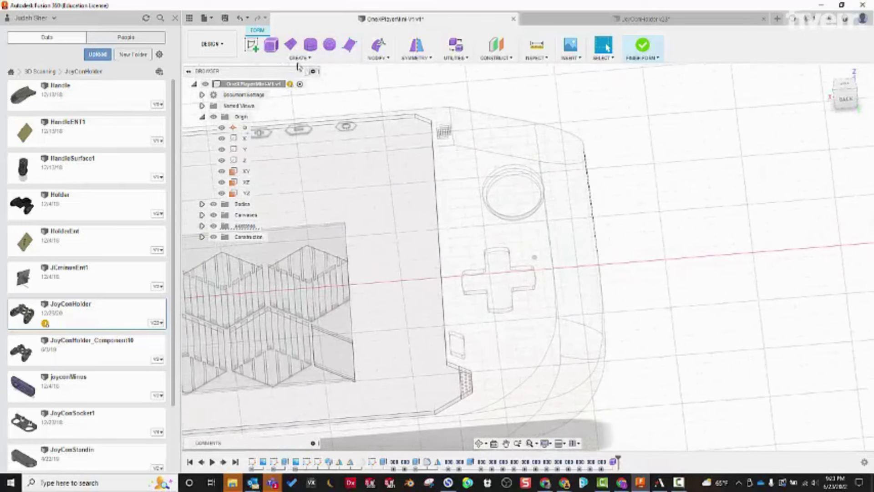
Step: Draw a center-rectangle T-Spline plane about 71 mm by 132 mm on the XZ origin plane, covering the D-pad-side grip
left_click(293, 48)
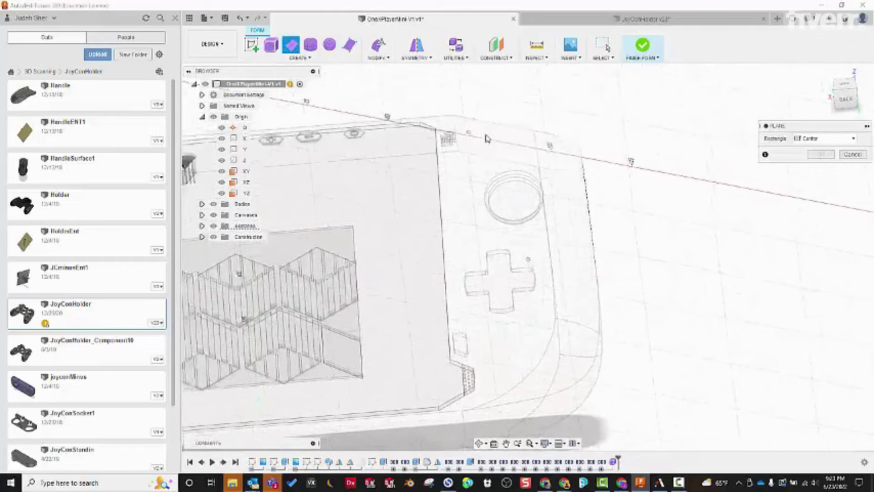
scroll(531, 130, "down", 2)
middle_click_drag(525, 137, 394, 289, "shift")
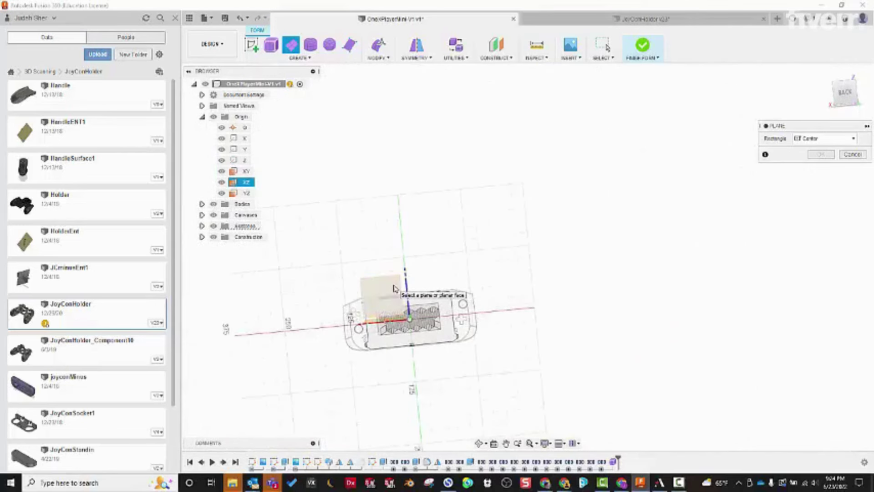
left_click(394, 289)
scroll(553, 309, "up", 10)
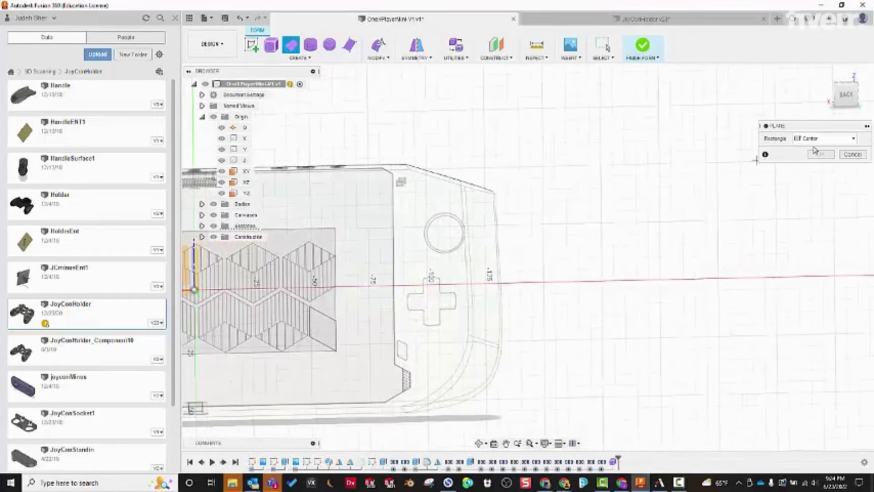
scroll(478, 279, "down", 2)
middle_click_drag(463, 284, 468, 289, "shift")
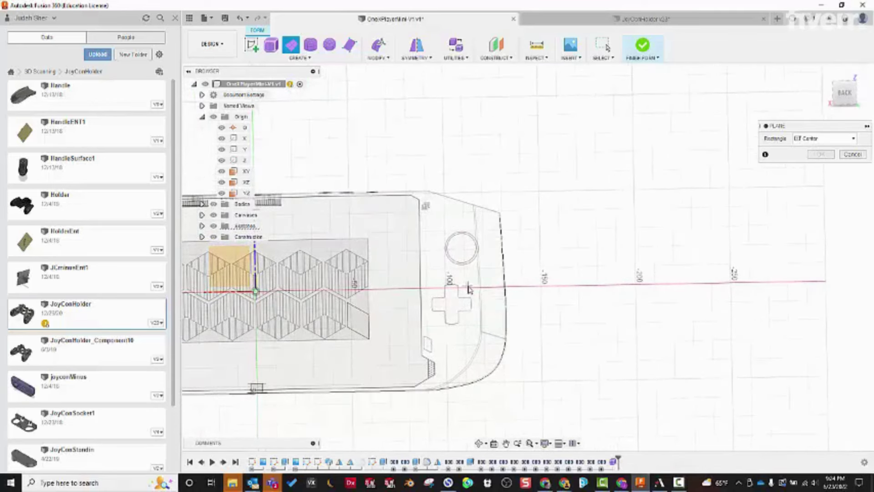
left_click(465, 288)
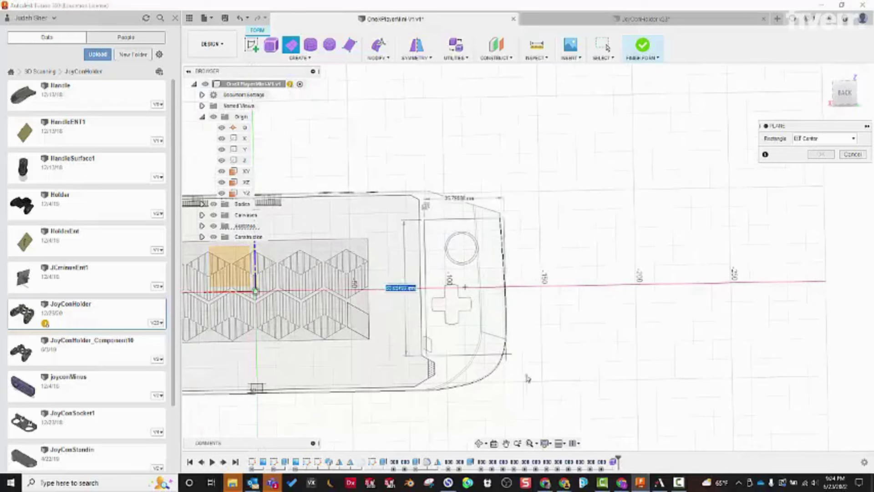
left_click(535, 412)
middle_click_drag(561, 318, 457, 327, "shift")
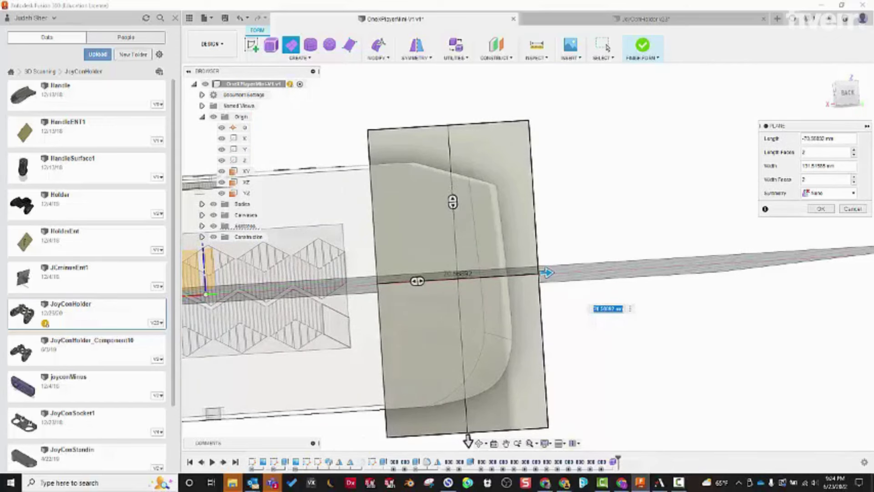
Step: Compare the plane with the grip photo, set its width faces to 4, and create it
mouse_move(873, 26)
left_mouse_down()
mouse_move(869, 9)
mouse_move(873, 34)
left_mouse_up()
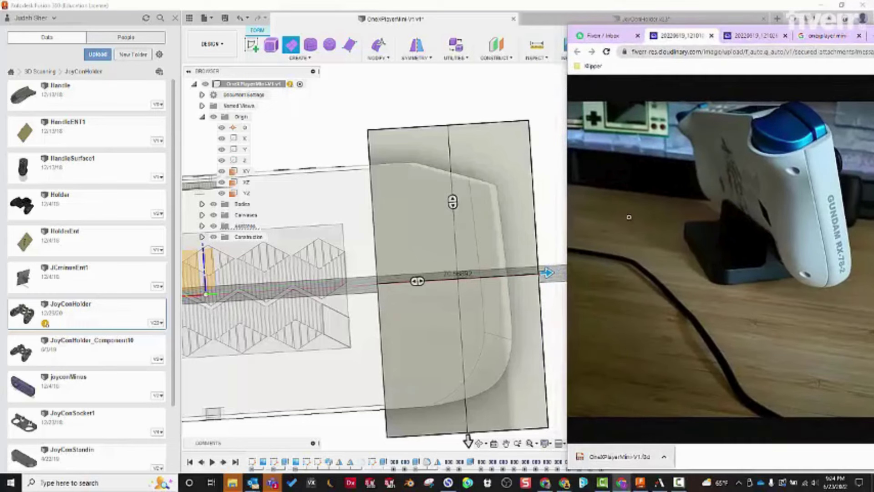
left_click(453, 204)
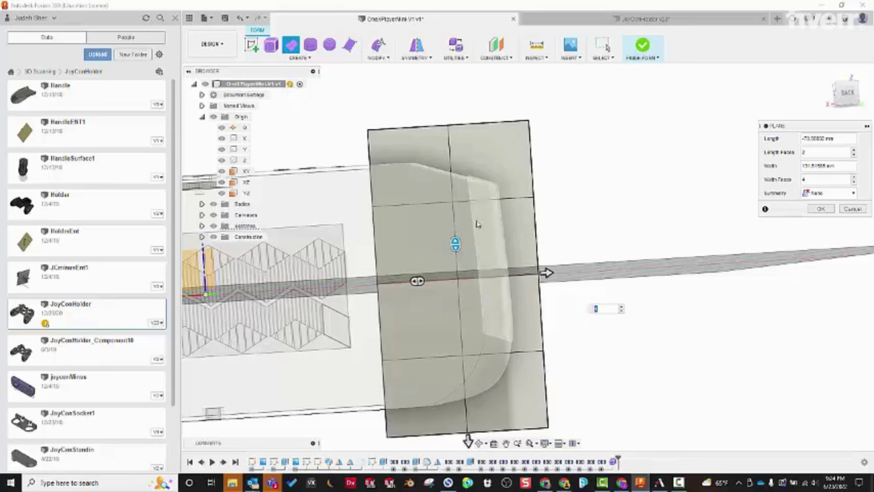
key("alt+Tab")
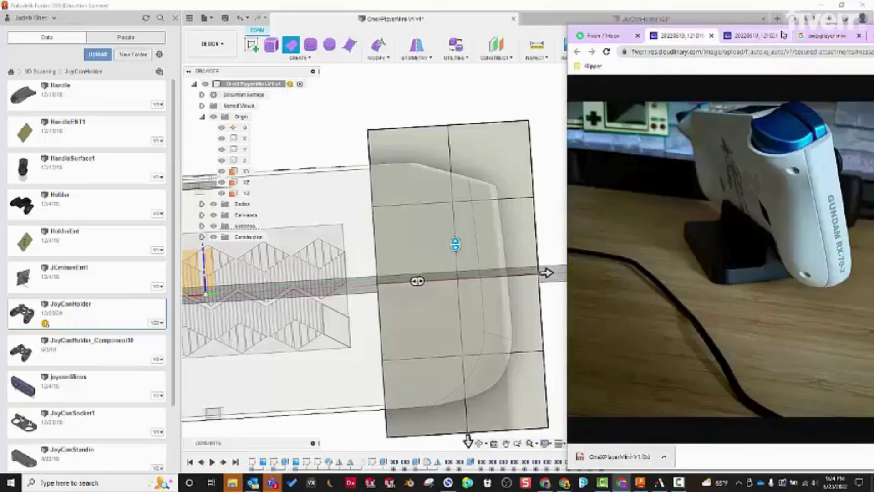
left_click_drag(783, 30, 1, 119)
scroll(594, 202, "down", 1)
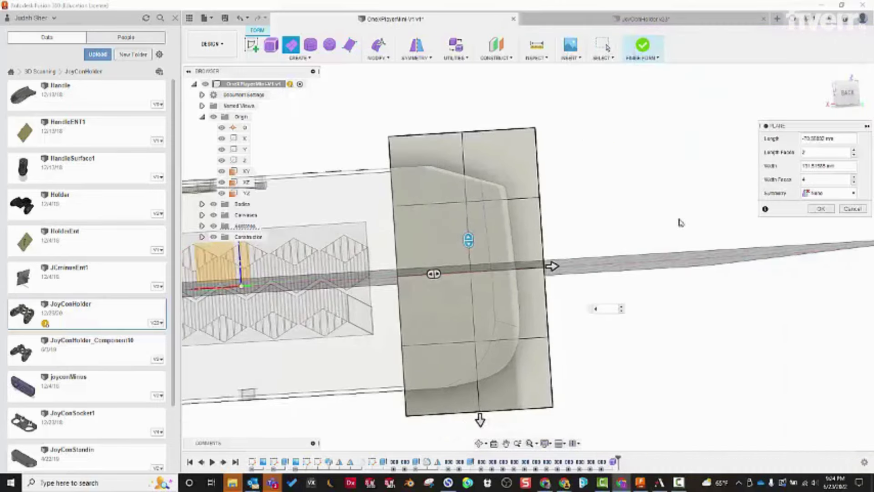
middle_click_drag(672, 187, 463, 256, "shift")
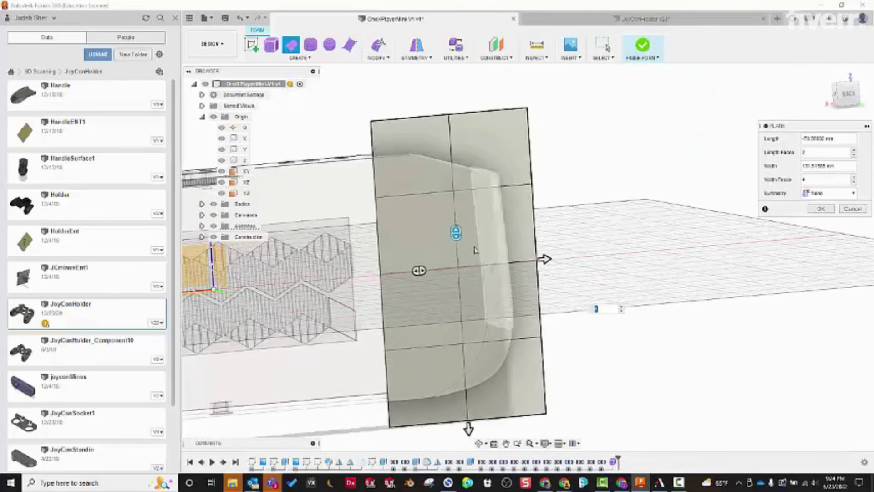
mouse_move(477, 342)
middle_mouse_down("shift")
mouse_move(463, 283)
mouse_move(474, 277)
mouse_move(470, 342)
middle_mouse_up("shift")
scroll(469, 405, "down", 10)
scroll(505, 328, "up", 8)
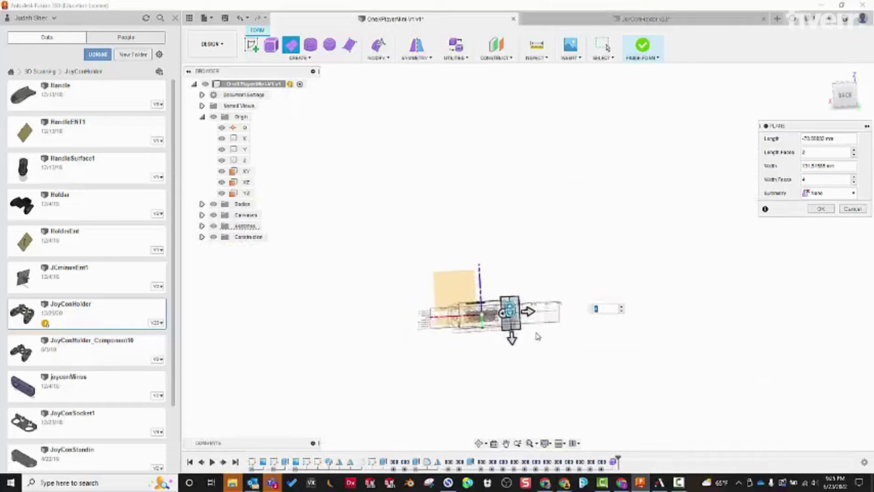
scroll(507, 321, "up", 3)
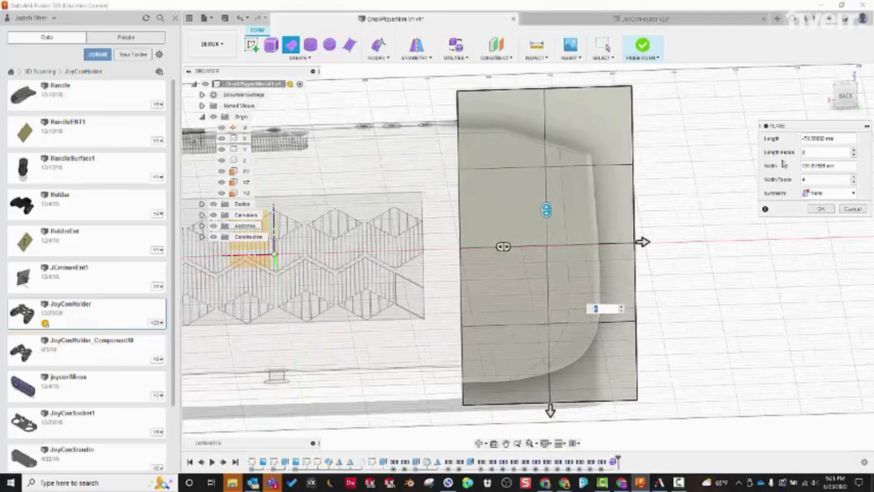
left_click(820, 209)
Step: Use Edit Form to pull the plane's lengthwise center edge loop away from the handheld's back, bowing the surface outward
middle_click_drag(630, 253, 567, 275, "shift")
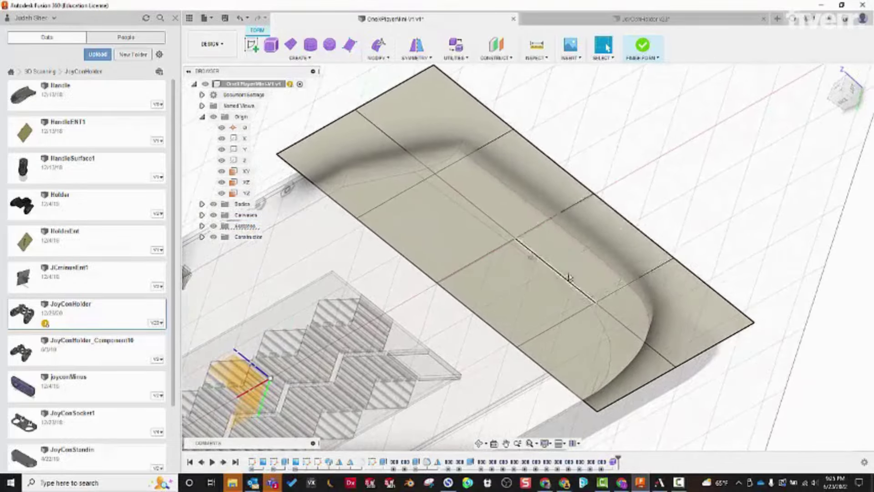
right_click(545, 173)
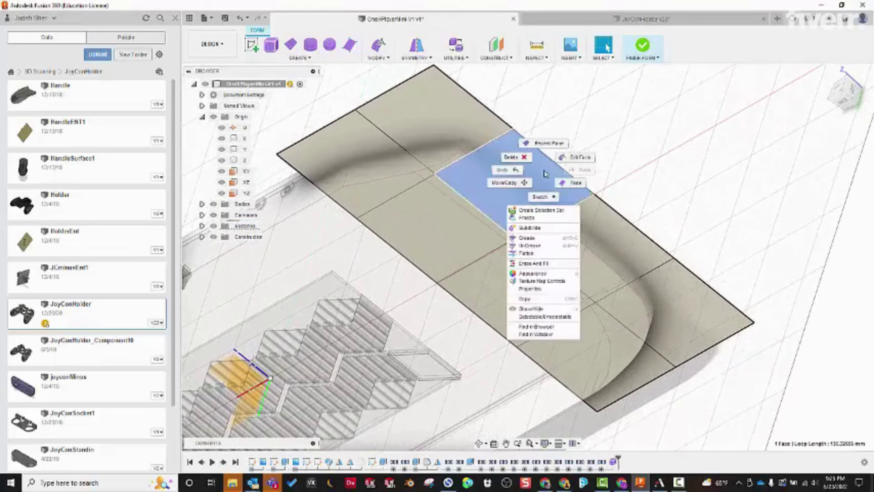
left_click(580, 159)
left_click(646, 165)
middle_click_drag(645, 167, 628, 266, "shift")
middle_click_drag(559, 318, 515, 292, "shift")
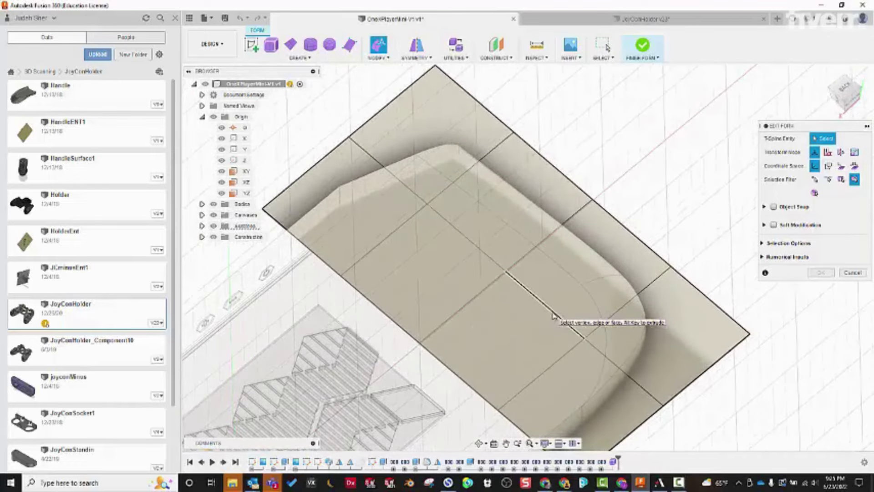
double_click(553, 315)
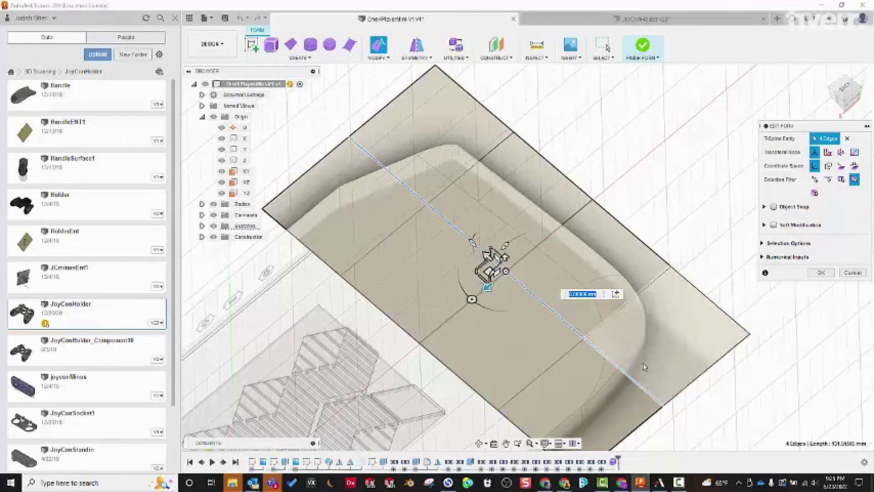
scroll(563, 286, "up", 4)
middle_click_drag(563, 286, 531, 226, "shift")
middle_click_drag(522, 295, 520, 276, "shift")
middle_click_drag(537, 322, 525, 320, "shift")
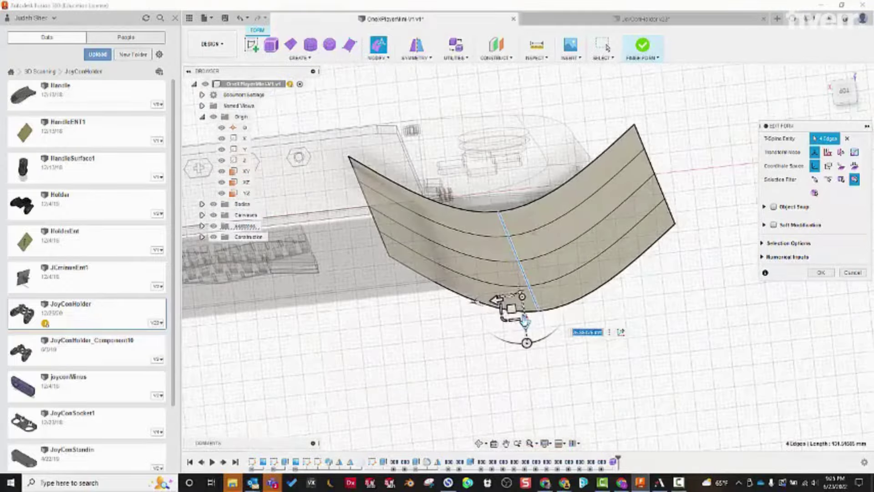
left_click_drag(527, 343, 526, 343)
left_click(685, 301)
Step: Move the upper inner vertex and the lower end vertex of the center ridge toward the body to contour the grip
middle_click_drag(685, 301, 455, 263, "shift")
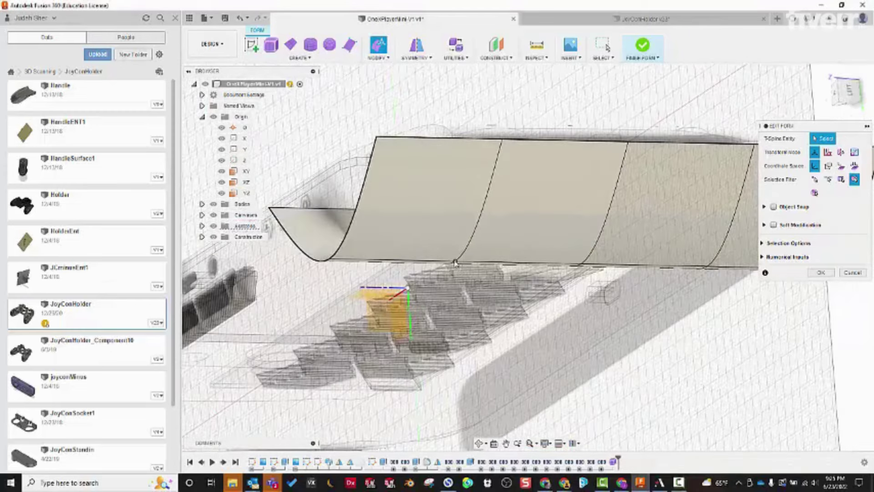
middle_click_drag(471, 302, 459, 289, "shift")
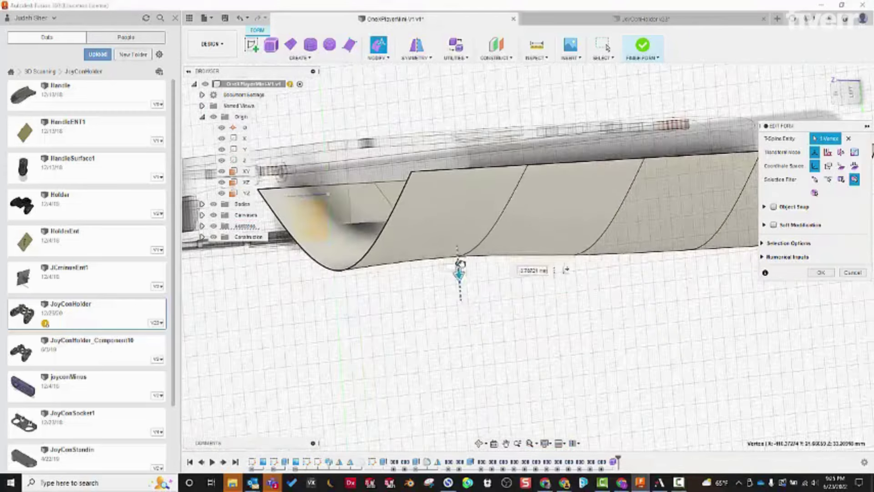
middle_click_drag(505, 235, 386, 284, "shift")
middle_click_drag(447, 286, 625, 265, "shift")
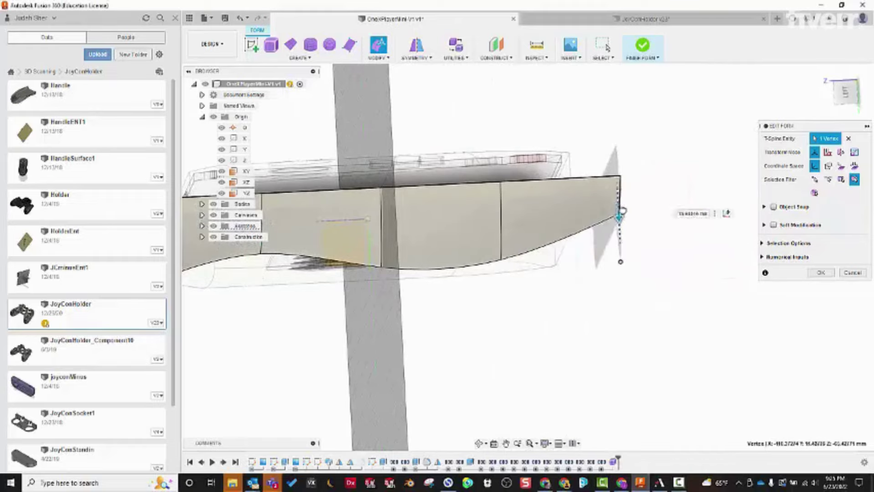
middle_click_drag(612, 338, 653, 292, "shift")
left_click(612, 328)
middle_click_drag(699, 203, 727, 241)
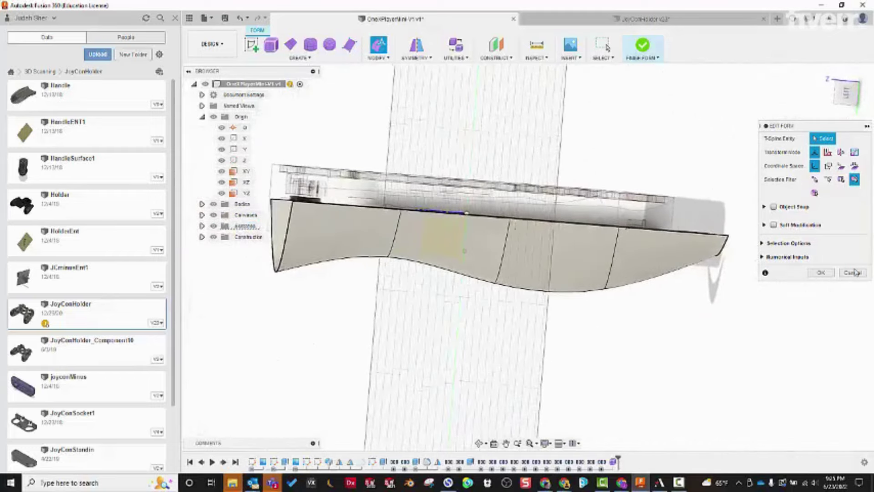
Step: Check the sculpted grip surface from several angles, accept the form edits and finish the form
middle_click_drag(775, 335, 554, 342, "shift")
middle_click_drag(575, 283, 699, 228, "shift")
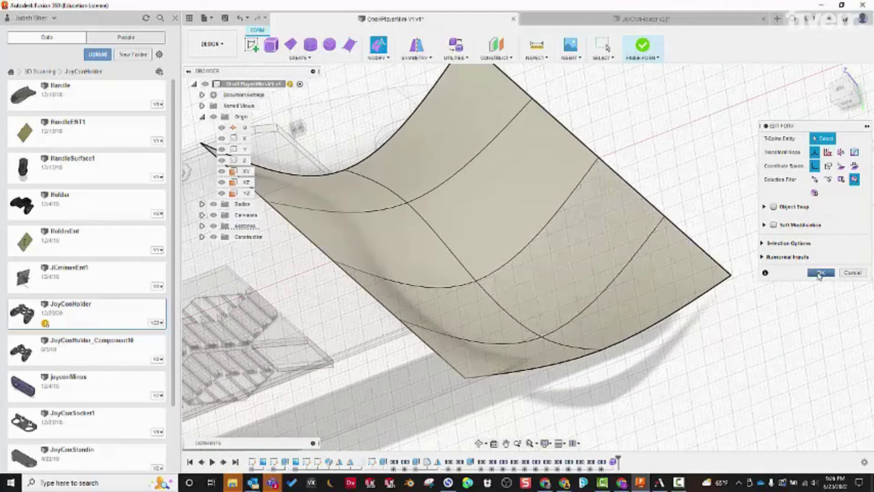
middle_click_drag(410, 238, 738, 236, "shift")
middle_click_drag(650, 261, 819, 272, "shift")
left_click(819, 272)
middle_click_drag(692, 273, 611, 148, "shift")
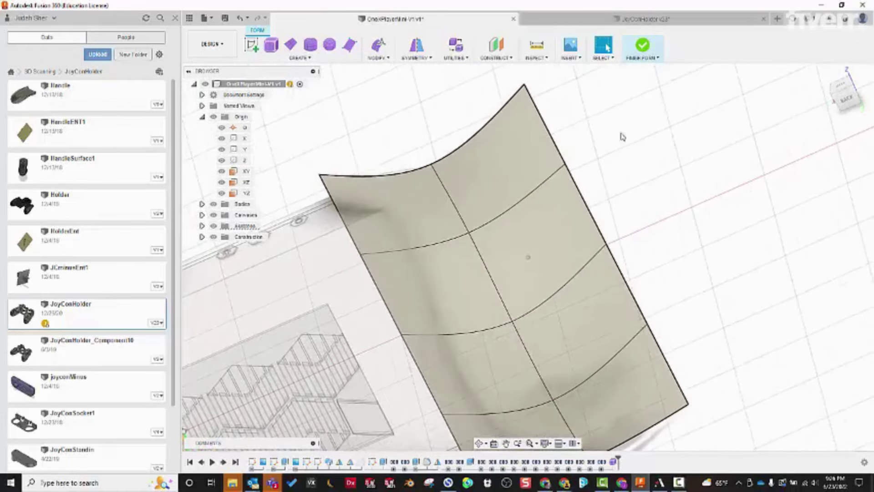
left_click(642, 46)
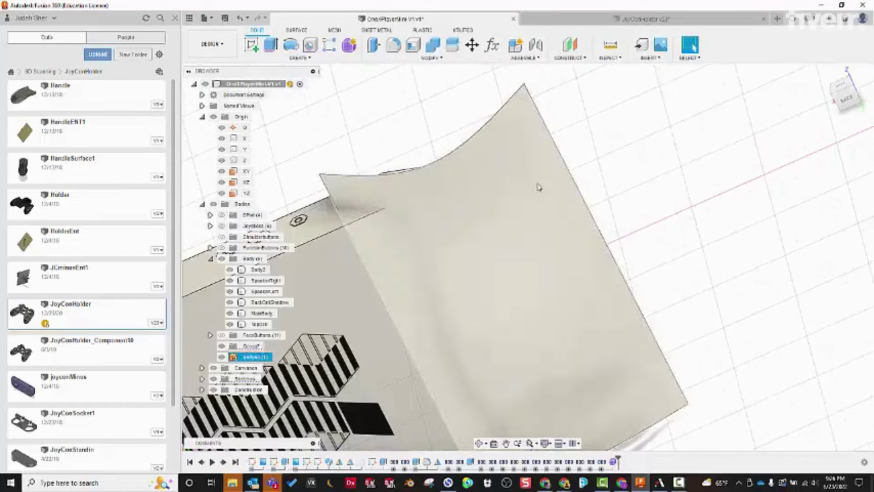
Step: Move the new grip form body into Group7
left_click(254, 357)
scroll(334, 297, "down", 3)
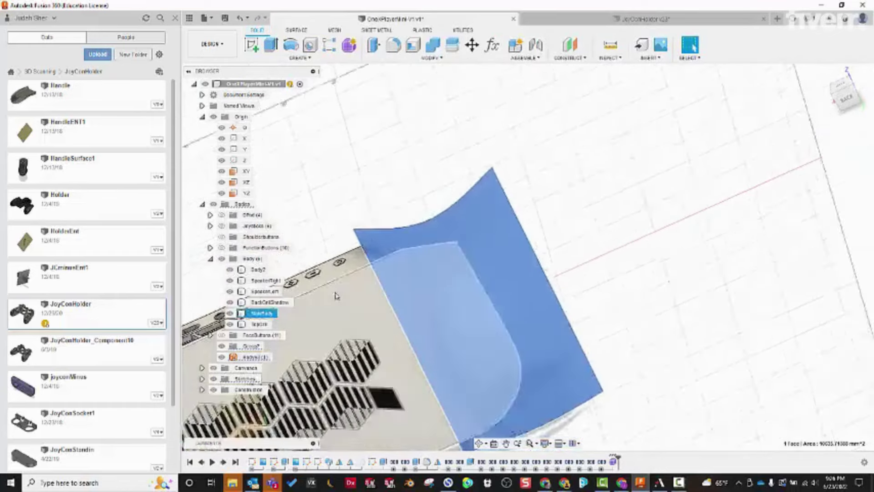
middle_click_drag(441, 170, 405, 159, "shift")
left_click(405, 159)
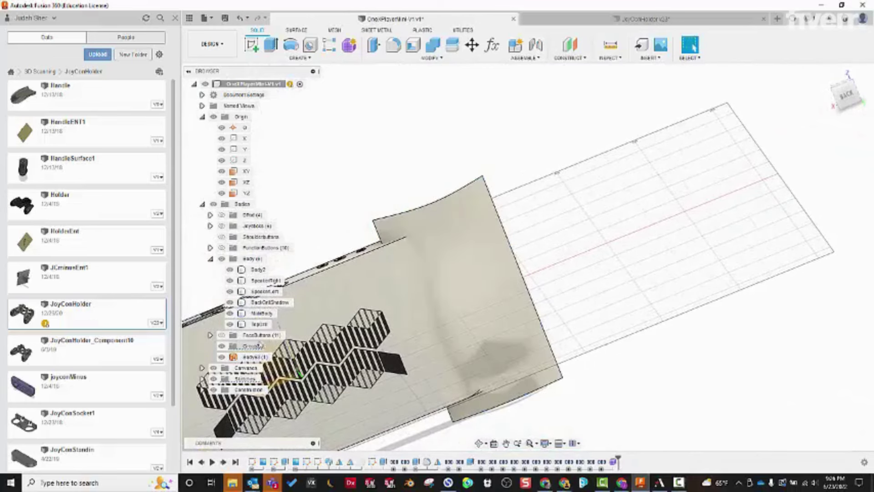
left_click(203, 117)
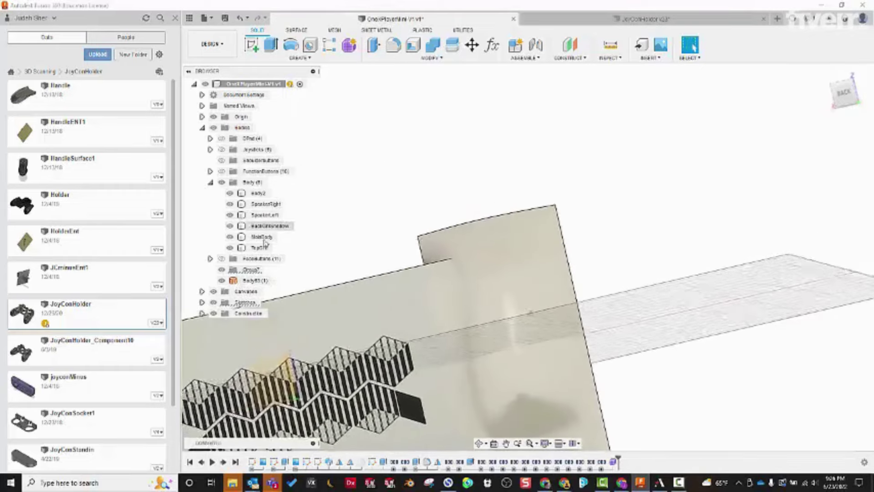
right_click(246, 279)
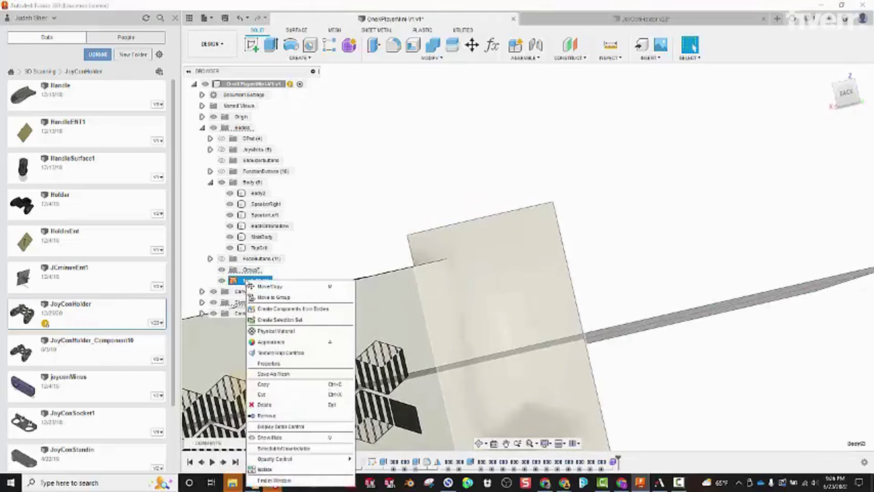
left_click(263, 298)
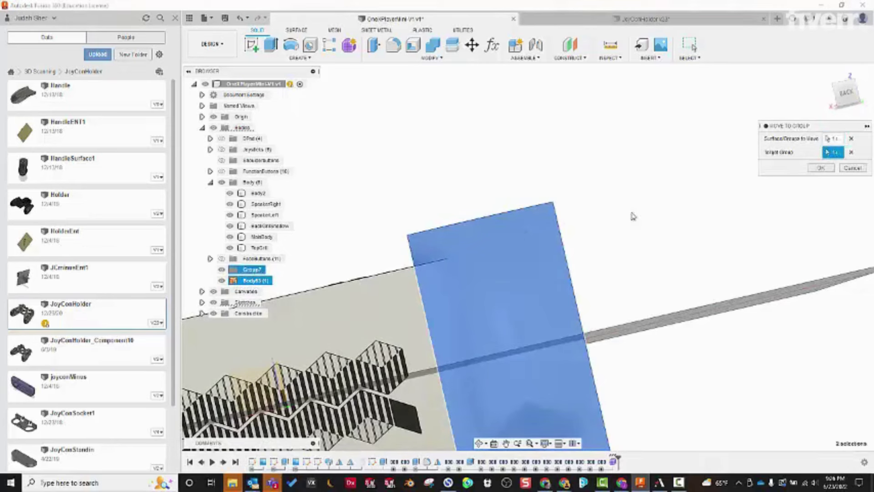
left_click(820, 168)
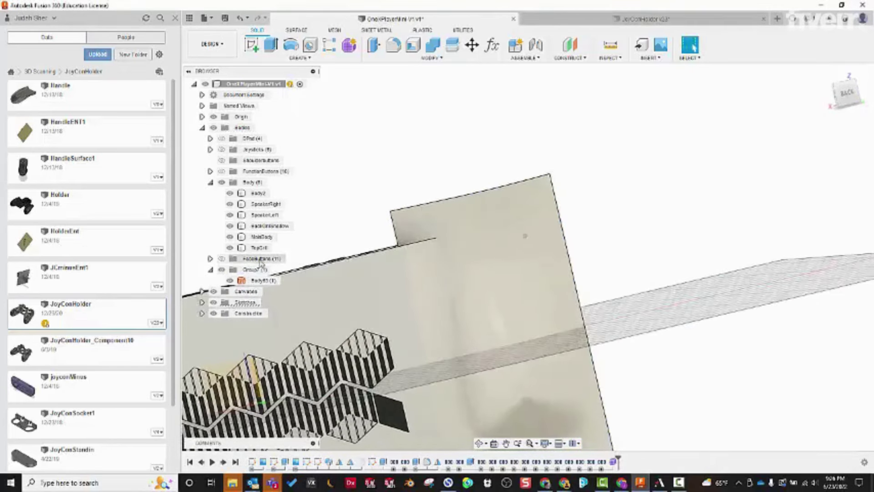
Step: Offset the MainBody's curved side face by the D-pad at 0 mm as a new surface body
left_click(248, 270)
left_click(406, 145)
middle_click_drag(478, 148, 679, 293, "shift")
left_click(678, 293)
middle_click_drag(546, 377, 523, 309, "shift")
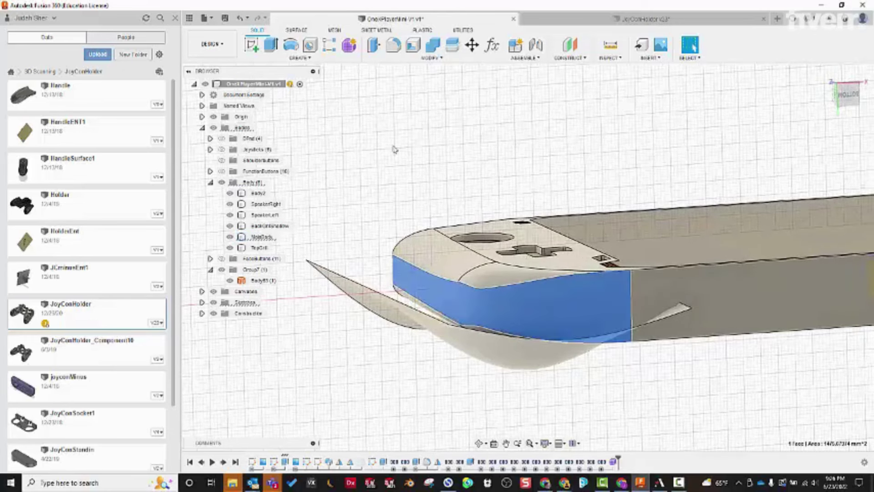
left_click(295, 30)
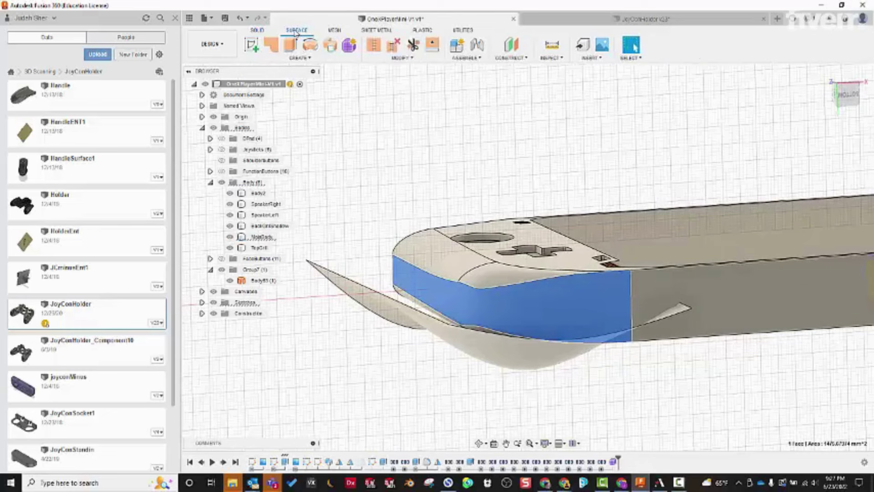
left_click(299, 58)
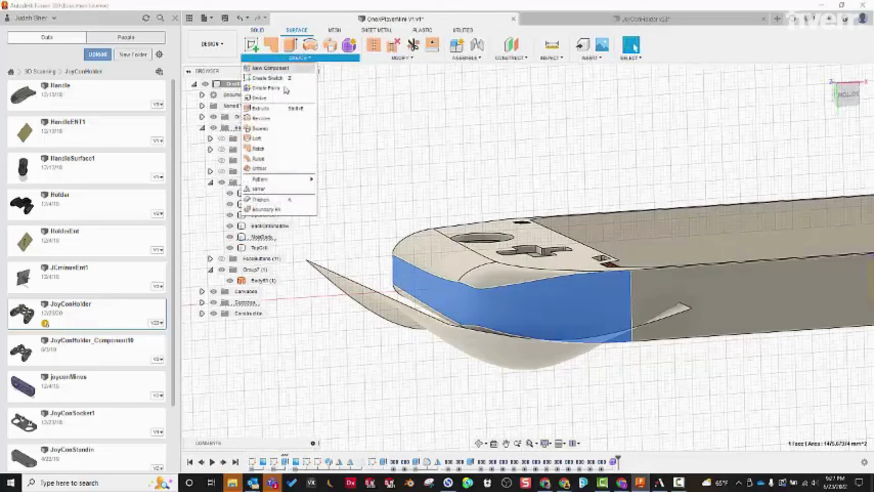
left_click(258, 169)
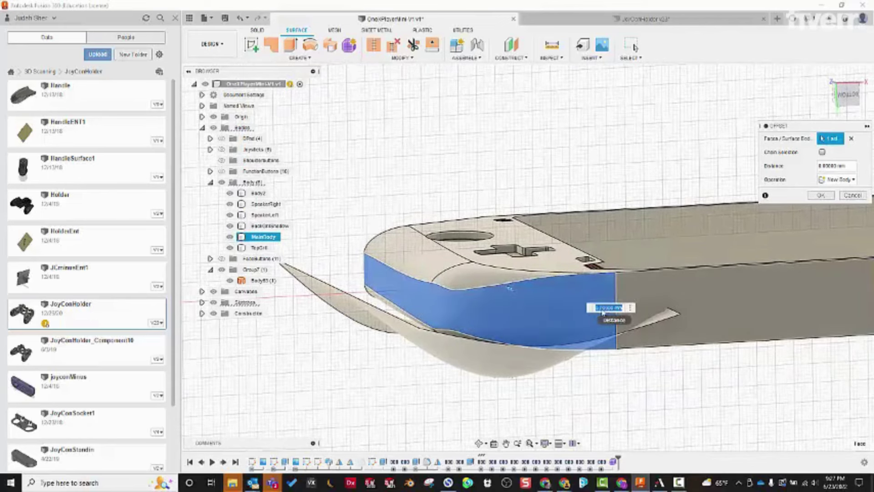
left_click(822, 196)
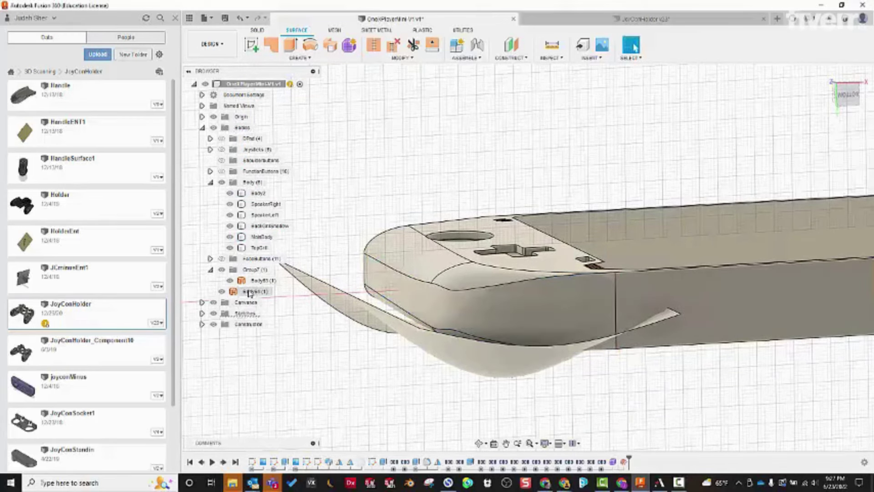
Step: Hide the Body group so only the grip form and the offset side surface are shown
left_click(211, 183)
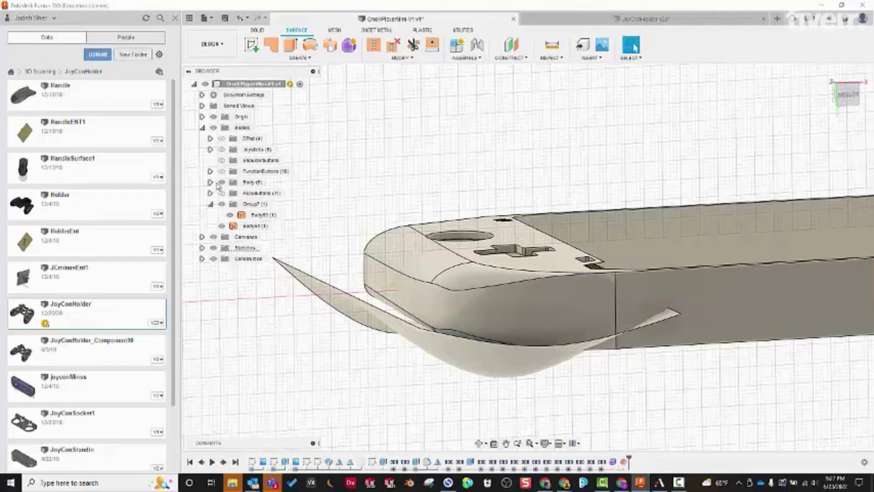
left_click(221, 183)
middle_click_drag(319, 273, 453, 347, "shift")
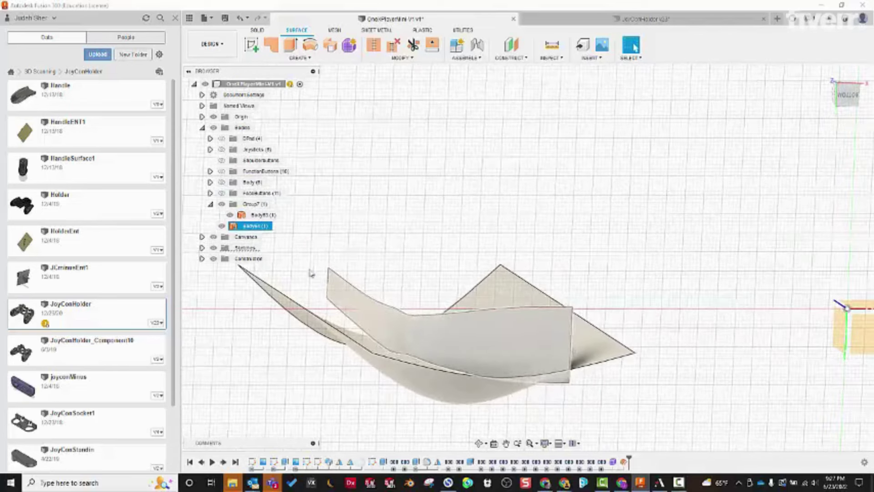
middle_click_drag(346, 209, 473, 266, "shift")
middle_click_drag(424, 279, 417, 97, "shift")
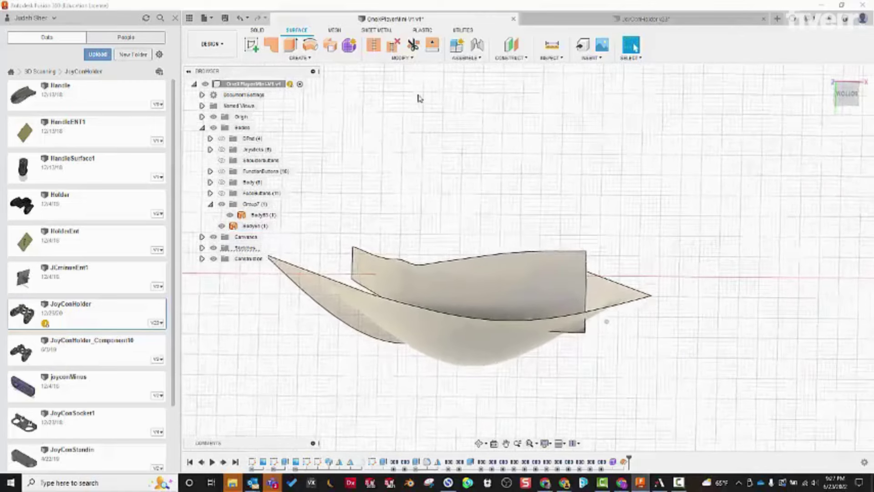
Step: Untrim all edges of the offset side surface with 0 mm extension
left_click(402, 58)
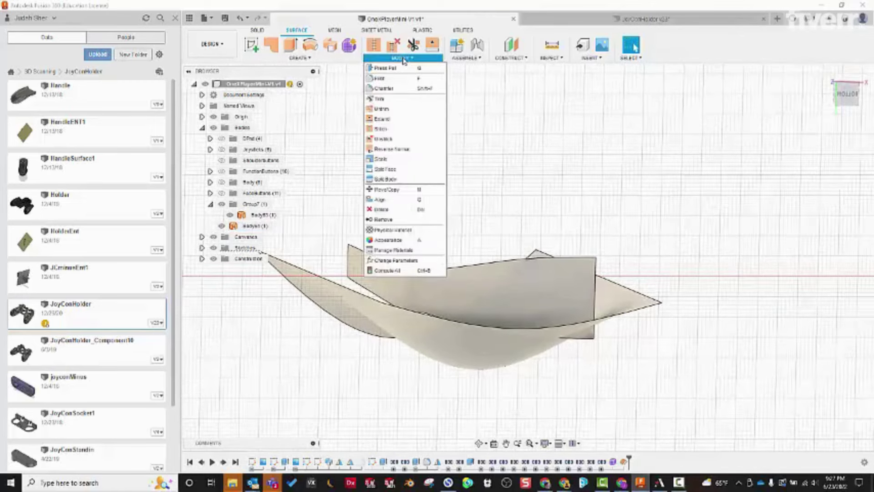
left_click(381, 109)
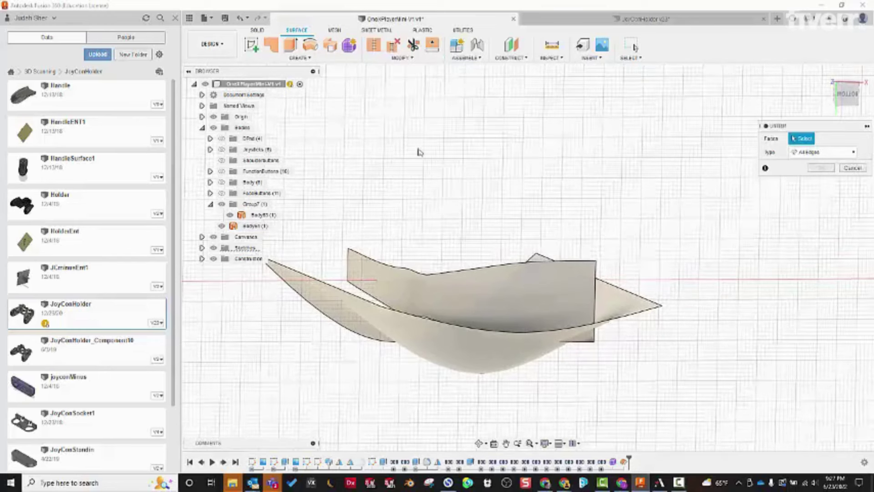
middle_click_drag(488, 300, 486, 240, "shift")
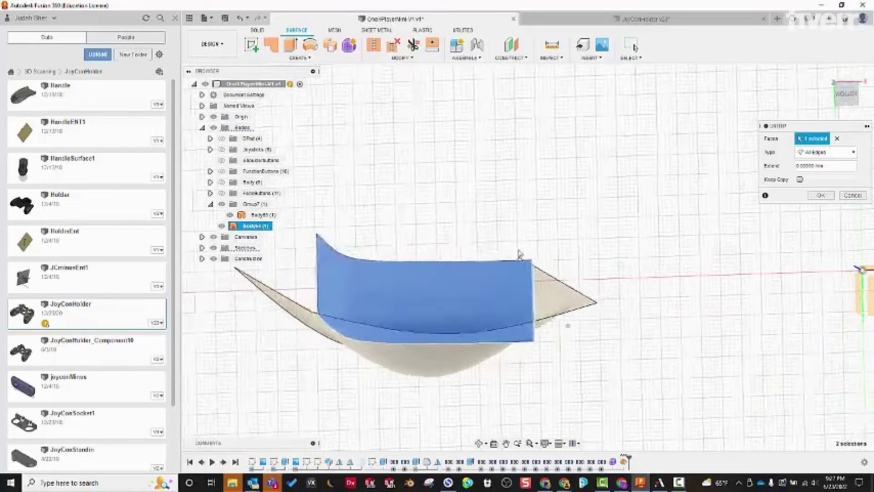
middle_click_drag(546, 280, 824, 214, "shift")
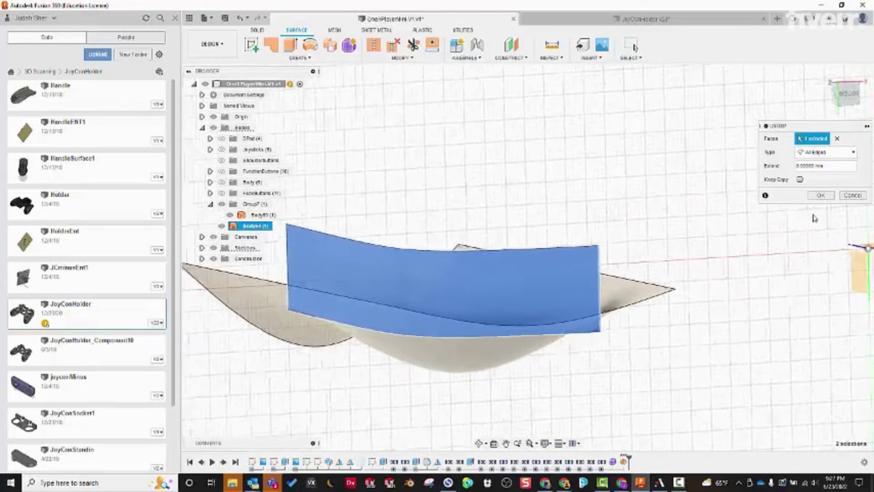
left_click(821, 197)
middle_click_drag(563, 228, 440, 80, "shift")
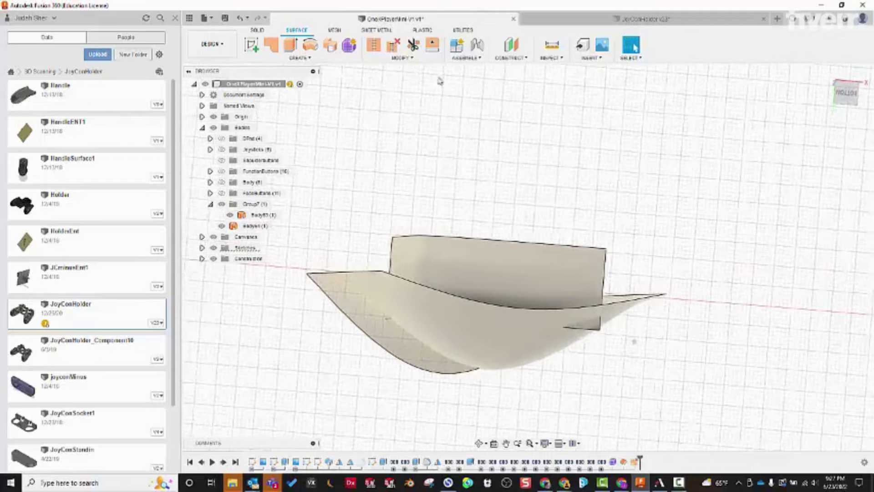
Step: Extend the side surface's lower and end edges until it passes completely through the curved grip form
left_click(434, 45)
middle_click_drag(474, 111, 409, 293, "shift")
middle_click_drag(556, 348, 428, 213, "shift")
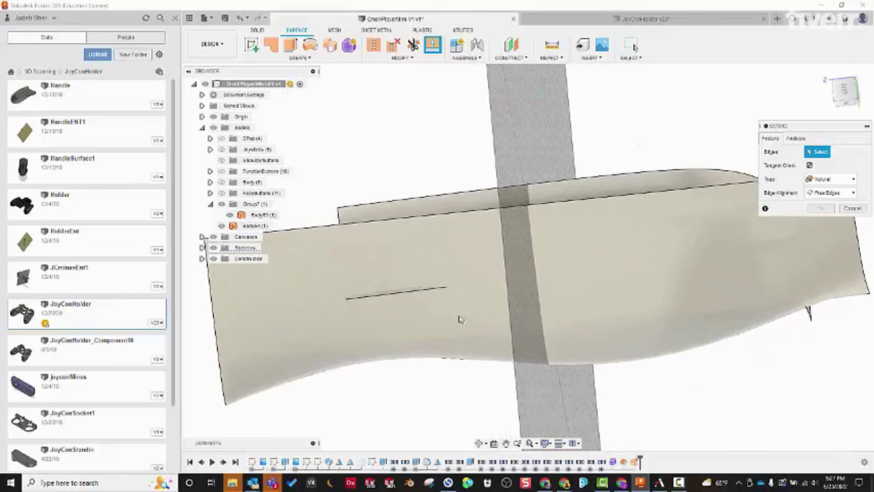
left_click(405, 299)
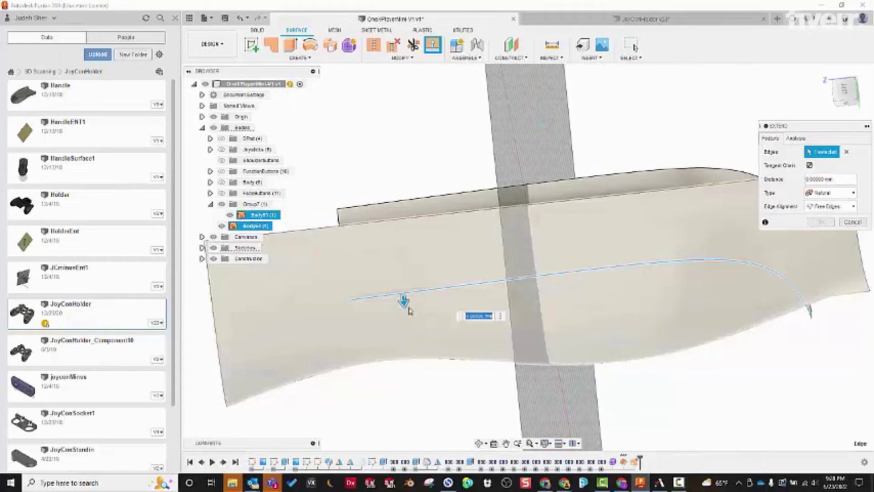
left_click_drag(403, 300, 408, 354)
mouse_move(409, 355)
middle_mouse_down("shift")
mouse_move(425, 366)
mouse_move(454, 333)
mouse_move(646, 289)
mouse_move(655, 273)
mouse_move(637, 268)
mouse_move(463, 345)
mouse_move(637, 319)
mouse_move(754, 251)
middle_mouse_up("shift")
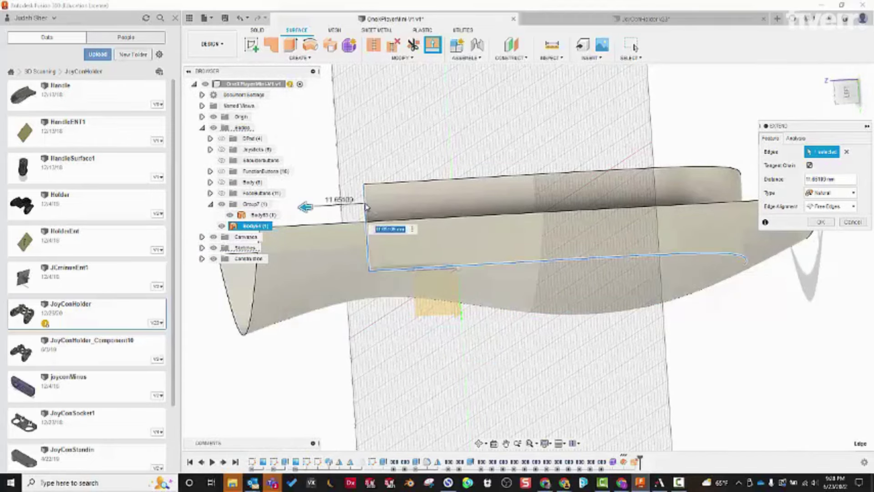
middle_click_drag(509, 202, 339, 255, "shift")
left_click_drag(316, 239, 252, 259)
middle_click_drag(587, 236, 489, 216, "shift")
middle_click_drag(467, 258, 803, 256, "shift")
left_click(819, 225)
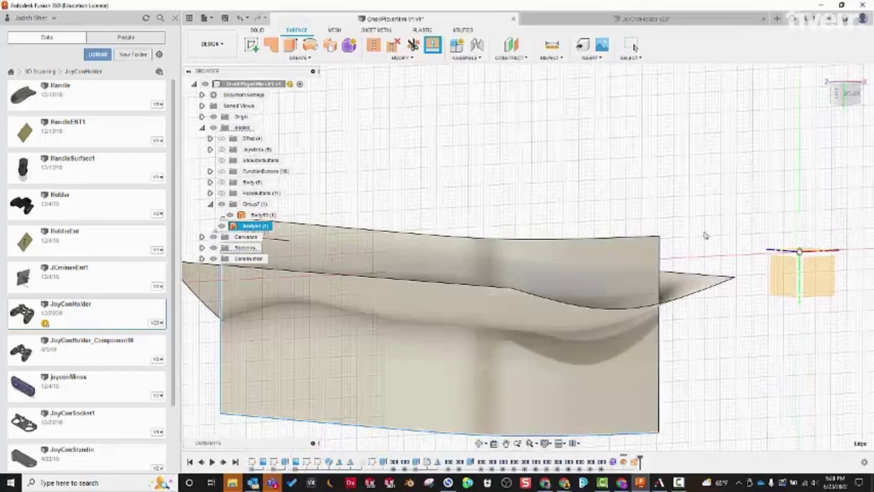
Step: Trim the extended side surface with the grip form as the tool, removing the portion beyond the form's outer side
middle_click_drag(514, 181, 452, 136, "shift")
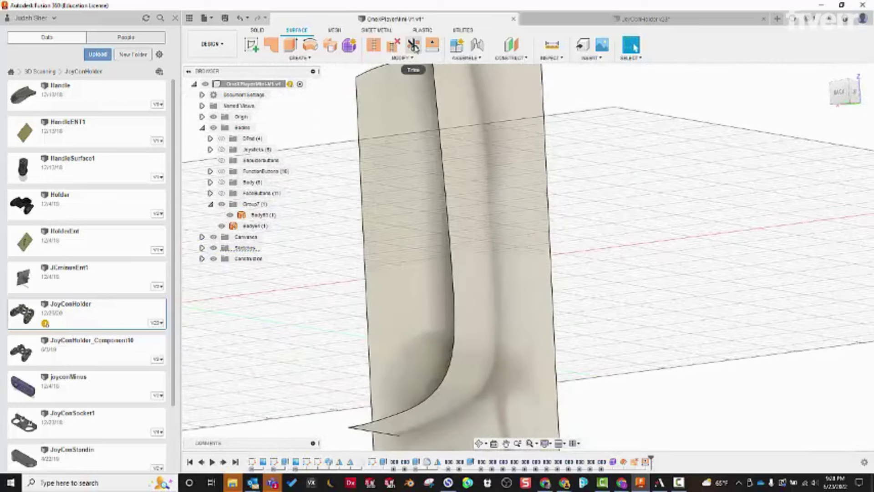
left_click(414, 45)
middle_click_drag(621, 137, 637, 221, "shift")
middle_click_drag(543, 296, 531, 232, "shift")
left_click(544, 289)
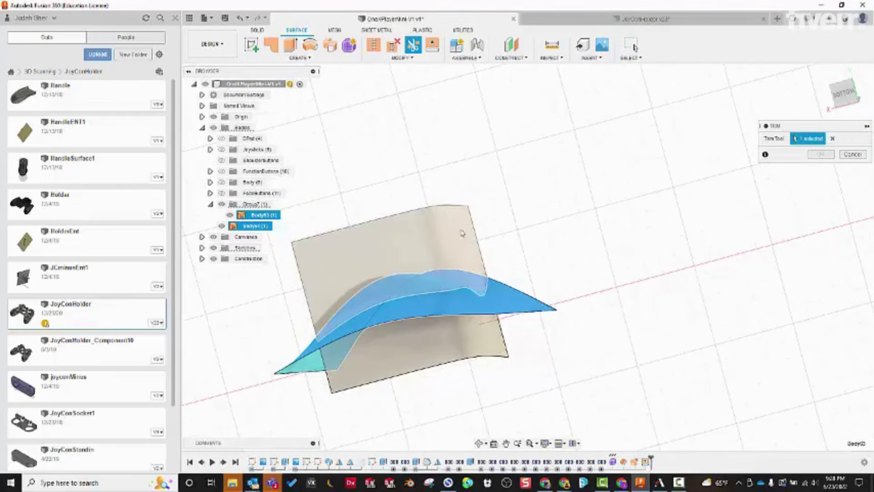
left_click(452, 232)
middle_click_drag(421, 238, 466, 233, "shift")
middle_click_drag(483, 203, 782, 211, "shift")
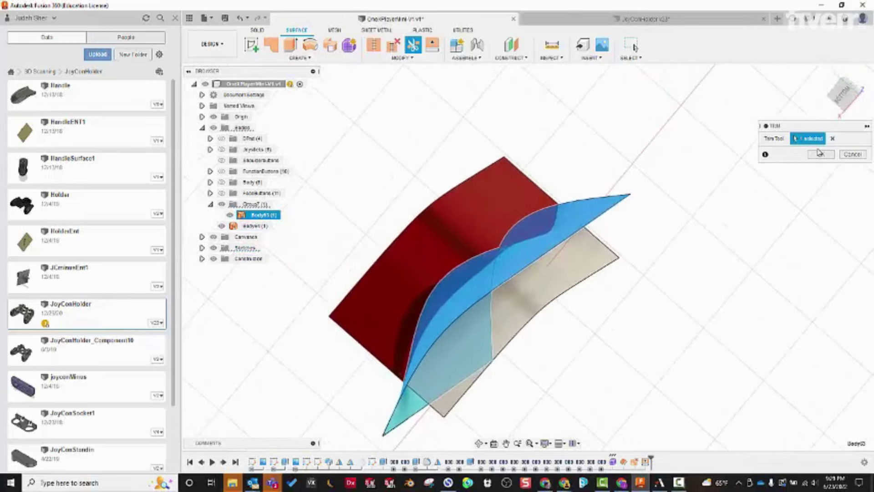
left_click(819, 155)
Step: Trim the grip form with the side surface as the tool, removing the excess outside the side wall
middle_click_drag(660, 218, 534, 231, "shift")
middle_click_drag(504, 185, 496, 151, "shift")
left_click(413, 45)
middle_click_drag(600, 117, 402, 347, "shift")
left_click(567, 266)
middle_click_drag(484, 155, 678, 171, "shift")
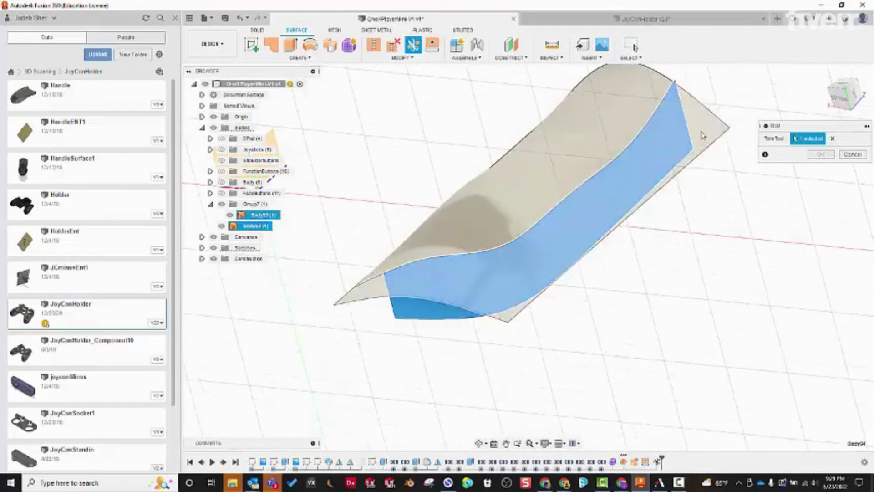
middle_click_drag(711, 142, 706, 224, "shift")
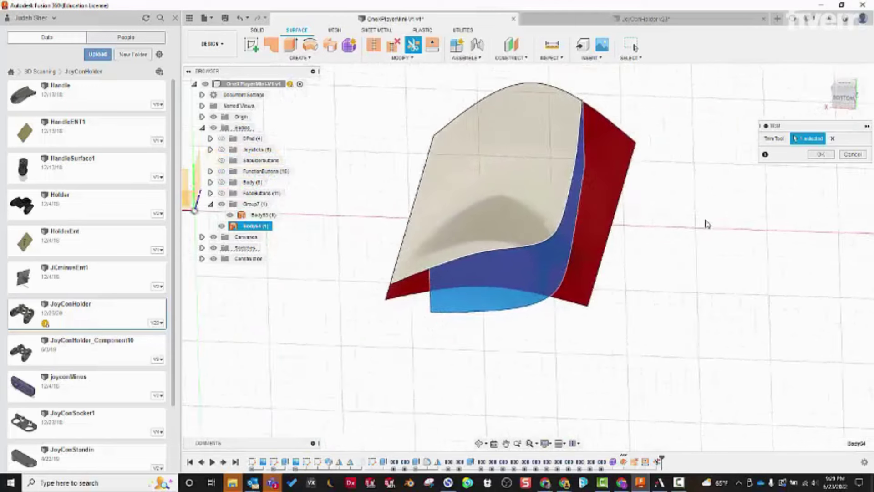
left_click(821, 155)
middle_click_drag(823, 157, 540, 162, "shift")
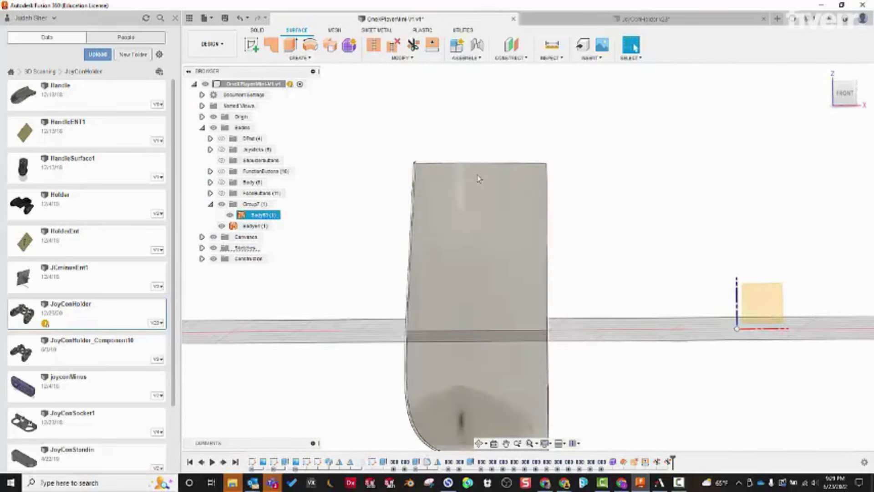
Step: Show the Body group again and examine how the trimmed grip surfaces fit the handheld's end
left_click(221, 182)
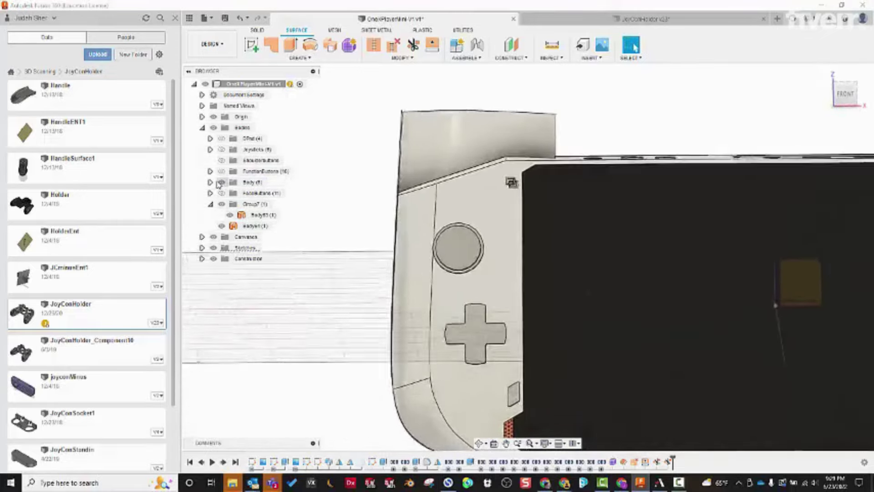
left_click(405, 142)
middle_click_drag(459, 146, 538, 205, "shift")
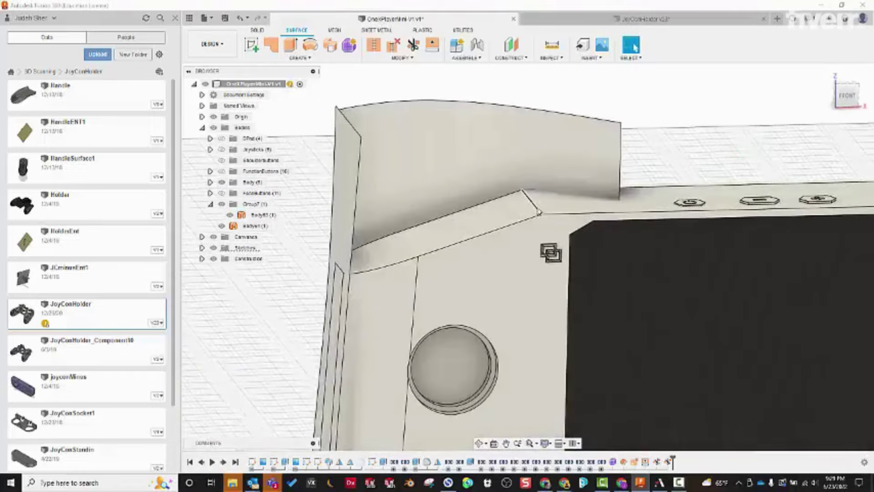
middle_click_drag(654, 137, 669, 134, "shift")
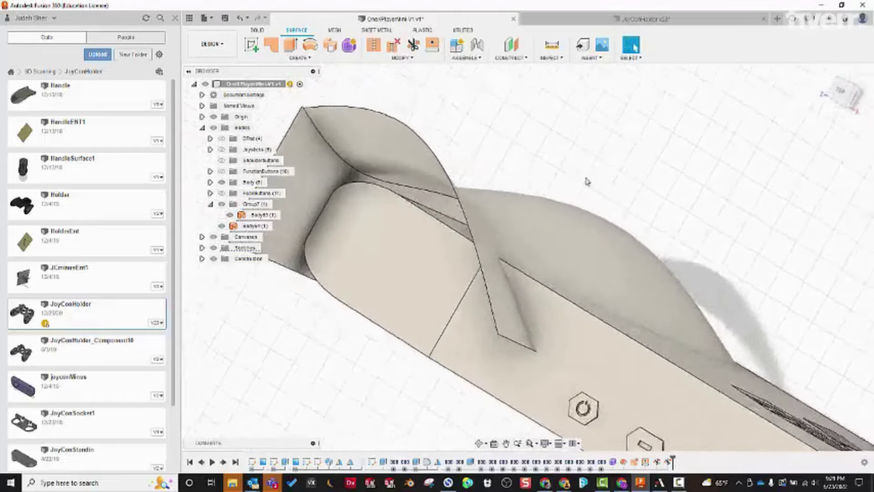
Step: Split the curved grip form with Split Body, using the handheld's back face as the extended splitting tool
mouse_move(546, 264)
middle_mouse_down("shift")
mouse_move(537, 277)
mouse_move(509, 269)
mouse_move(482, 200)
mouse_move(627, 295)
middle_mouse_up("shift")
left_click(509, 218)
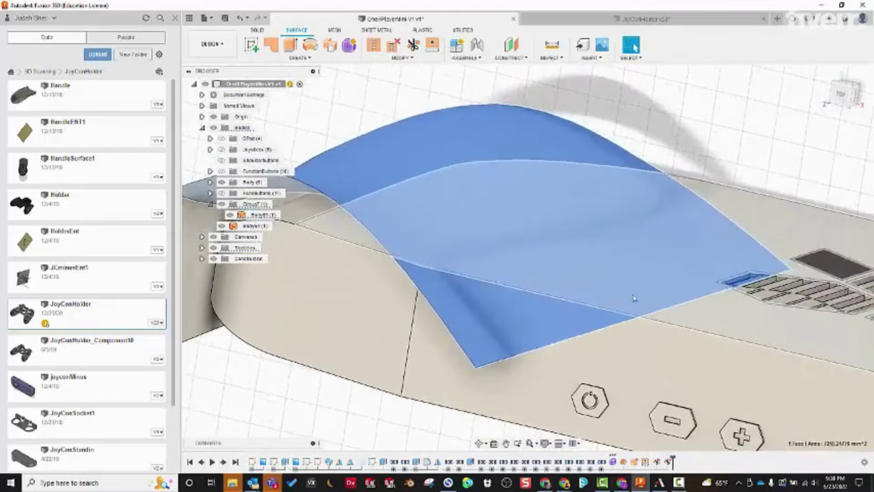
mouse_move(699, 154)
middle_mouse_down("shift")
mouse_move(706, 146)
mouse_move(671, 196)
mouse_move(534, 222)
middle_mouse_up("shift")
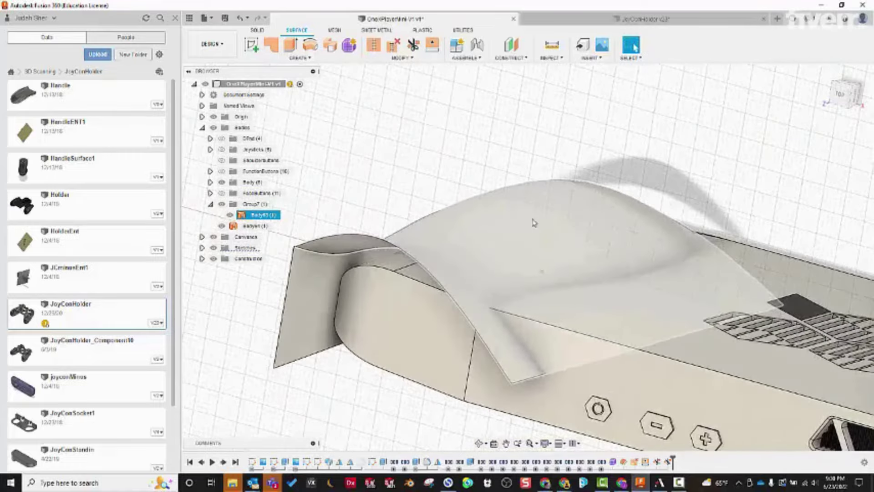
middle_click_drag(566, 151, 642, 183, "shift")
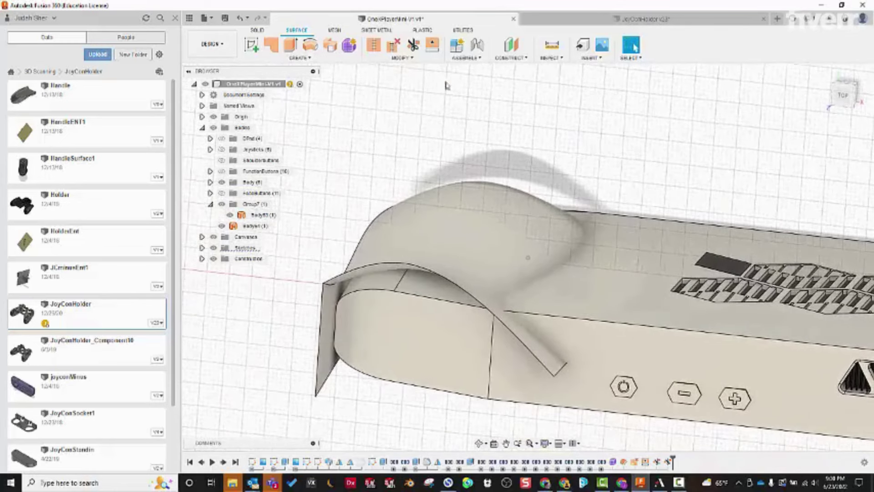
left_click(403, 58)
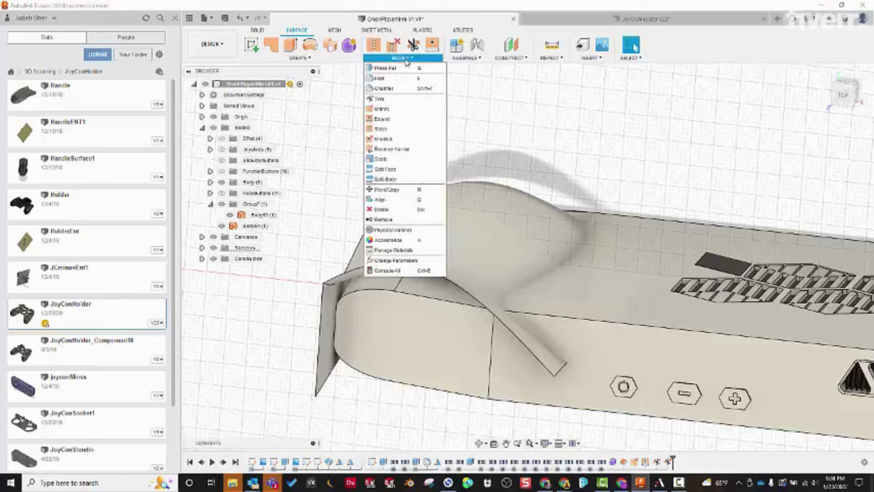
left_click(385, 179)
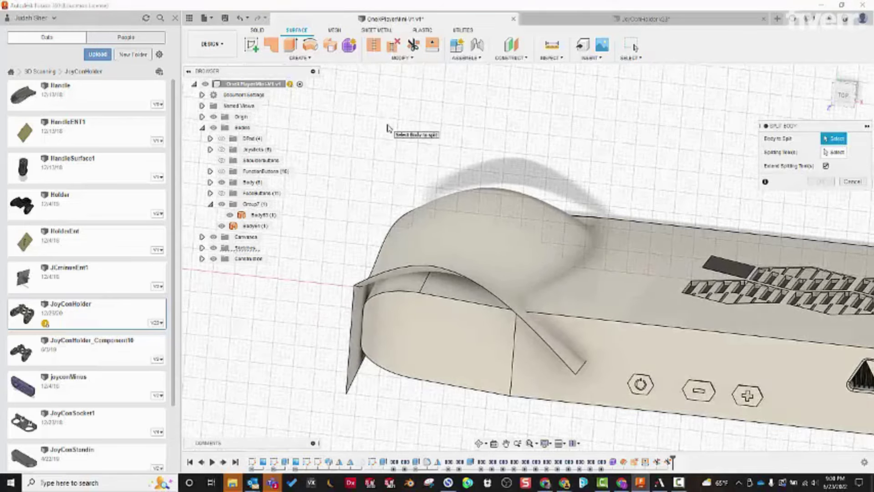
left_click(446, 232)
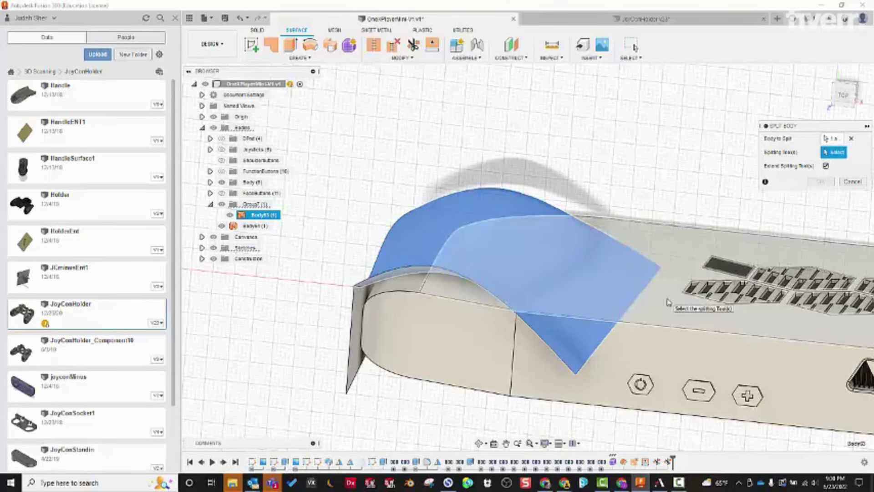
left_click(668, 302)
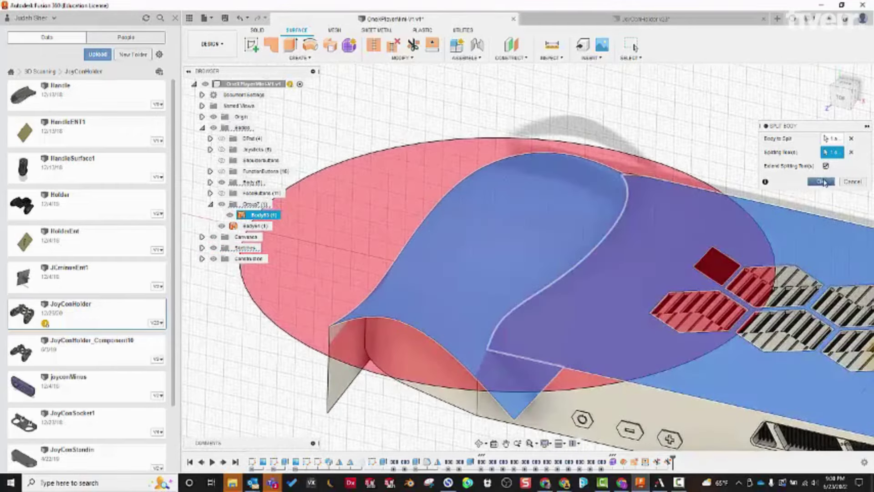
left_click(819, 182)
Step: Hide the Body group and delete the split-off portion of the grip form beyond its curved inner edge
middle_click_drag(789, 214, 553, 302, "shift")
left_click(522, 247)
middle_click_drag(537, 242, 400, 295, "shift")
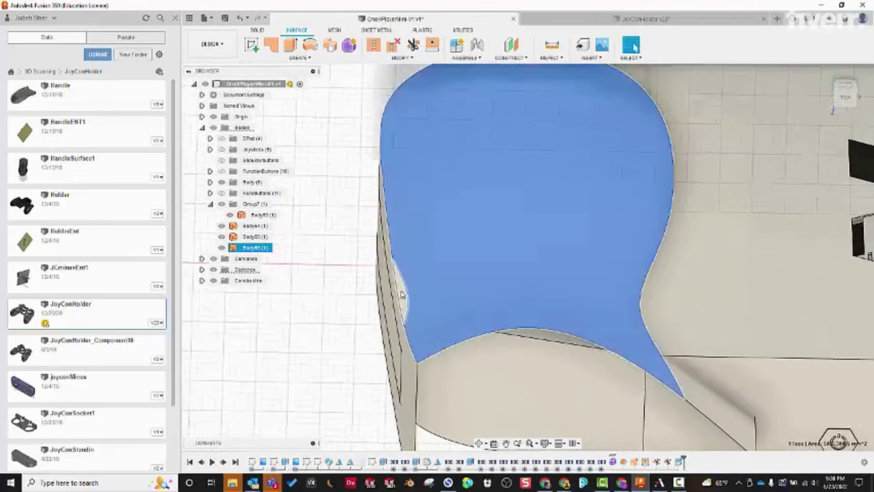
left_click(401, 293)
left_click(507, 220)
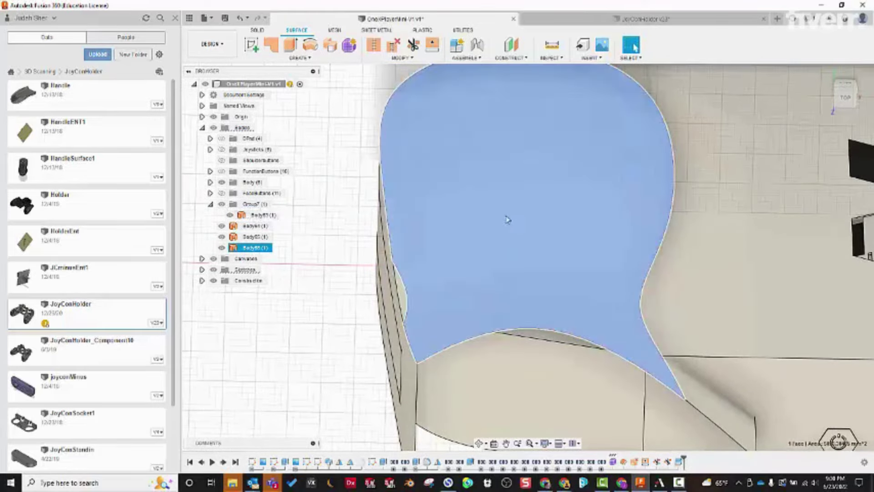
left_click(404, 300)
middle_click_drag(480, 306, 628, 384, "shift")
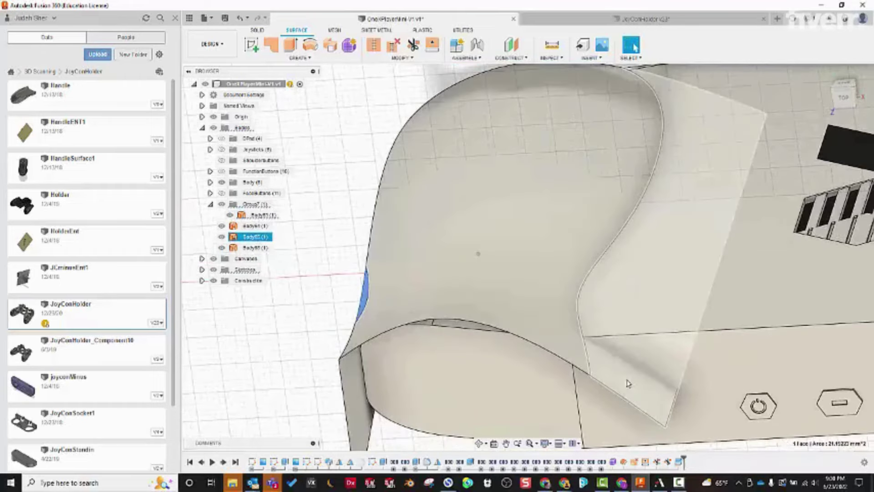
left_click(222, 183)
left_click(617, 255)
middle_click_drag(682, 282, 554, 280, "shift")
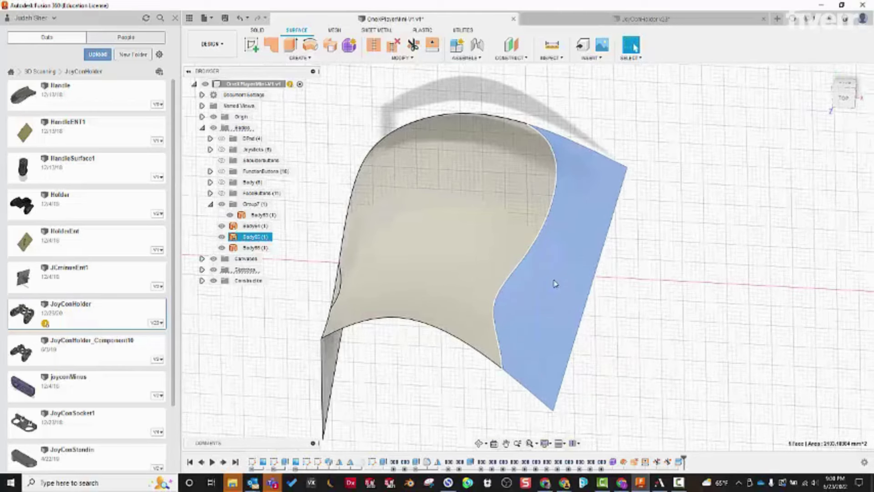
key("Delete")
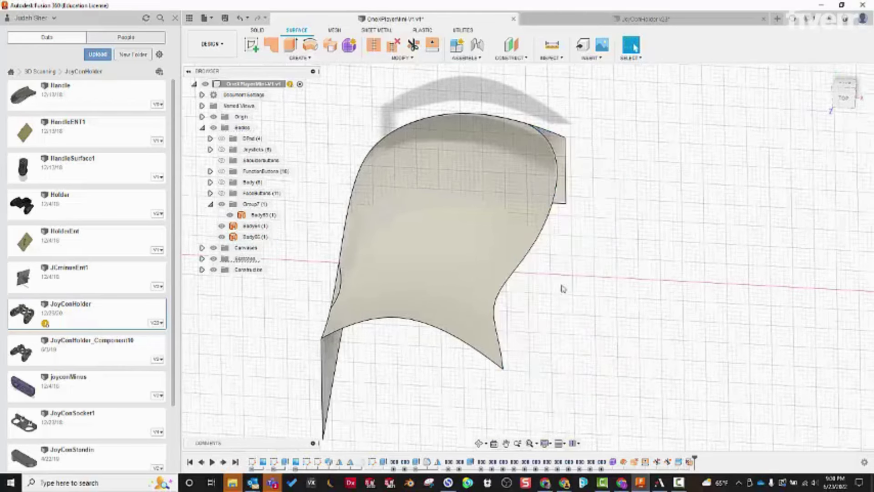
Step: Stitch the grip form, the small sliver surface and the side surface into a new body with a 0.10 mm tolerance
middle_click_drag(522, 300, 577, 256, "shift")
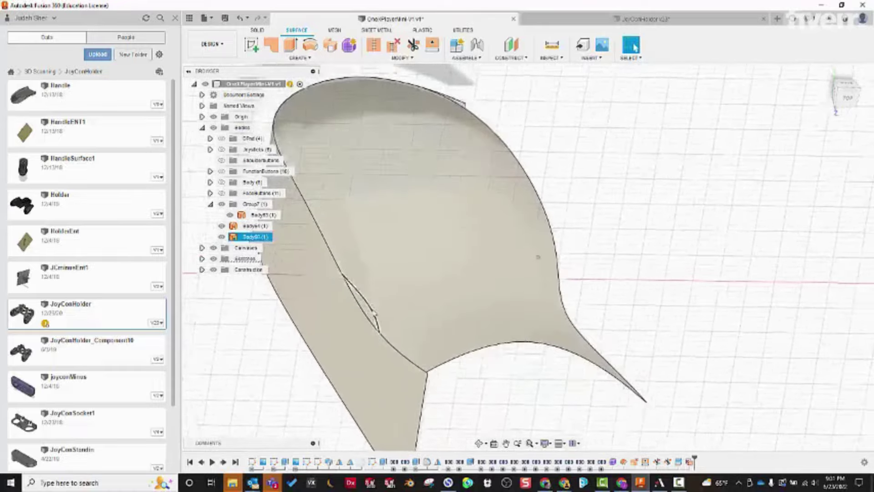
middle_click_drag(463, 288, 419, 248, "shift")
middle_click_drag(422, 282, 425, 214, "shift")
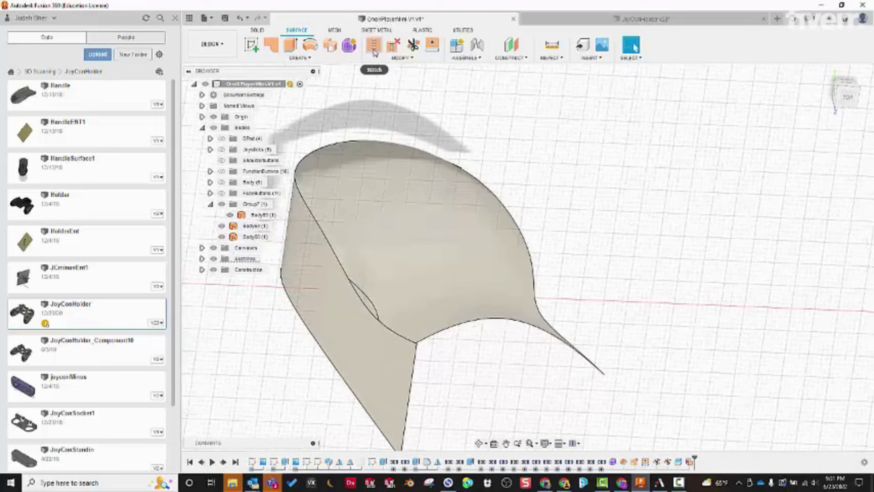
left_click(374, 51)
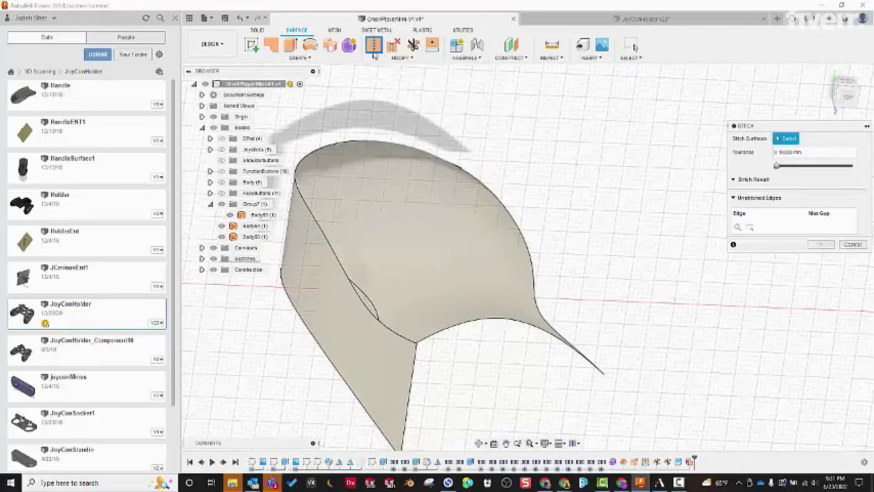
middle_click_drag(377, 68, 384, 80, "shift")
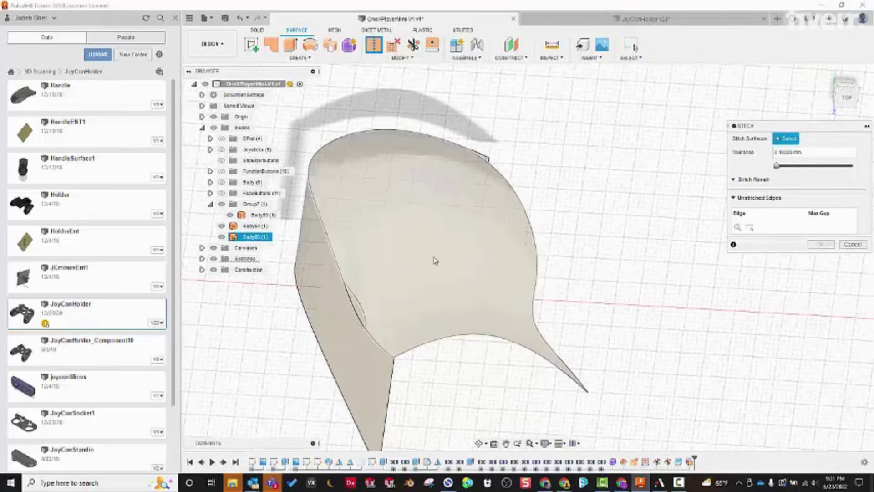
middle_click_drag(428, 278, 420, 308, "shift")
left_click(470, 203)
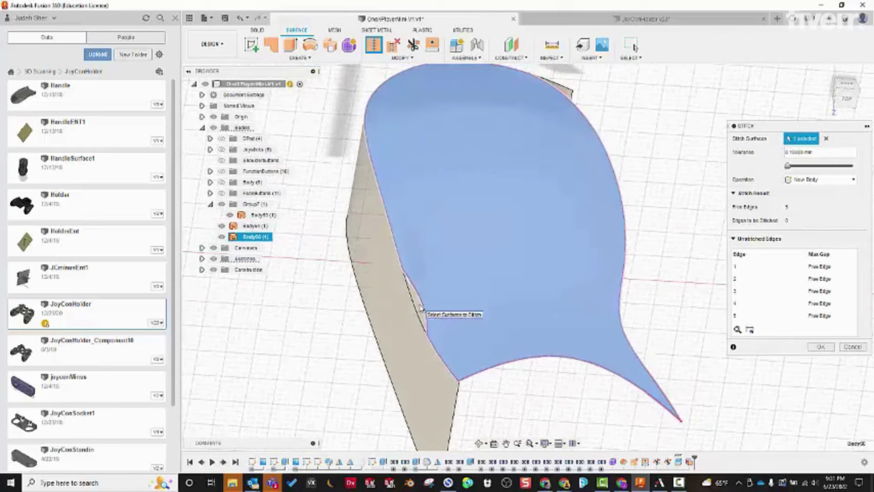
left_click(419, 308)
middle_click_drag(468, 324, 405, 276, "shift")
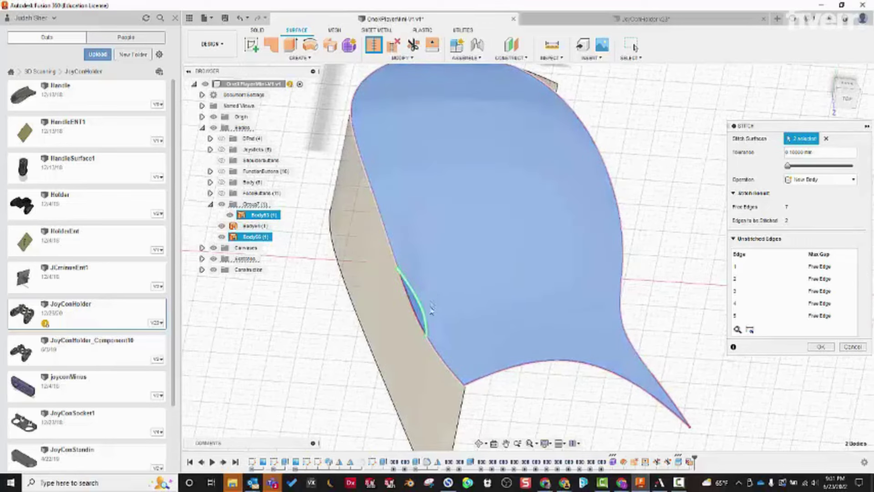
middle_click_drag(511, 314, 820, 373, "shift")
left_click(451, 337)
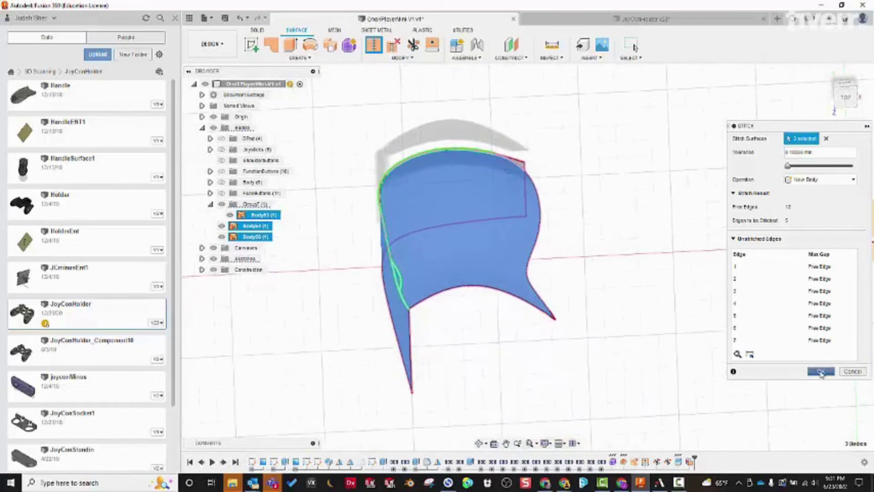
left_click(821, 372)
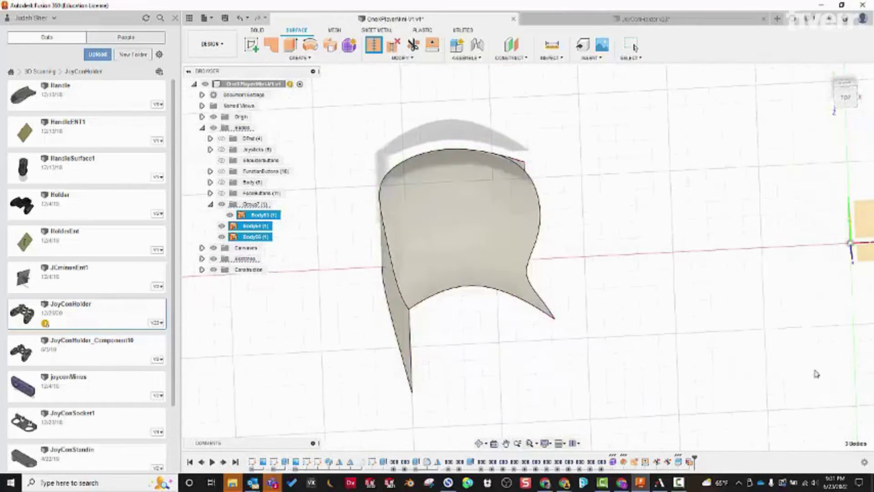
Step: Toggle the stitched grip's visibility, show the Body group again and examine how the grip meets the handheld's back
left_click(493, 250)
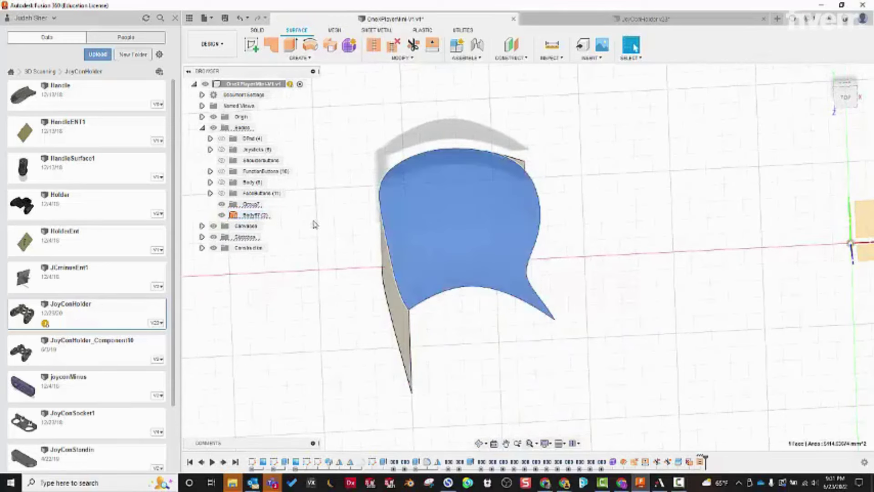
left_click(222, 215)
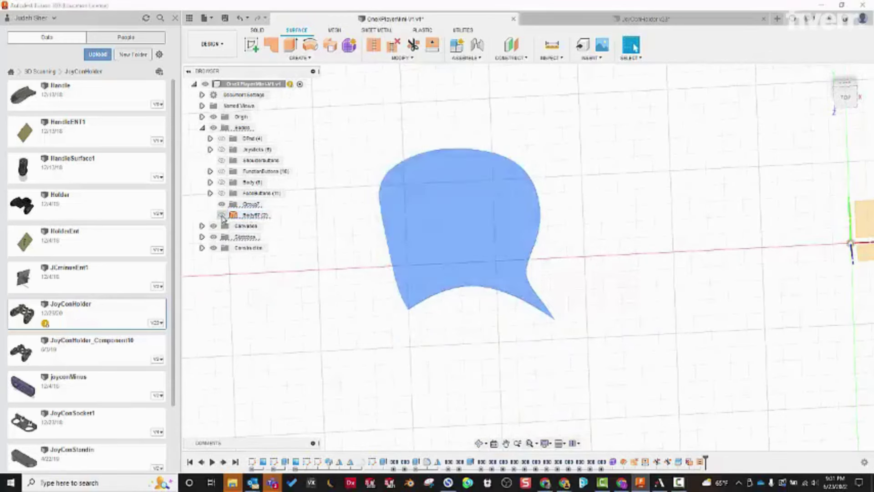
left_click(296, 296)
left_click(222, 215)
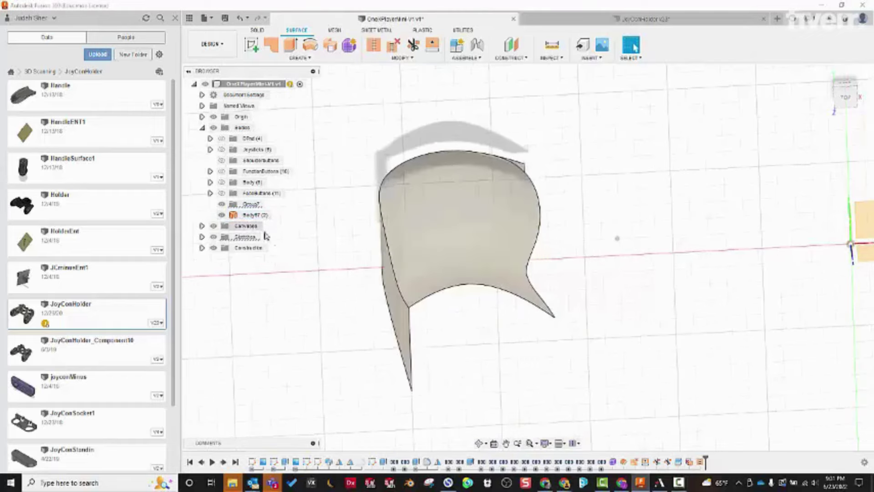
left_click(221, 182)
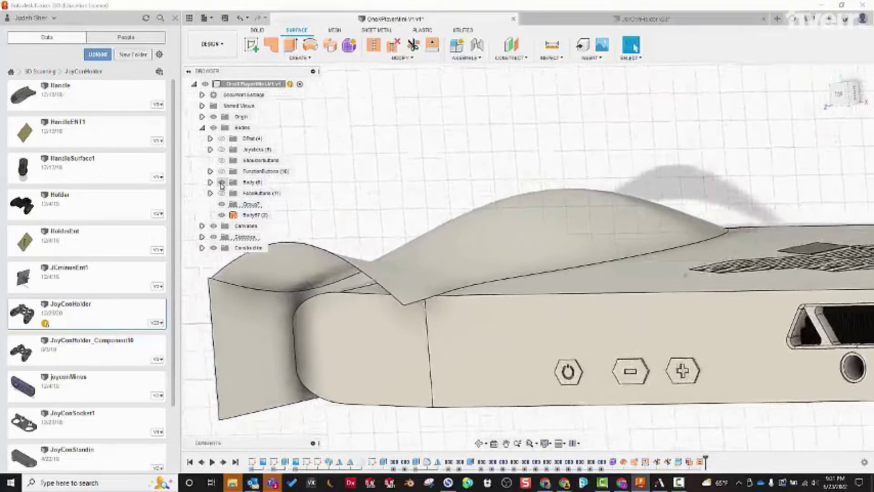
scroll(430, 306, "up", 8)
left_click(432, 305)
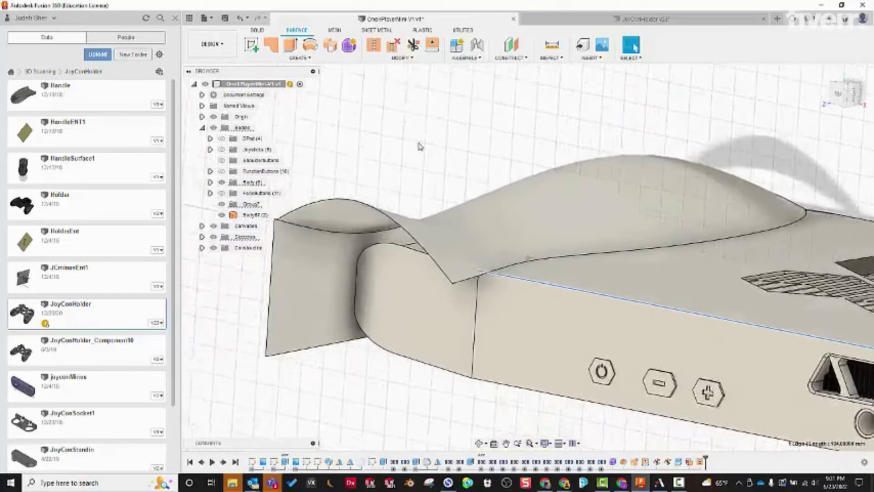
mouse_move(489, 265)
middle_mouse_down("shift")
mouse_move(487, 160)
mouse_move(502, 168)
mouse_move(464, 123)
mouse_move(472, 127)
mouse_move(319, 132)
mouse_move(441, 140)
mouse_move(537, 176)
mouse_move(443, 156)
middle_mouse_up("shift")
Step: Start a sketch on the front origin plane and project the handheld's long upper rear edge and the grip's inner edge into it
left_click(251, 45)
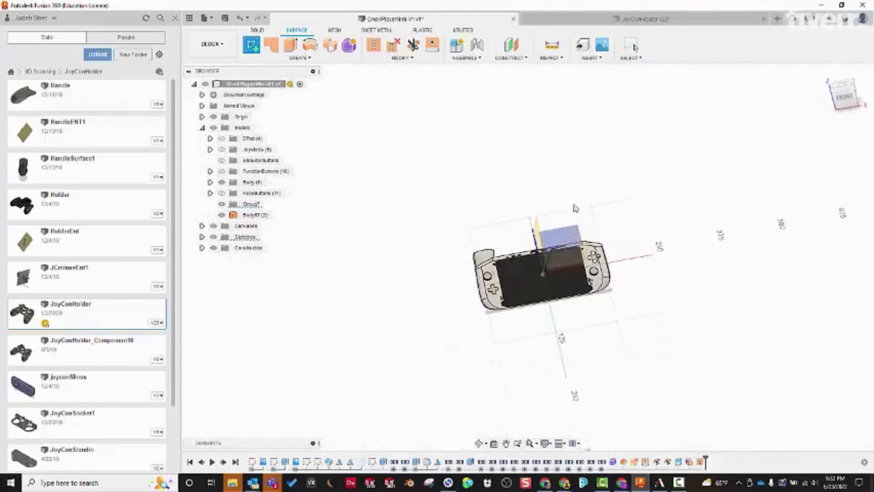
left_click(563, 235)
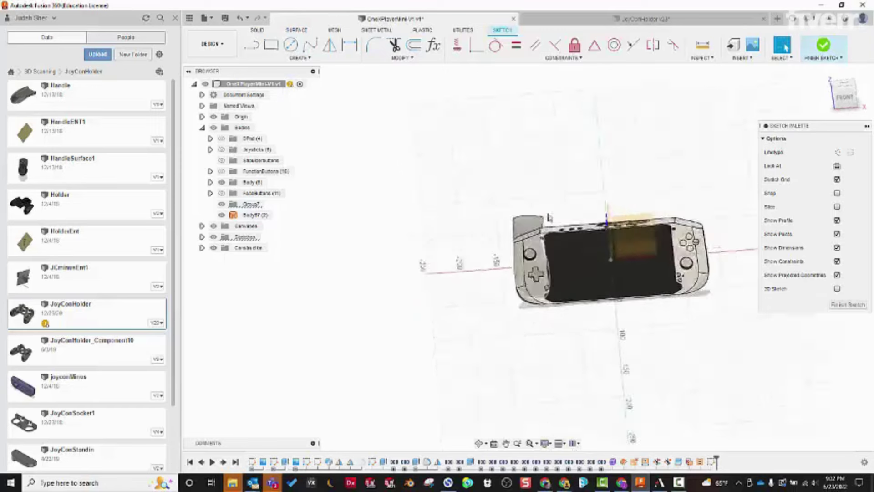
middle_click_drag(597, 190, 500, 239, "shift")
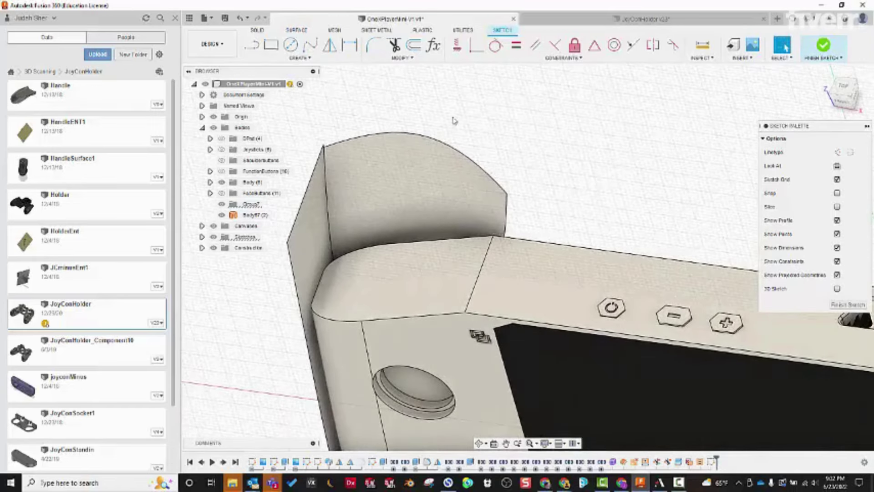
left_click(300, 58)
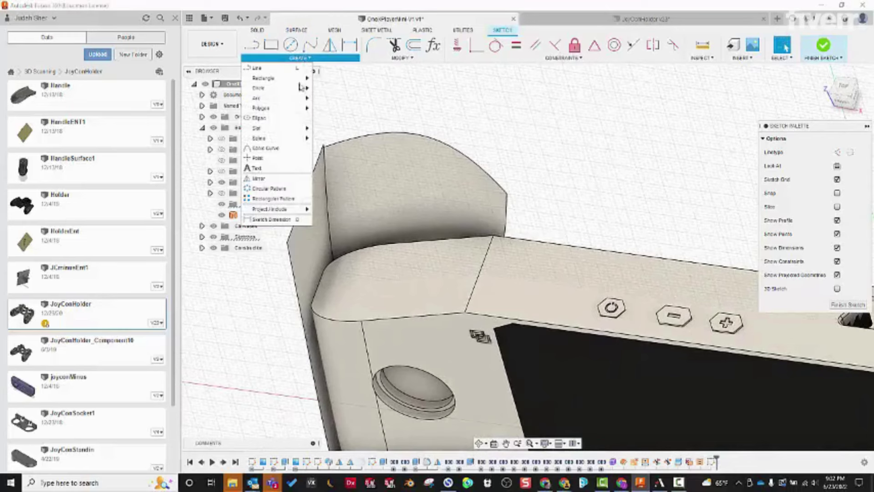
mouse_move(296, 212)
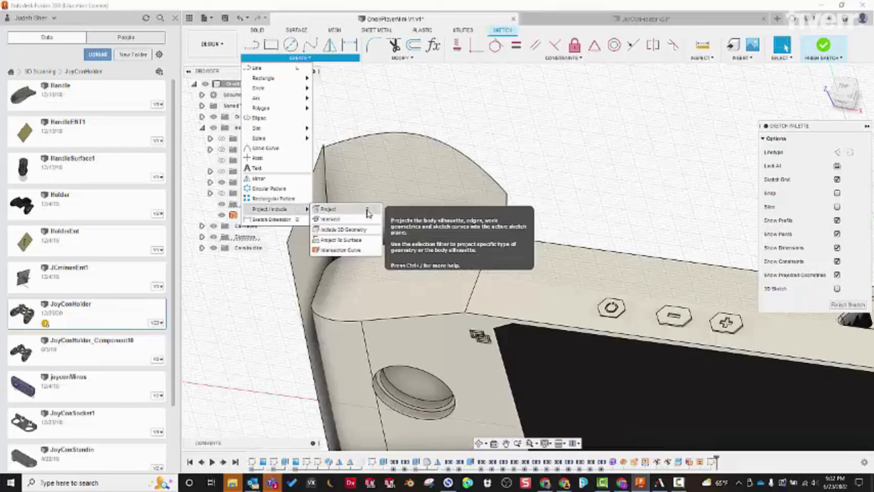
left_click(369, 213)
middle_click_drag(523, 190, 486, 237, "shift")
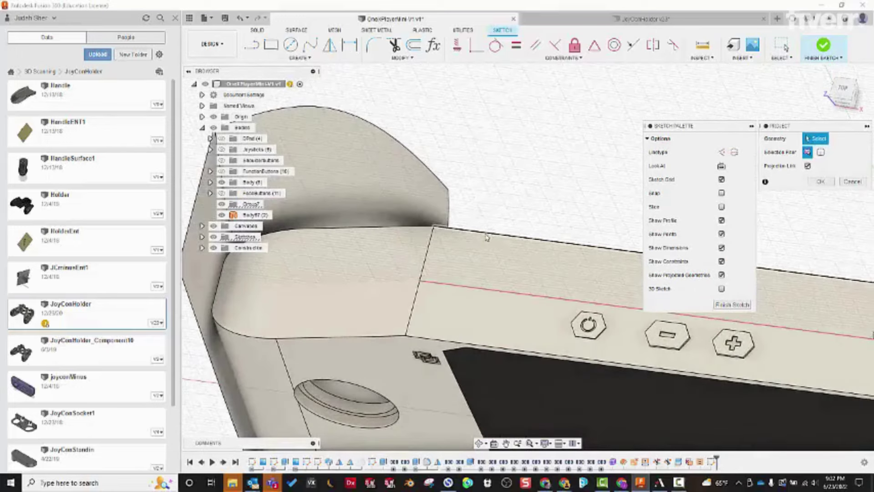
left_click(478, 226)
left_click(448, 206)
middle_click_drag(514, 170, 745, 191, "shift")
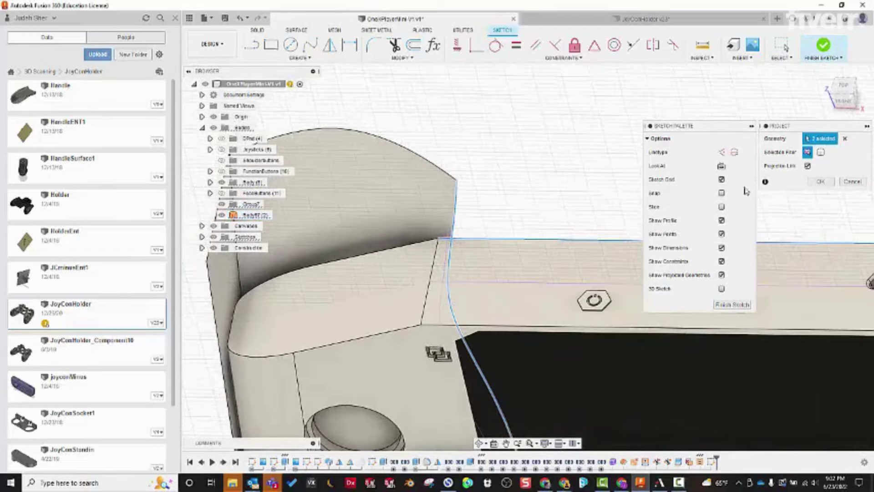
left_click(819, 182)
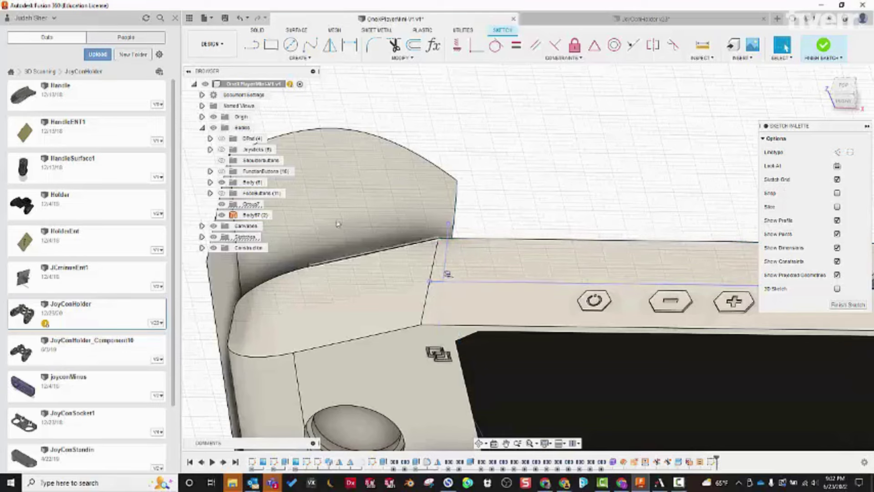
Step: Hide the Body group and place a sketch point where the projected rear edge crosses the grip's projected inner edge
left_click(222, 182)
mouse_move(509, 287)
middle_mouse_down("shift")
mouse_move(471, 282)
mouse_move(507, 296)
mouse_move(523, 291)
mouse_move(496, 249)
mouse_move(340, 106)
middle_mouse_up("shift")
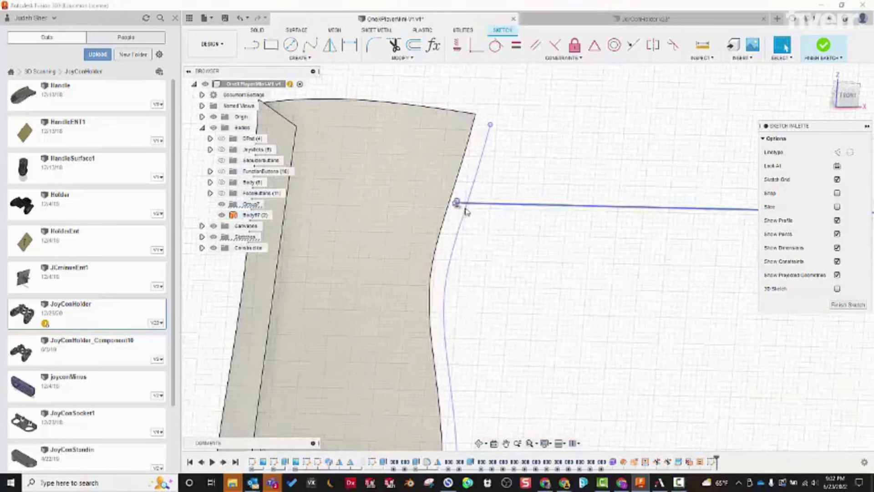
left_click(297, 58)
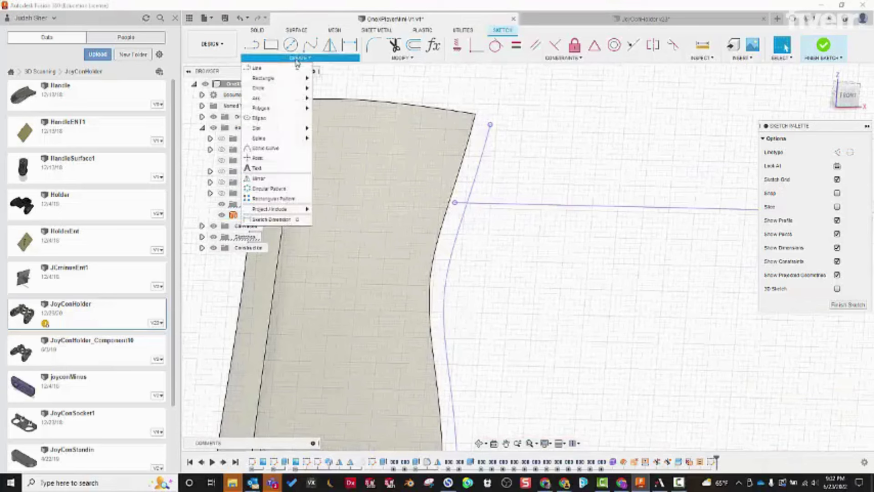
left_click(273, 159)
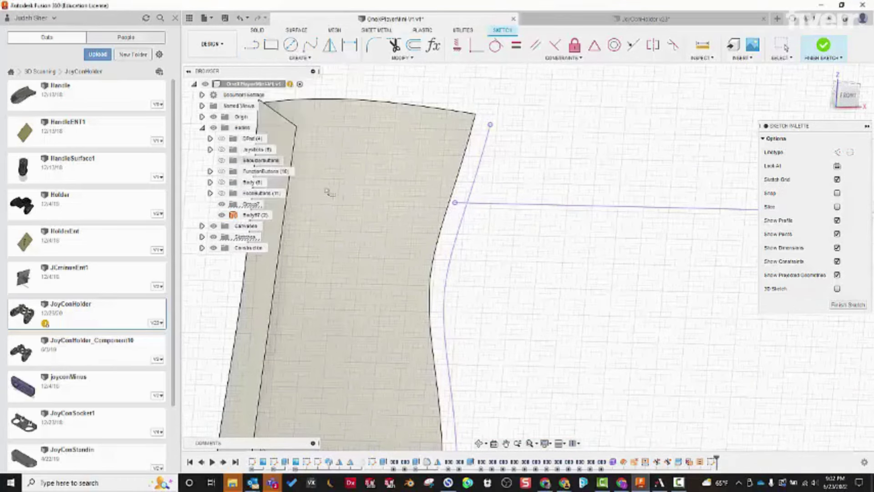
left_click(467, 203)
mouse_move(540, 239)
middle_mouse_down("shift")
mouse_move(548, 240)
mouse_move(476, 175)
mouse_move(518, 194)
middle_mouse_up("shift")
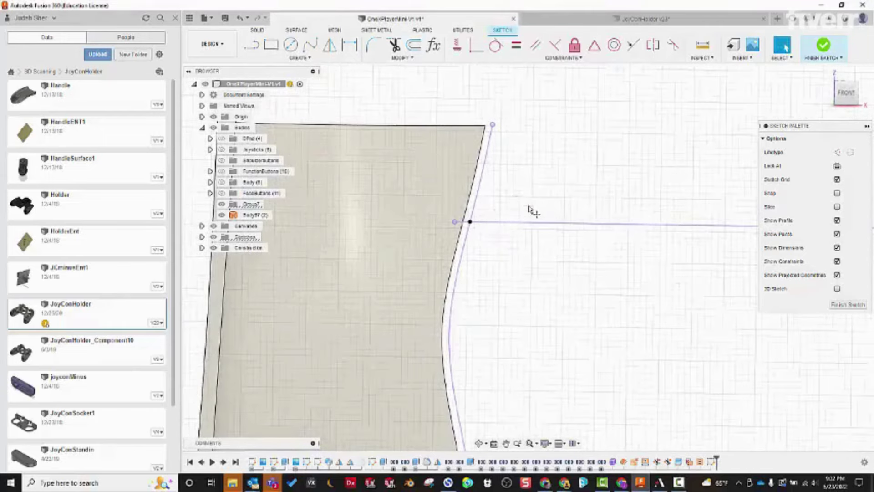
Step: Draw a downward-sagging three-point arc from the intersection point across the grip to just past its outer edge, and finish the sketch
scroll(494, 219, "down", 2)
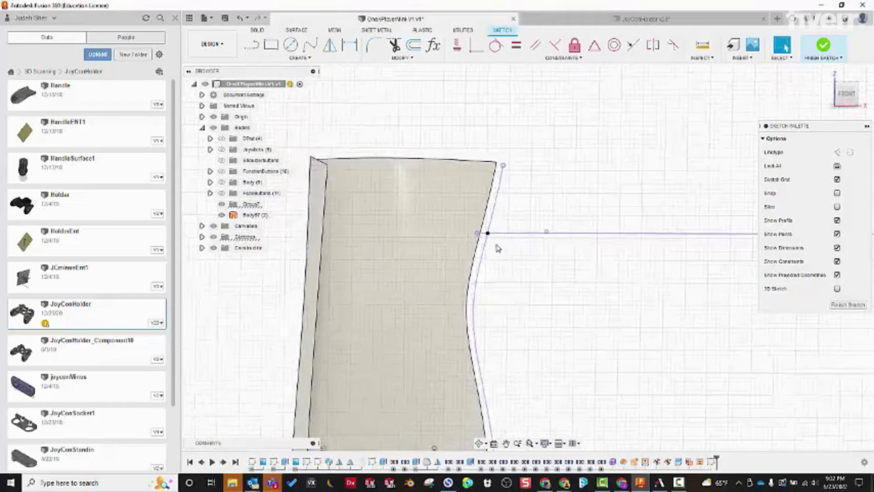
mouse_move(469, 204)
middle_mouse_down("shift")
mouse_move(332, 97)
mouse_move(343, 86)
mouse_move(490, 201)
mouse_move(411, 125)
middle_mouse_up("shift")
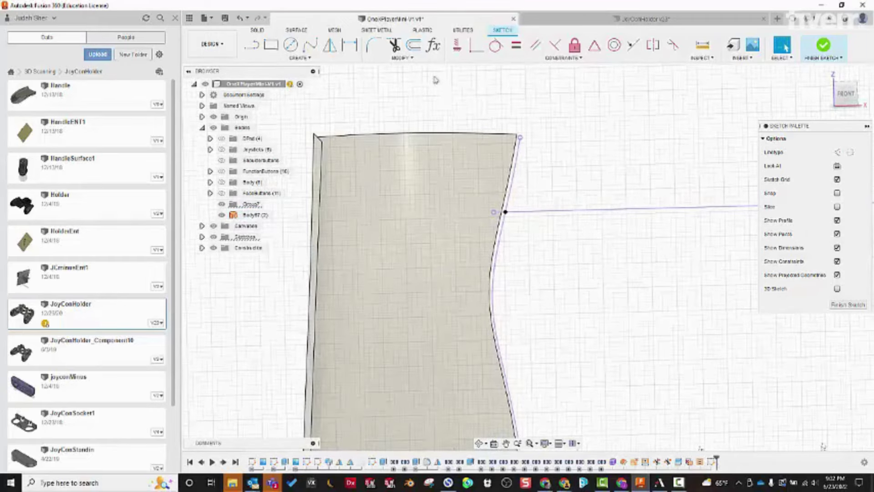
mouse_move(390, 71)
middle_mouse_down("shift")
mouse_move(346, 86)
mouse_move(324, 74)
middle_mouse_up("shift")
left_click(297, 58)
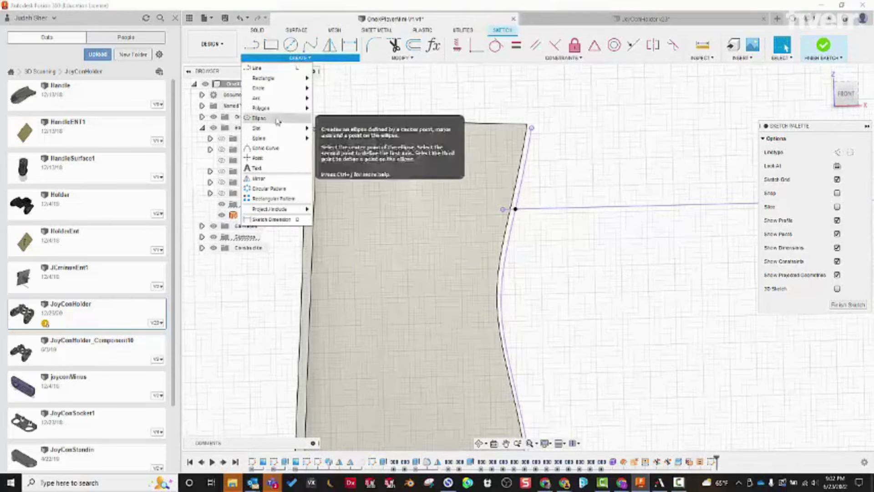
mouse_move(280, 104)
left_click(332, 98)
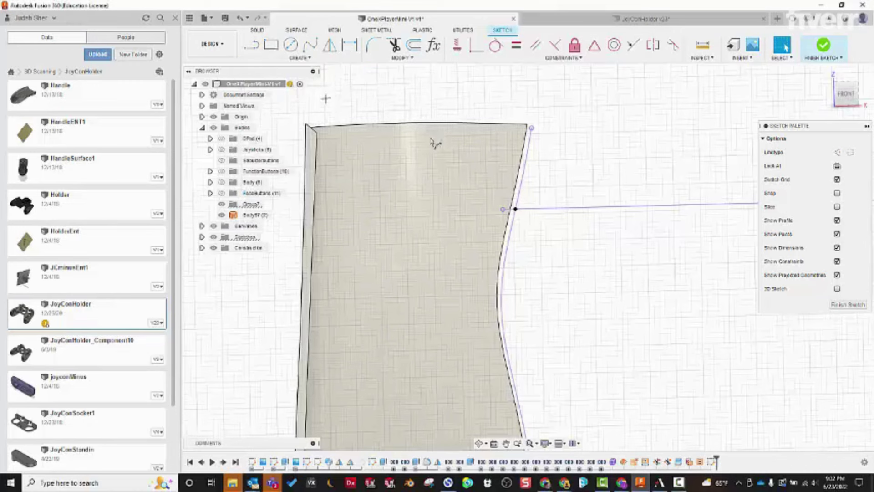
left_click(515, 210)
scroll(507, 214, "down", 3)
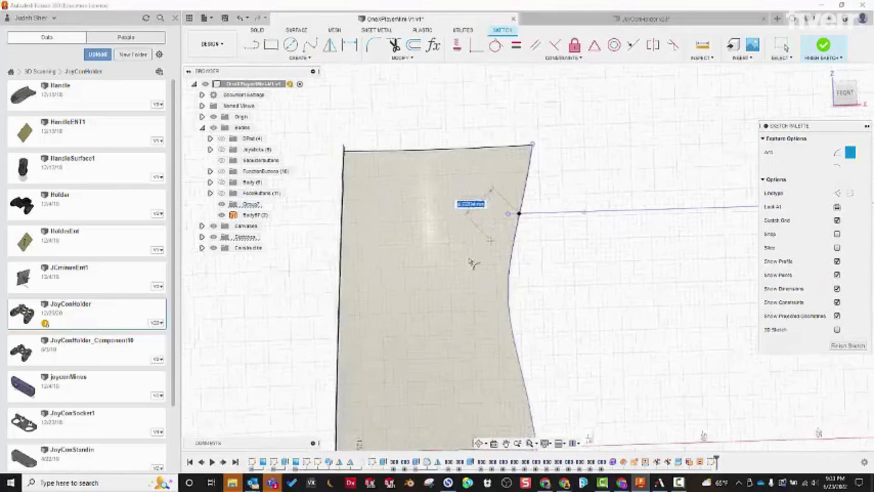
left_click(325, 266)
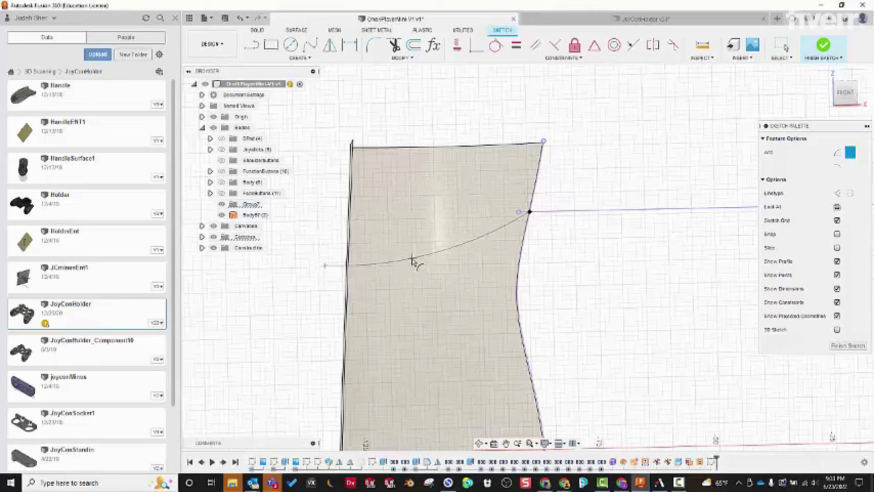
middle_click_drag(569, 177, 660, 132, "shift")
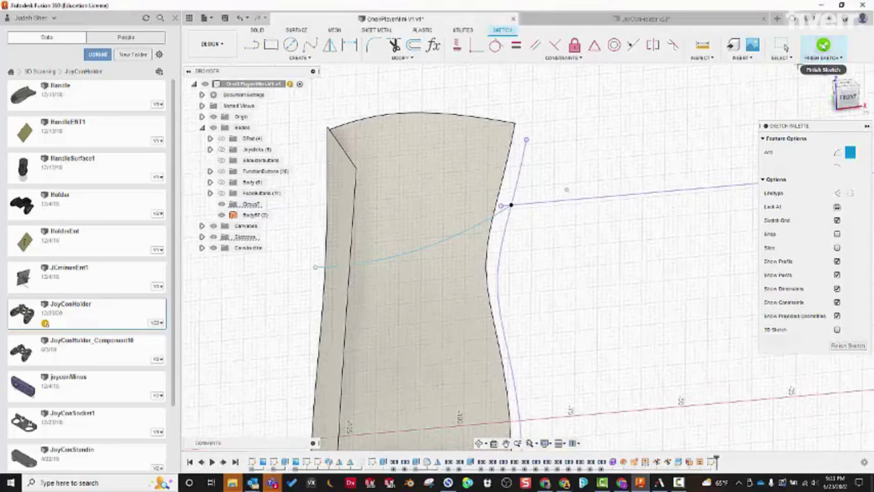
left_click(821, 48)
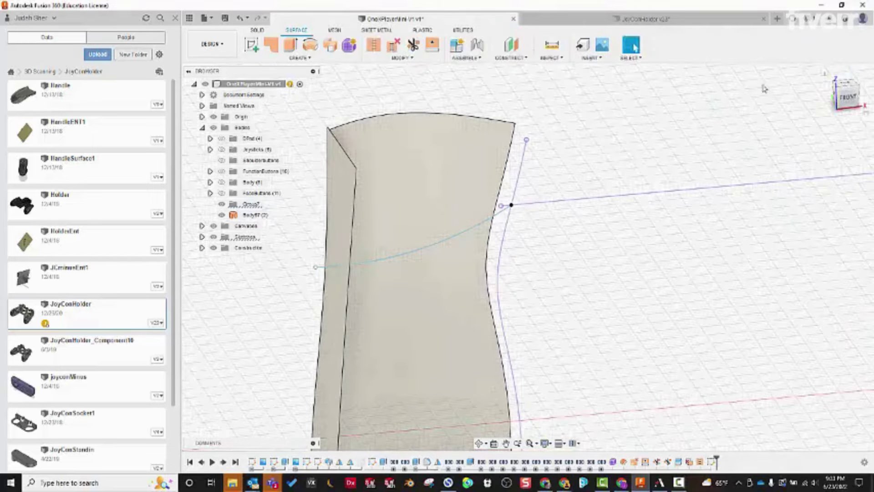
Step: Extrude the arc as a new surface body about 23 mm to one side so that it crosses the grip
mouse_move(577, 163)
middle_mouse_down("shift")
mouse_move(554, 144)
mouse_move(563, 170)
middle_mouse_up("shift")
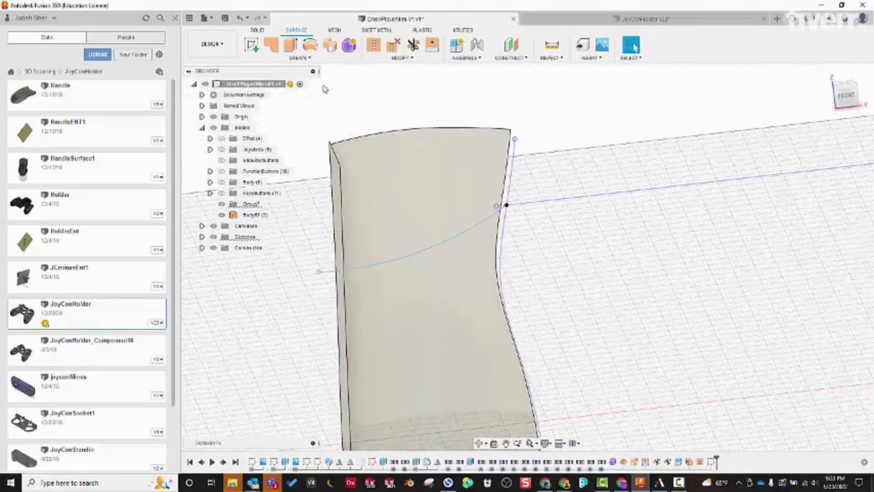
middle_click_drag(444, 239, 424, 165, "shift")
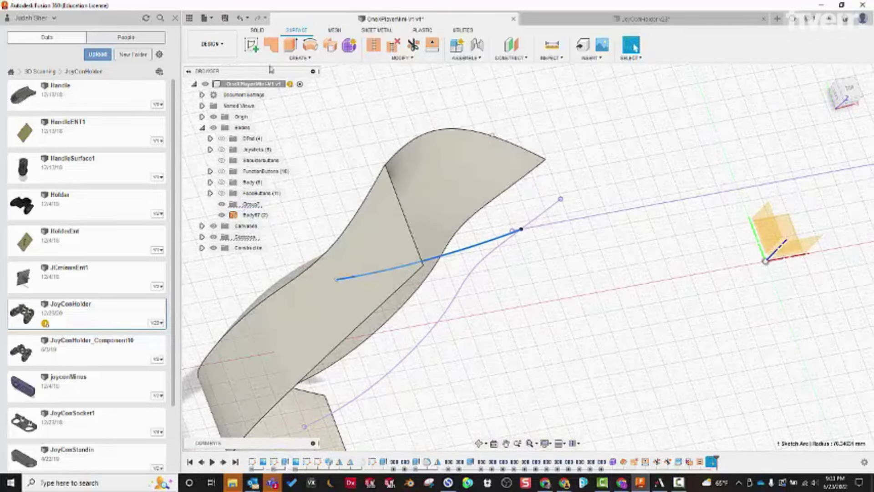
middle_click_drag(272, 67, 279, 77, "shift")
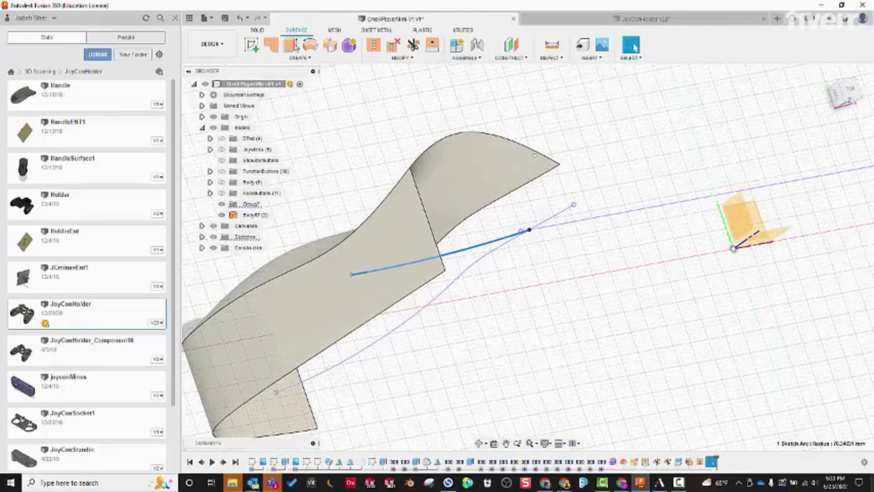
left_click(291, 46)
left_click(458, 240)
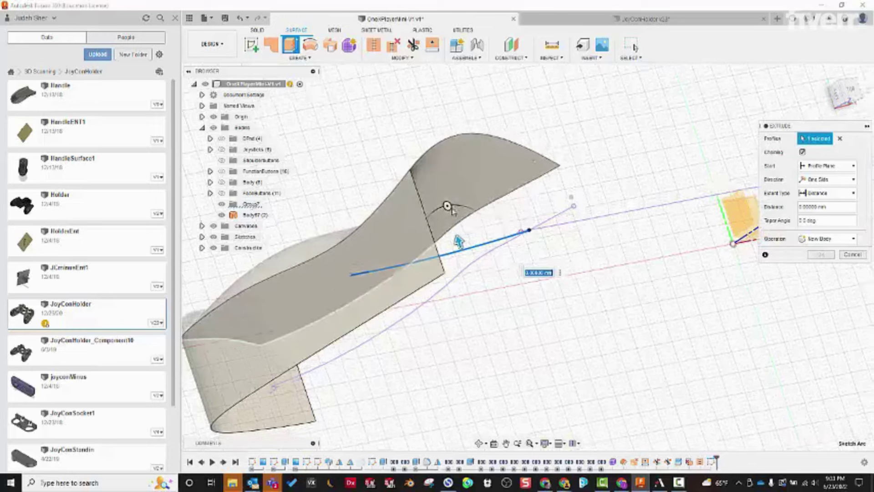
left_click_drag(459, 241, 462, 111)
middle_click_drag(462, 111, 728, 257, "shift")
left_click(819, 254)
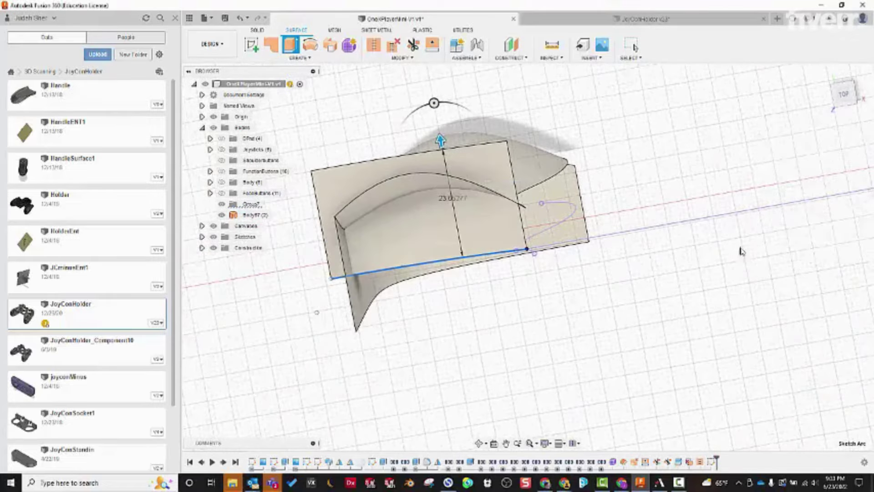
Step: Trim away the upper end of the grip surfaces above the extruded arc surface, using that surface as the trim tool
middle_click_drag(620, 298, 534, 132, "shift")
left_click(414, 45)
middle_click_drag(587, 321, 581, 318, "shift")
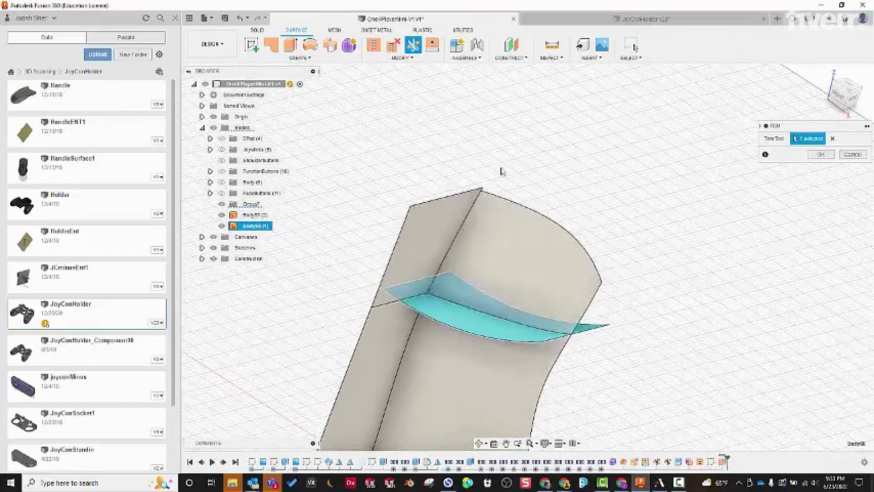
middle_click_drag(657, 134, 516, 231, "shift")
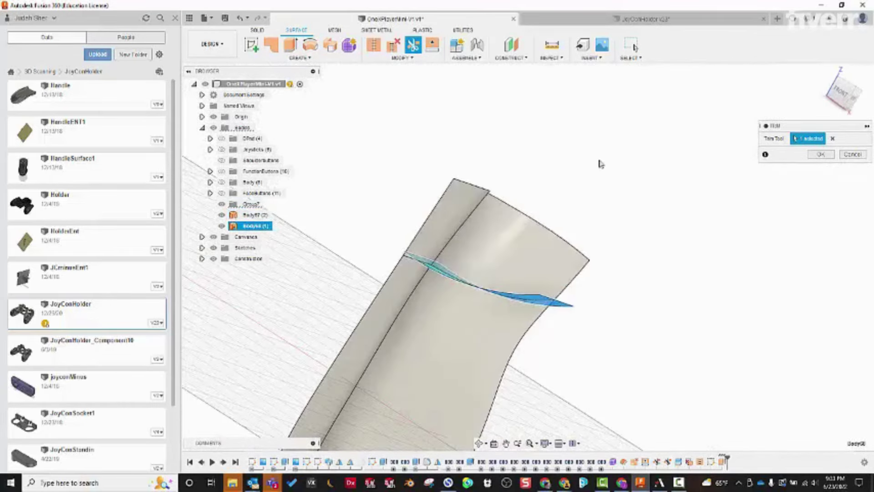
middle_click_drag(595, 172, 508, 281, "shift")
middle_click_drag(516, 339, 537, 261, "shift")
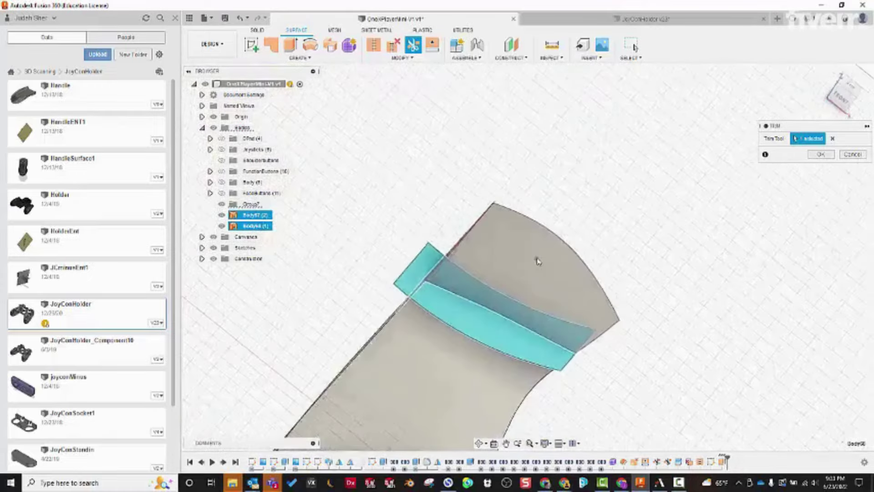
mouse_move(492, 204)
middle_mouse_down("shift")
mouse_move(628, 215)
mouse_move(649, 238)
mouse_move(575, 308)
mouse_move(539, 293)
mouse_move(542, 273)
mouse_move(628, 211)
mouse_move(738, 262)
mouse_move(822, 181)
mouse_move(614, 192)
mouse_move(569, 178)
middle_mouse_up("shift")
left_click(820, 155)
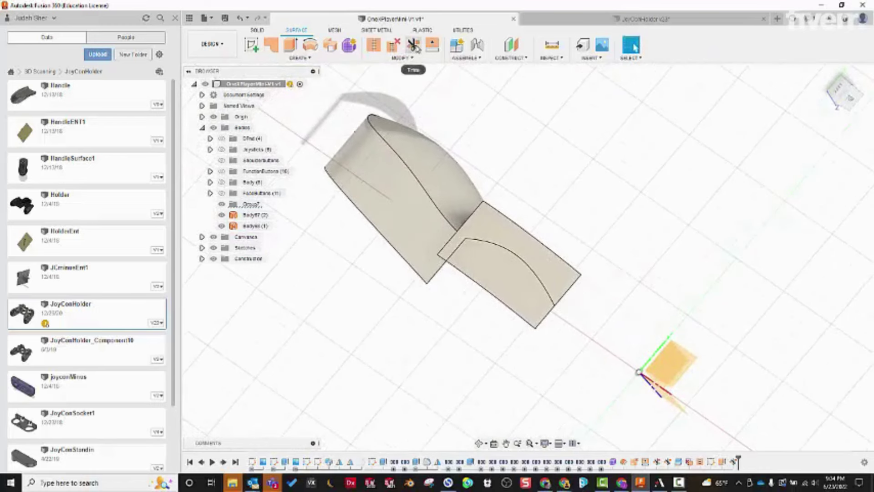
Step: Trim the overhanging parts of the arc surface with the grip body so that only the end cap remains
left_click(414, 46)
middle_click_drag(441, 72, 500, 205, "shift")
middle_click_drag(523, 296, 730, 232, "shift")
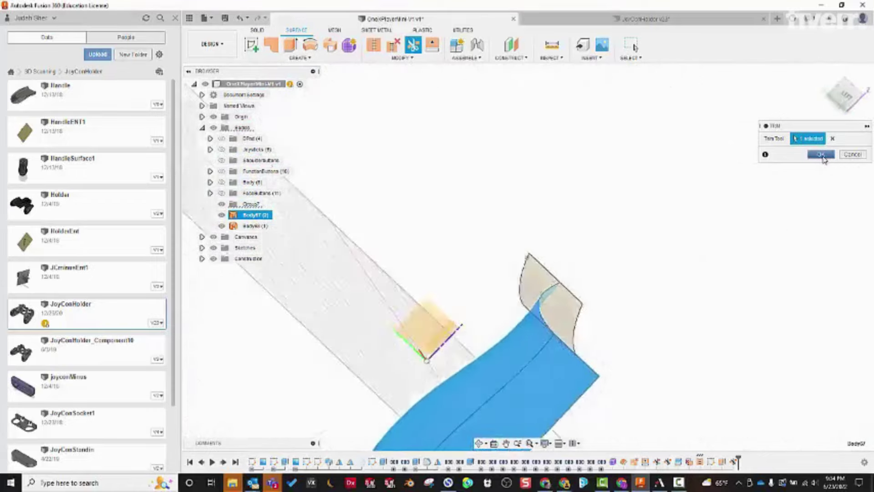
left_click(822, 155)
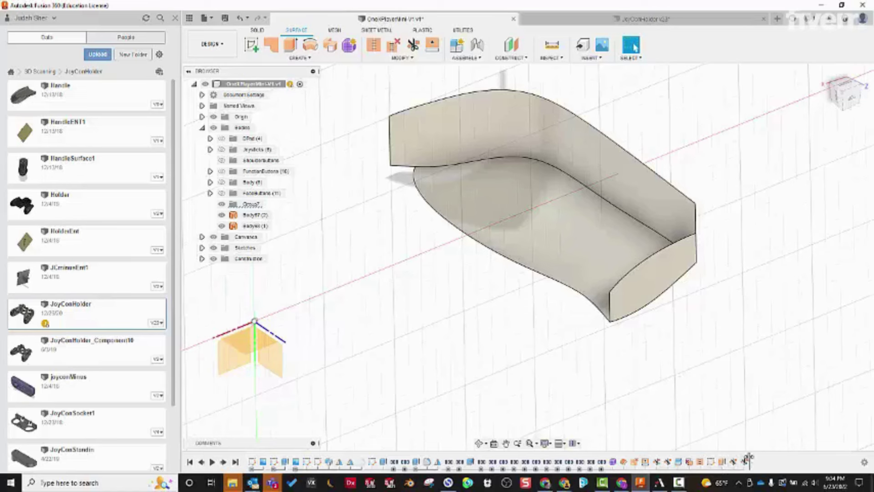
Step: Roll the timeline back to just after the arc sketch and open that sketch for editing
left_click_drag(748, 459, 716, 458)
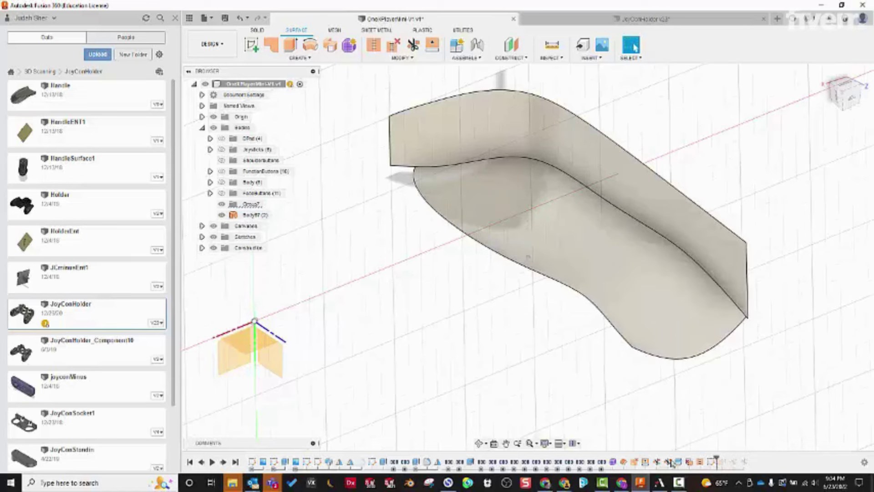
left_click(713, 463)
mouse_move(608, 288)
middle_mouse_down("shift")
mouse_move(606, 219)
mouse_move(575, 253)
mouse_move(685, 355)
middle_mouse_up("shift")
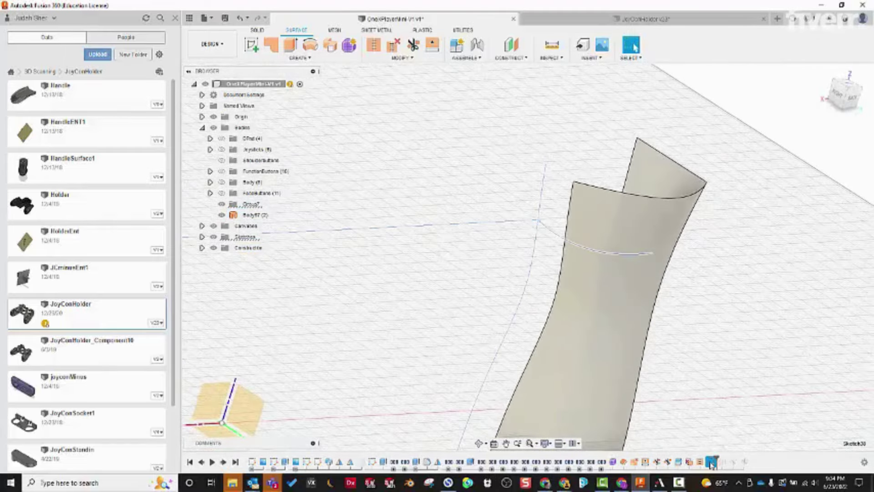
right_click(712, 462)
left_click(719, 375)
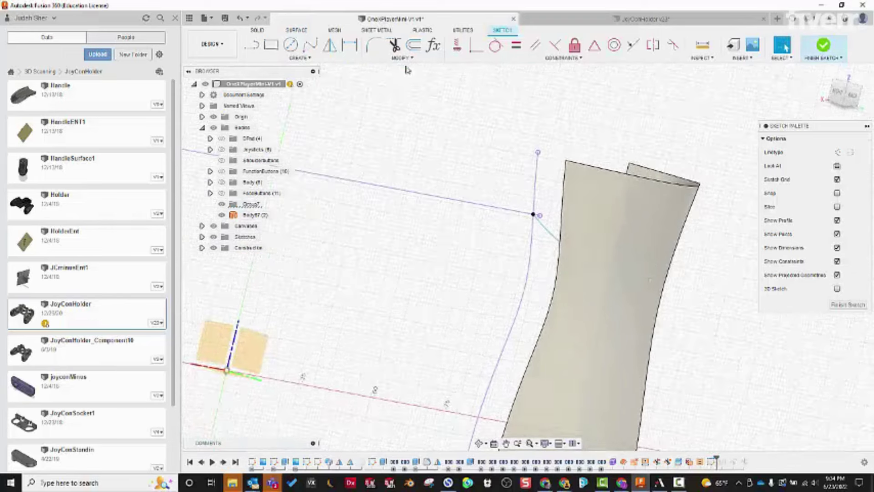
Step: Try to trim the projected curves around the arc's start point, and finish the sketch
left_click(394, 45)
scroll(549, 194, "up", 1)
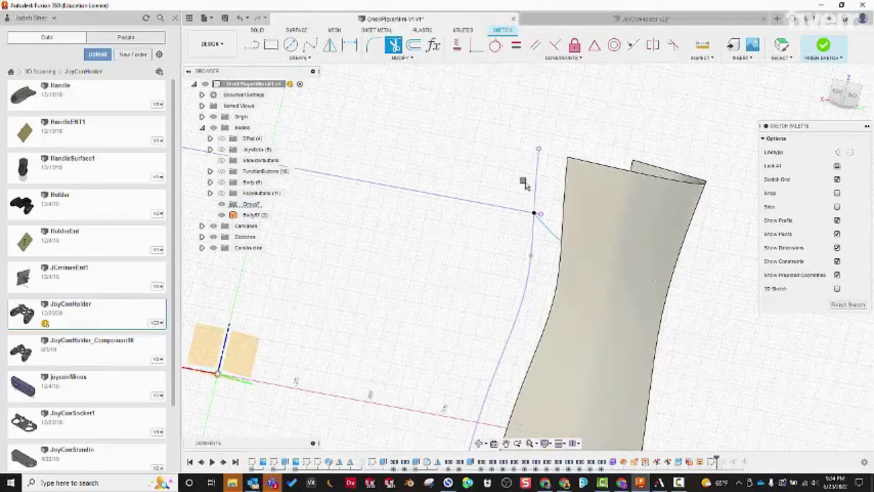
scroll(549, 200, "up", 3)
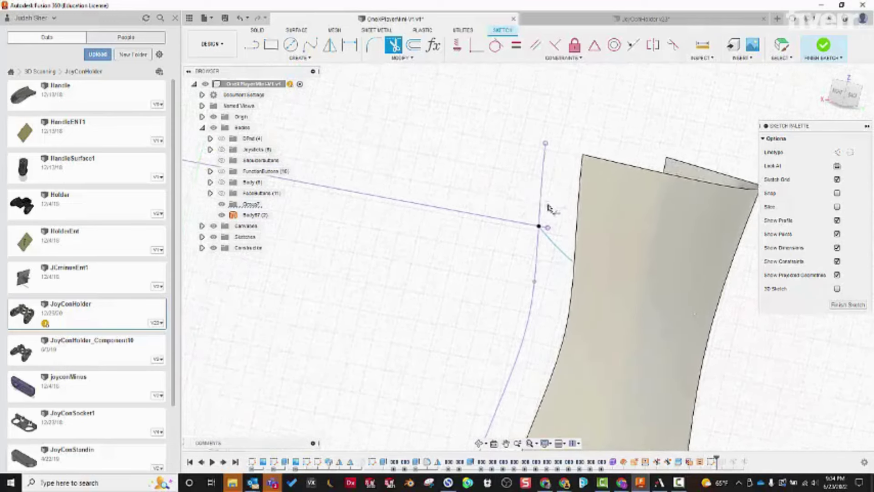
scroll(564, 239, "up", 1)
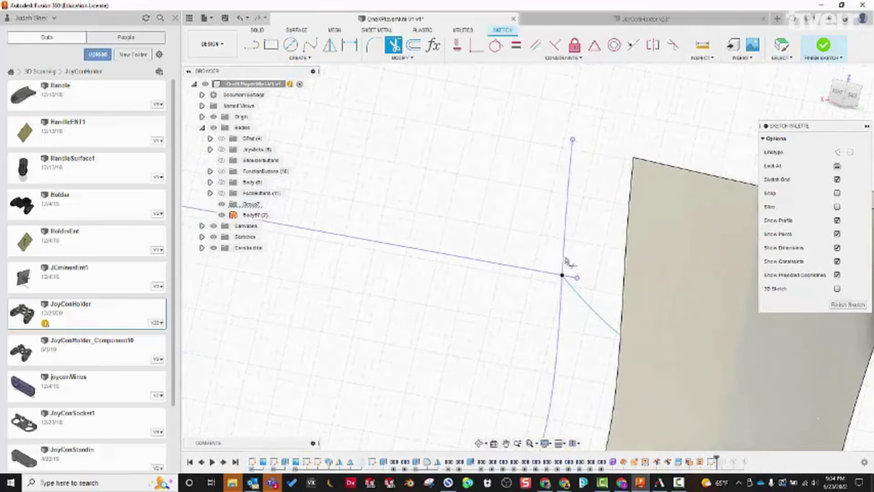
mouse_move(550, 174)
middle_mouse_down("shift")
mouse_move(490, 173)
mouse_move(487, 185)
middle_mouse_up("shift")
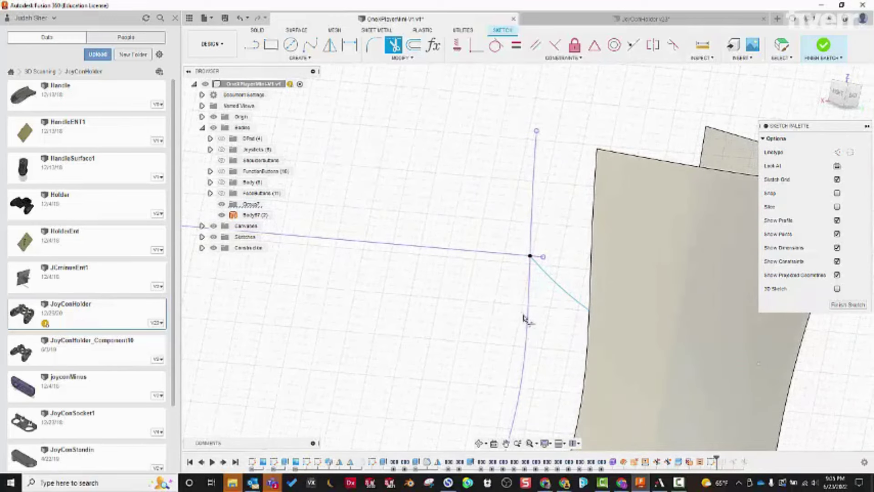
mouse_move(580, 299)
middle_mouse_down("shift")
mouse_move(505, 253)
mouse_move(475, 209)
mouse_move(462, 216)
mouse_move(447, 188)
mouse_move(458, 184)
middle_mouse_up("shift")
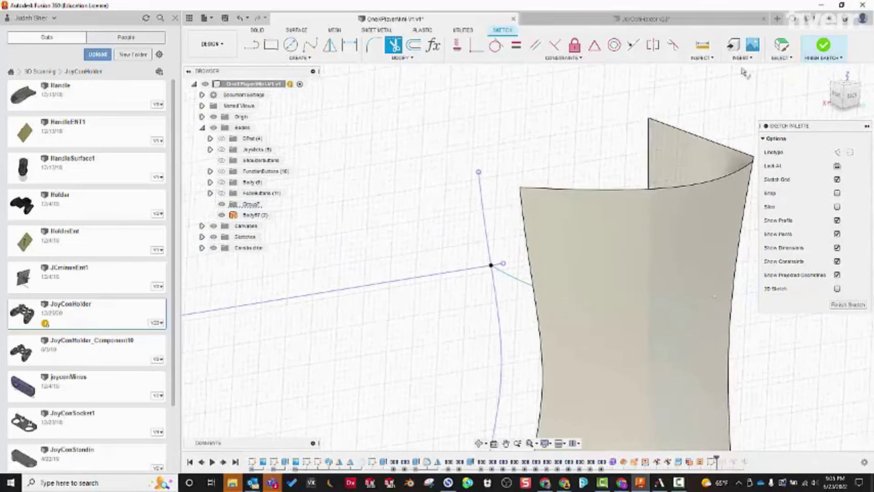
left_click(824, 45)
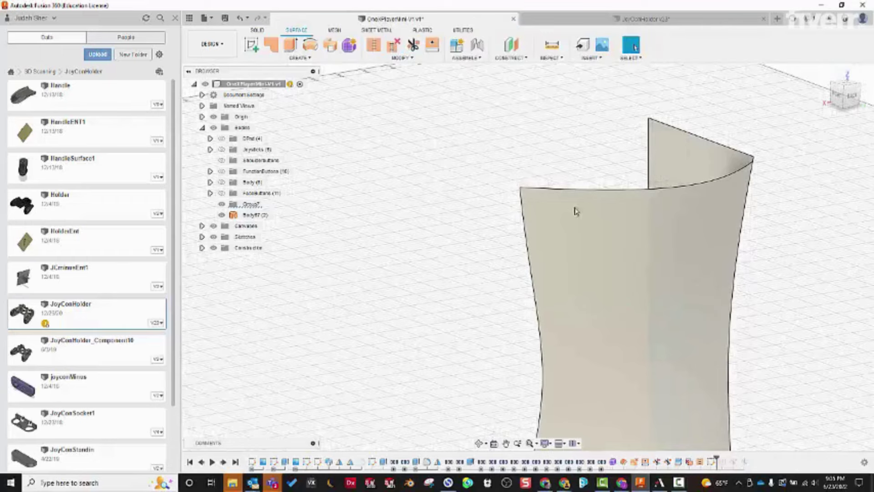
Step: Roll the timeline forward to just after the extrusion of the arc surface
middle_click_drag(710, 399, 724, 452, "shift")
left_click_drag(720, 457, 727, 459)
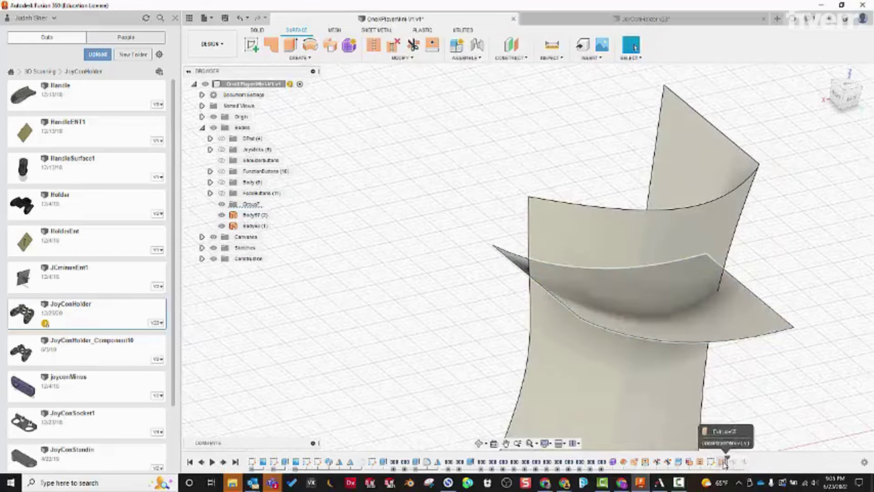
left_click(723, 461)
scroll(784, 423, "down", 1)
left_click(781, 413)
middle_click_drag(780, 411, 331, 224, "shift")
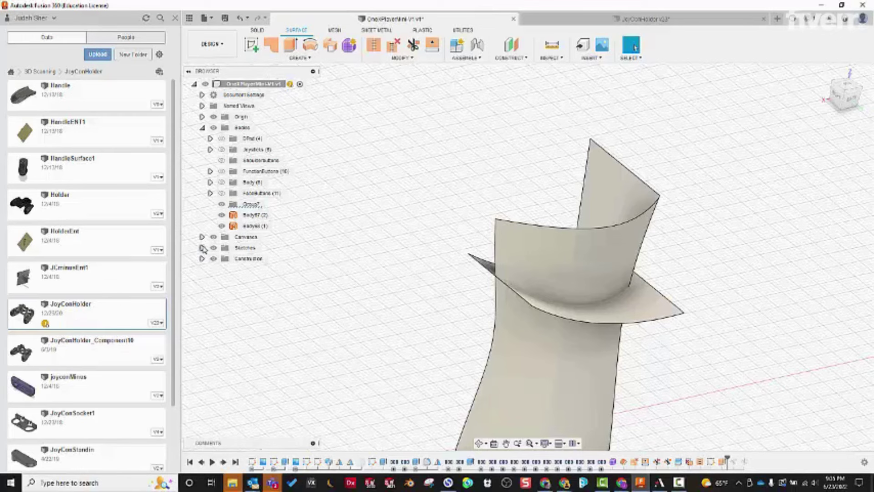
Step: Locate the arc surface's sketch among the sketches and make it visible
left_click(202, 248)
scroll(253, 362, "down", 1)
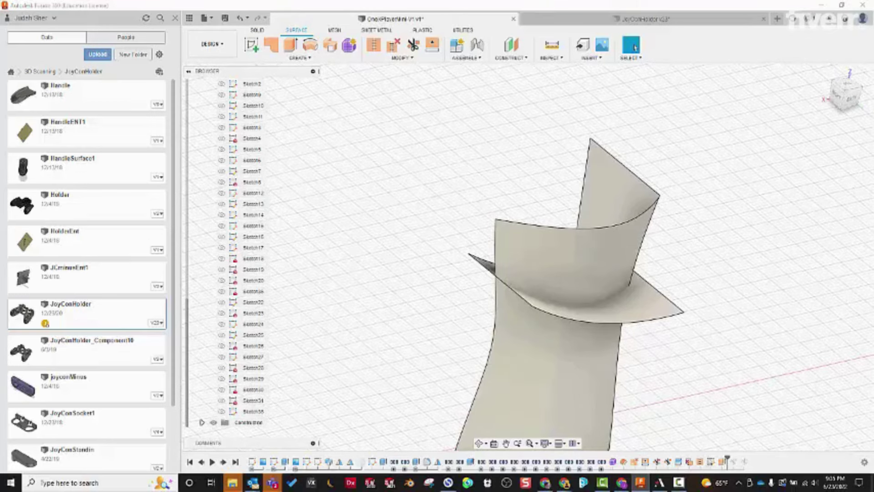
left_click(710, 462)
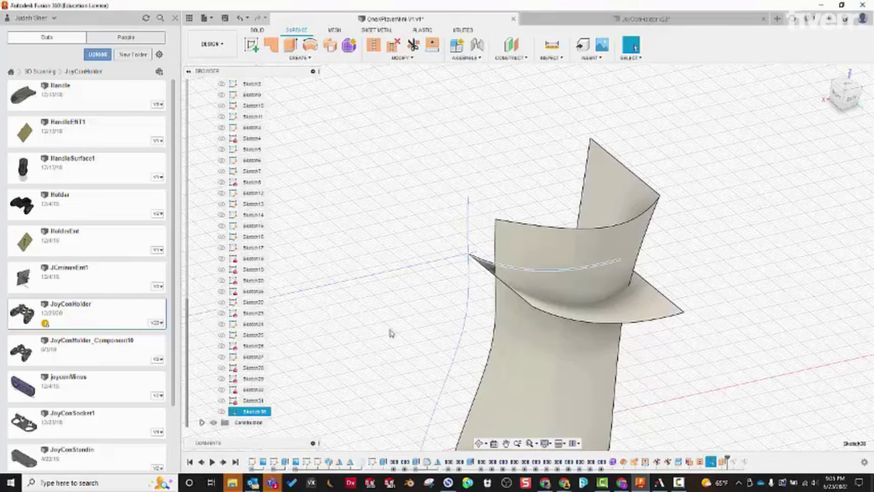
scroll(234, 200, "up", 3)
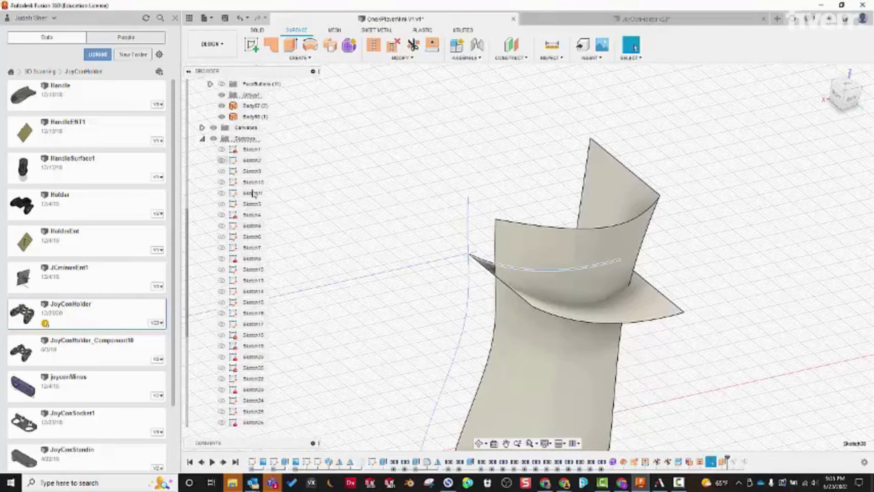
left_click(379, 210)
middle_click_drag(424, 288, 401, 299, "shift")
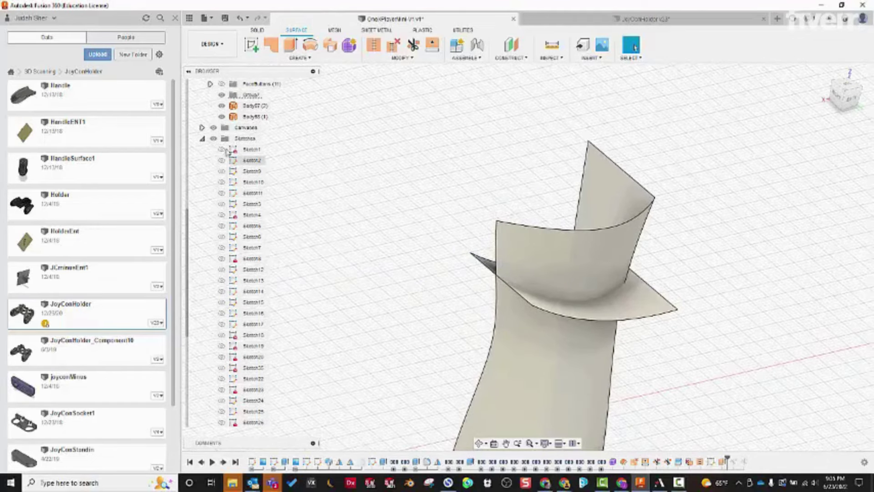
scroll(235, 388, "down", 3)
left_click(226, 412)
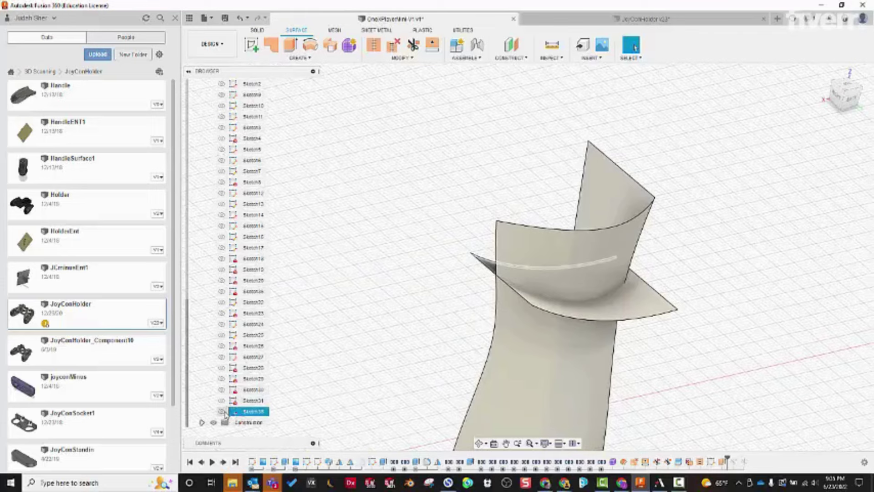
mouse_move(378, 338)
middle_mouse_down("shift")
mouse_move(389, 313)
mouse_move(419, 315)
middle_mouse_up("shift")
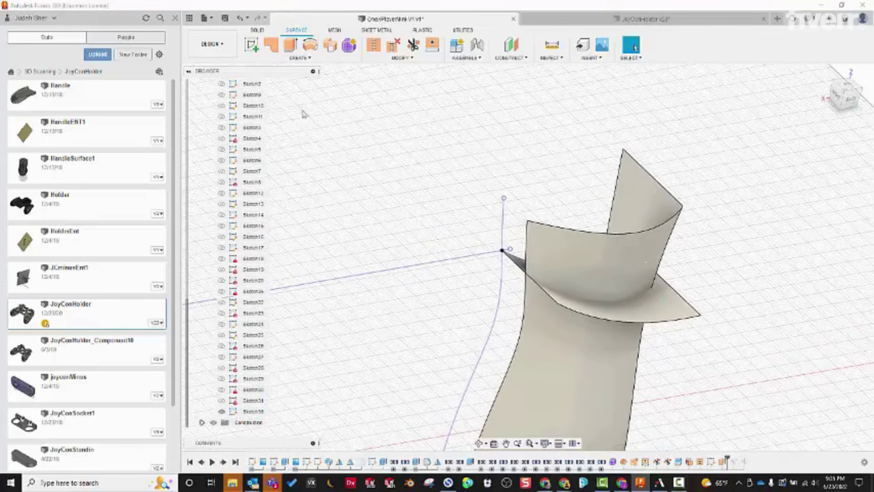
Step: Extrude the projected spline along the grip's open side 10 mm as a new surface body
left_click(293, 46)
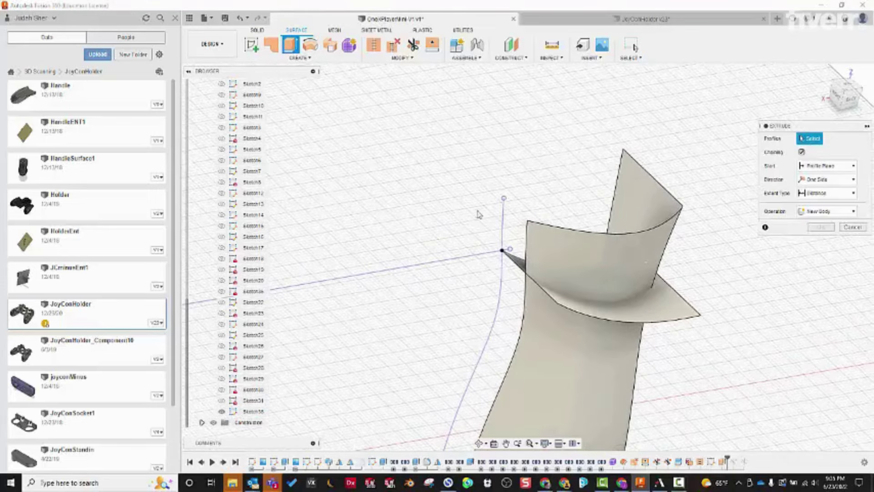
left_click(503, 227)
mouse_move(506, 232)
middle_mouse_down("shift")
mouse_move(554, 263)
mouse_move(587, 313)
mouse_move(581, 365)
mouse_move(569, 290)
middle_mouse_up("shift")
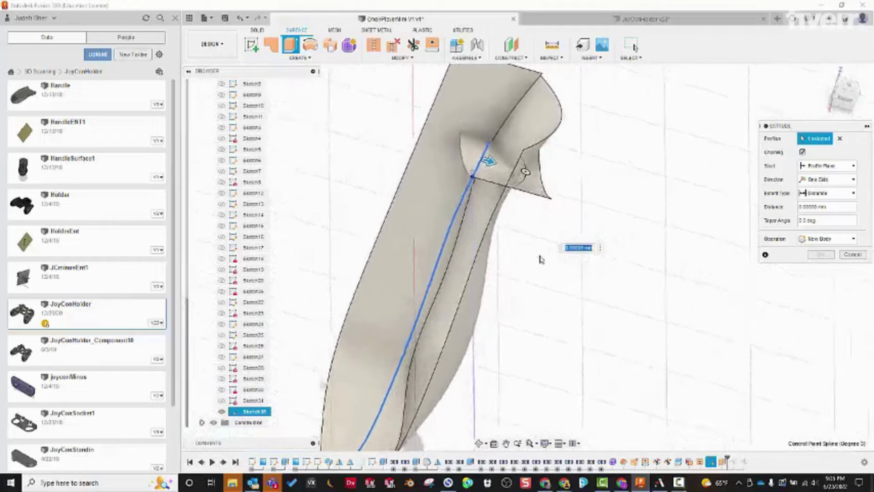
middle_click_drag(548, 268, 524, 228, "shift")
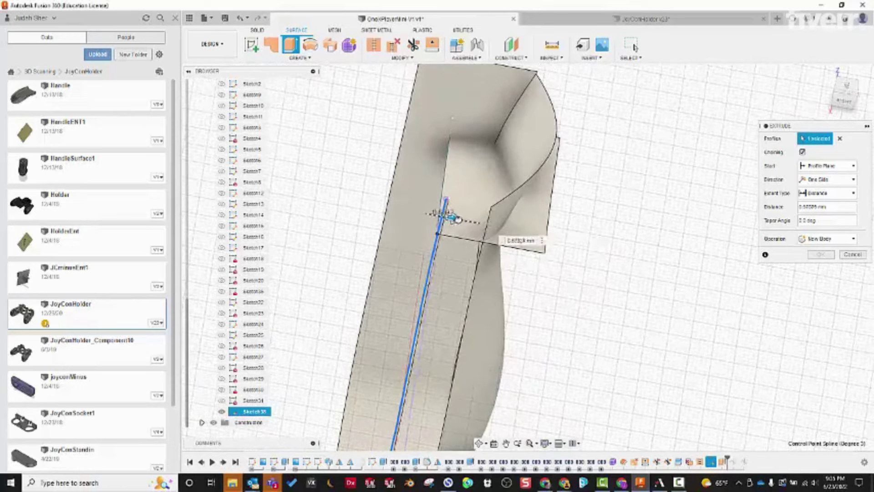
middle_click_drag(471, 222, 497, 238, "shift")
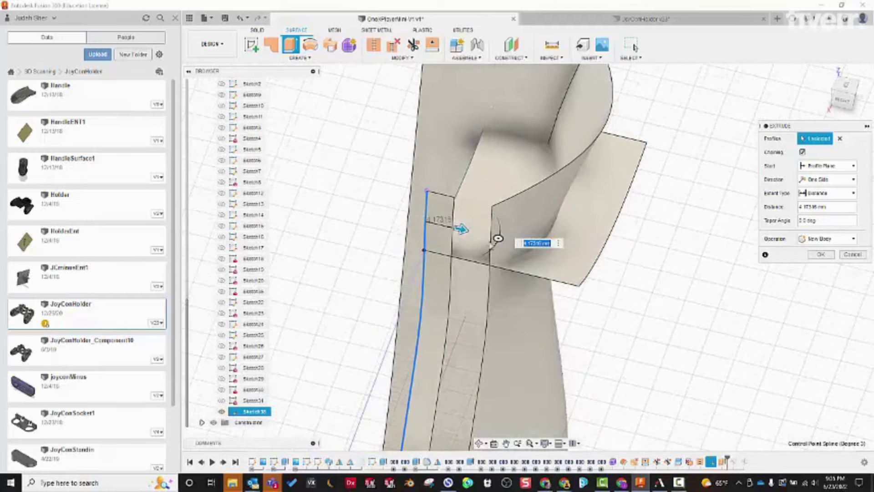
left_click(494, 208)
middle_click_drag(522, 346, 778, 241, "shift")
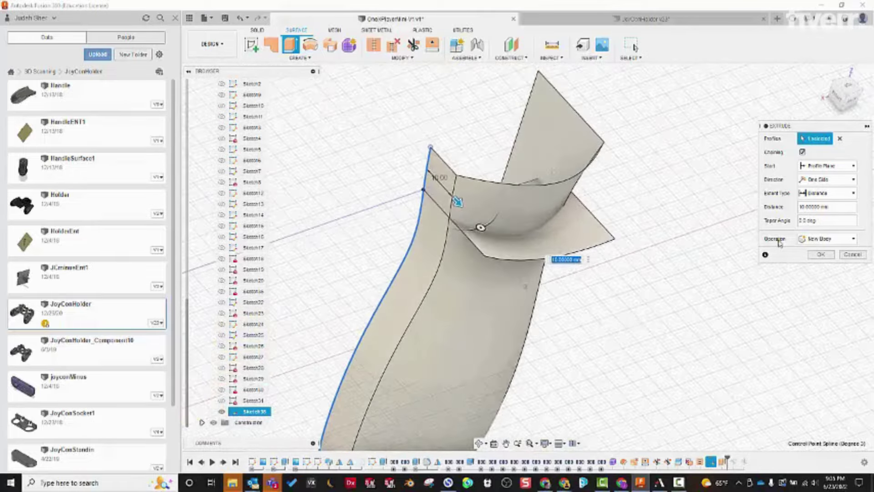
left_click(825, 256)
Step: Edit the arc surface trim to remove the grip walls above it, including the new side strip, and roll the timeline to its end
middle_click_drag(660, 324, 610, 328, "shift")
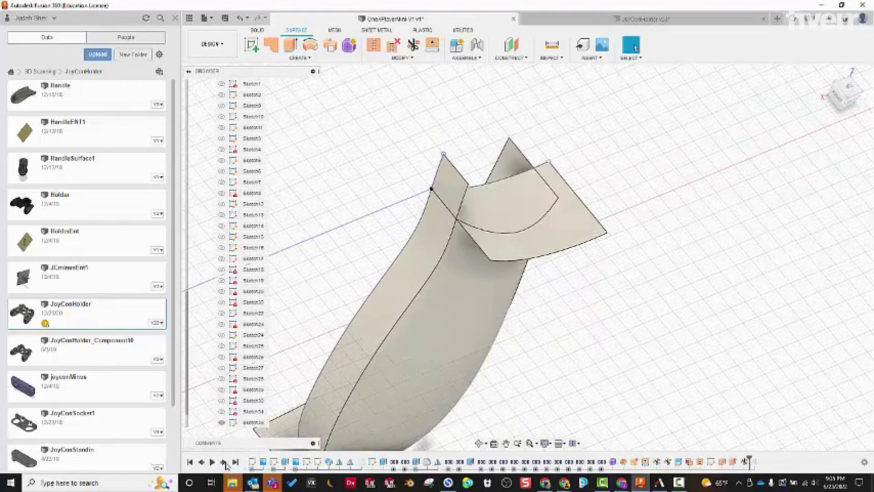
middle_click_drag(226, 464, 561, 243, "shift")
double_click(745, 461)
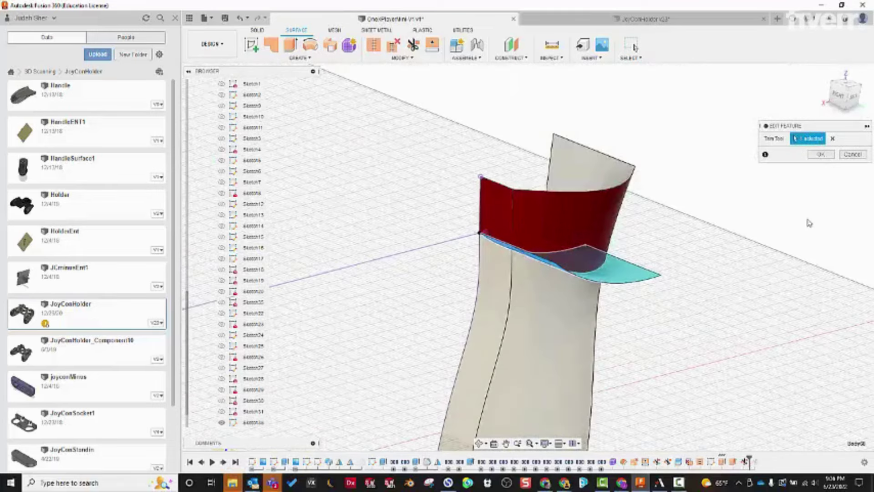
left_click(820, 154)
middle_click_drag(816, 160, 258, 455, "shift")
left_click(225, 462)
middle_click_drag(455, 387, 390, 248, "shift")
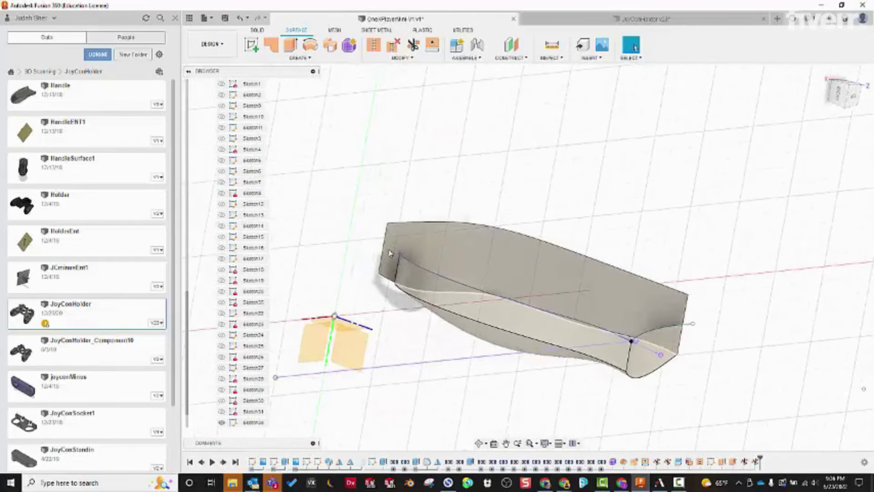
Step: Trim away the part of the grip's outer wall that extends past the XZ plane, using that plane as the trim tool
middle_click_drag(516, 264, 508, 181, "shift")
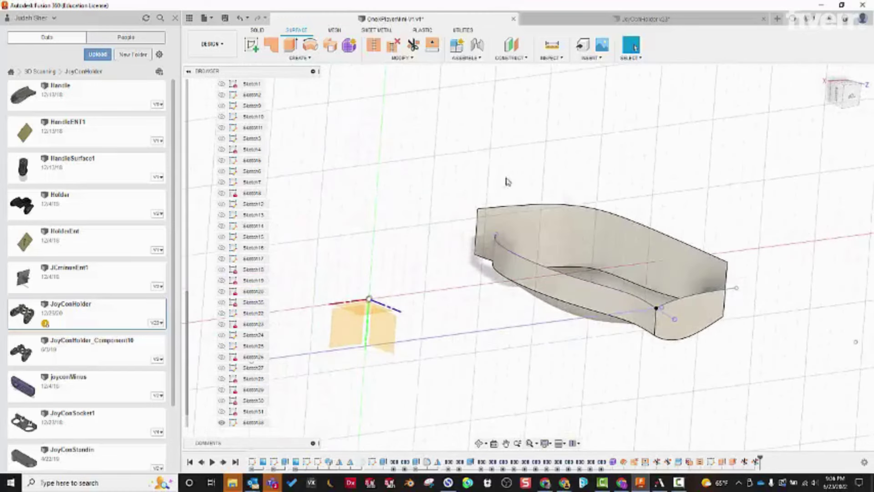
left_click(413, 45)
middle_click_drag(412, 50, 393, 173, "shift")
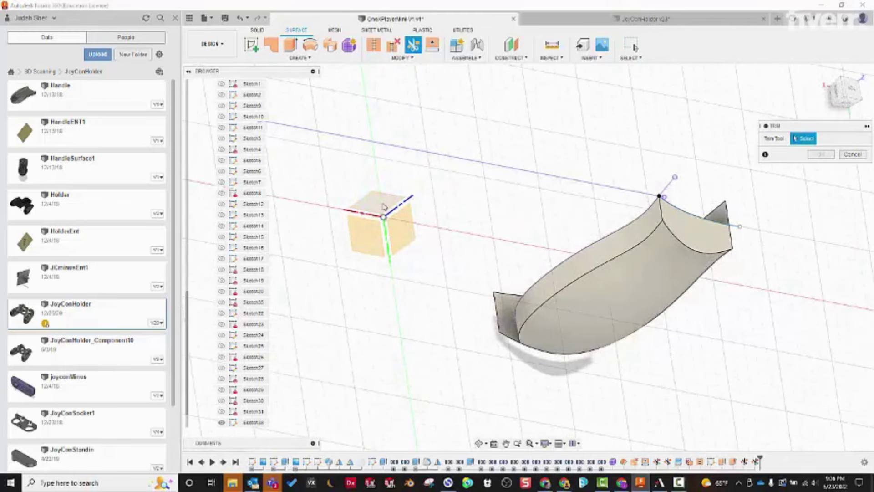
left_click(384, 206)
middle_click_drag(488, 196, 663, 212, "shift")
left_click(688, 256)
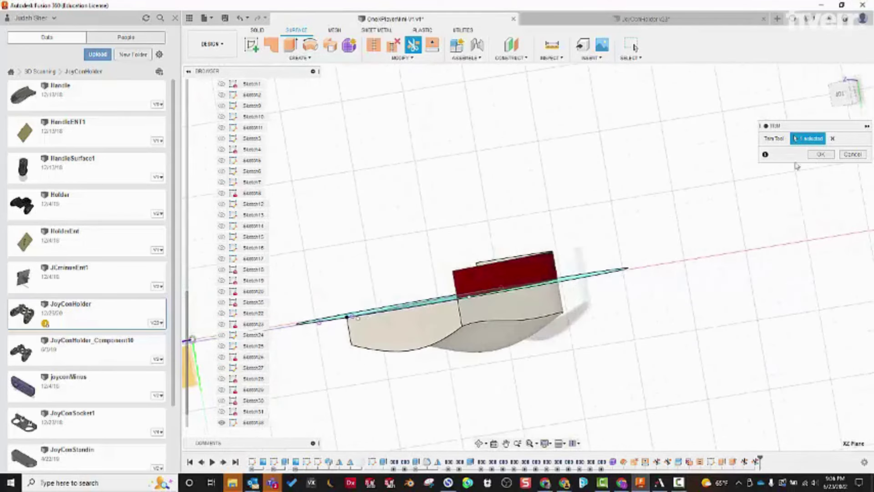
left_click(820, 154)
middle_click_drag(790, 162, 395, 108, "shift")
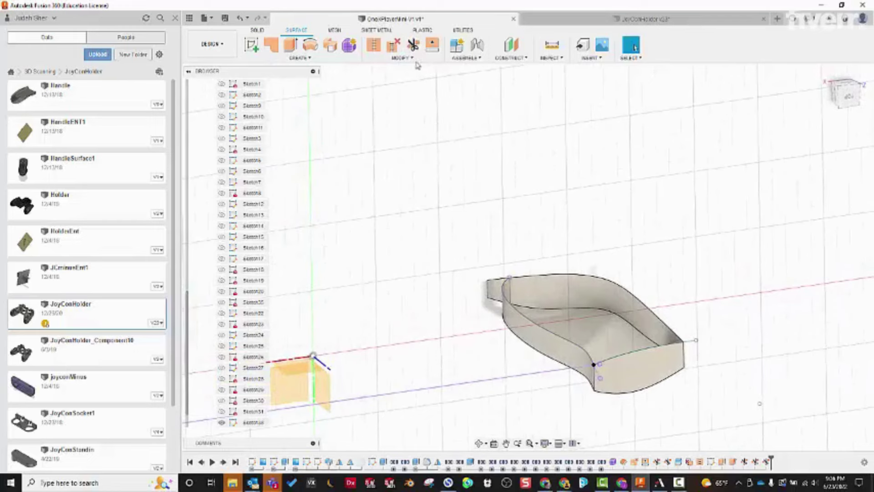
Step: Trim away the overhanging tab that extends past the side strip at the grip's lower end
left_click(413, 44)
middle_click_drag(454, 121, 771, 192, "shift")
left_click(469, 354)
left_click(816, 156)
middle_click_drag(809, 156, 380, 220, "shift")
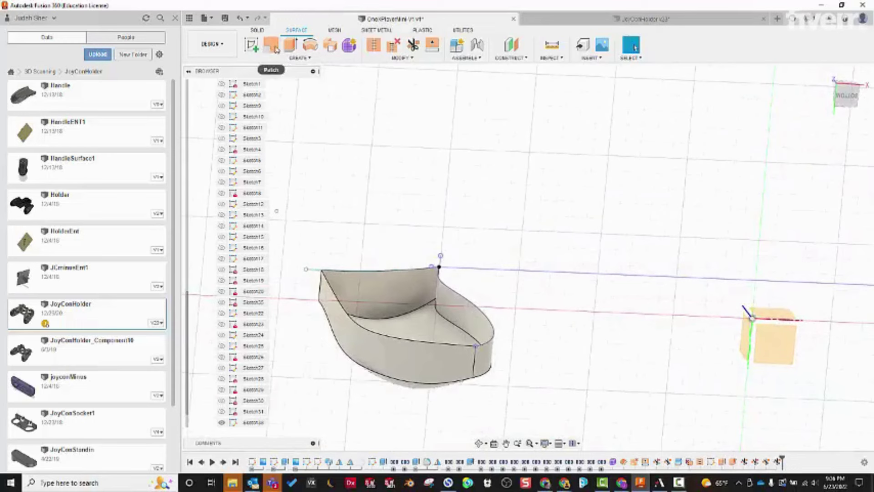
Step: Stitch the main grip surface, the arc end cap and the side strip into one new body
scroll(216, 260, "up", 1)
scroll(216, 260, "up", 5)
left_click(202, 140)
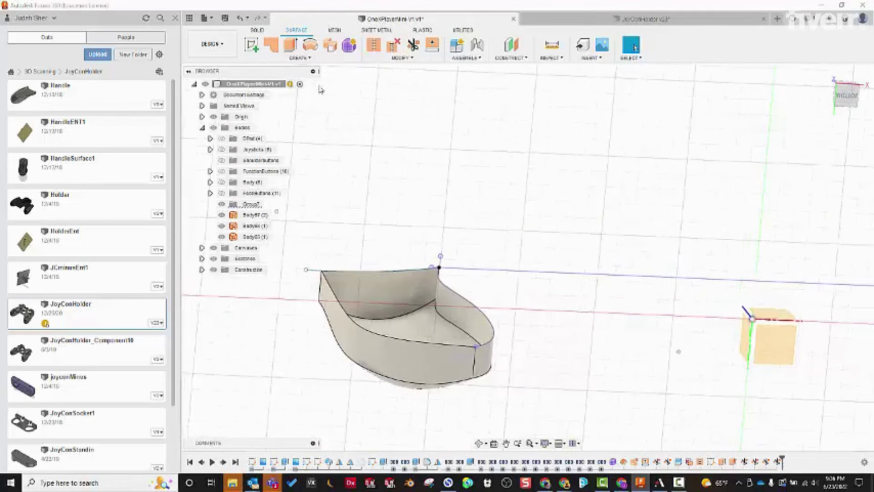
left_click(371, 47)
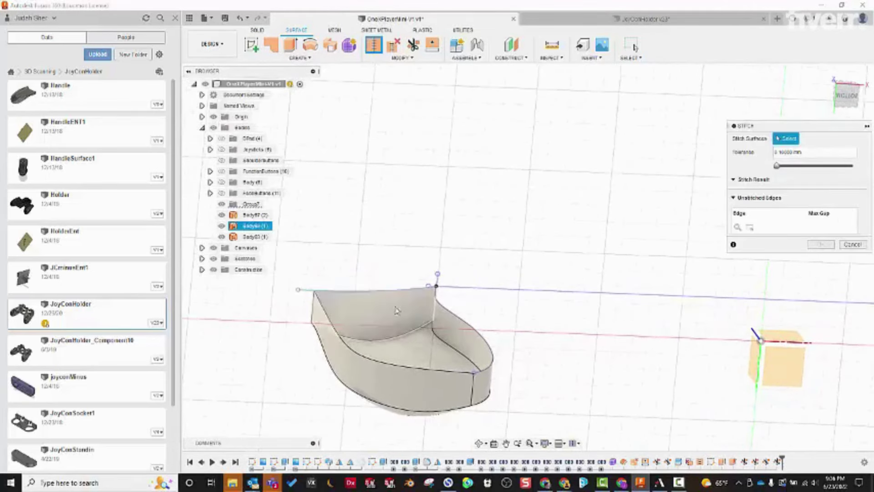
left_click(405, 349)
left_click(404, 323)
left_click(445, 322)
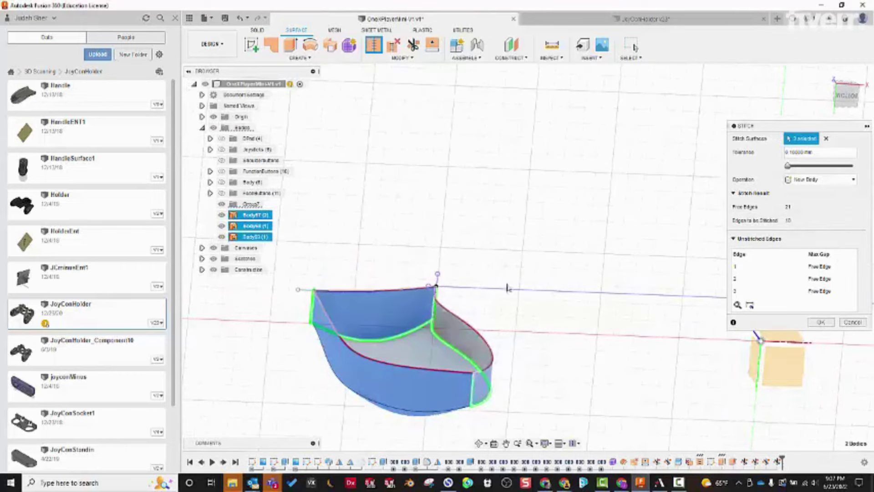
middle_click_drag(528, 271, 738, 329, "shift")
left_click(820, 322)
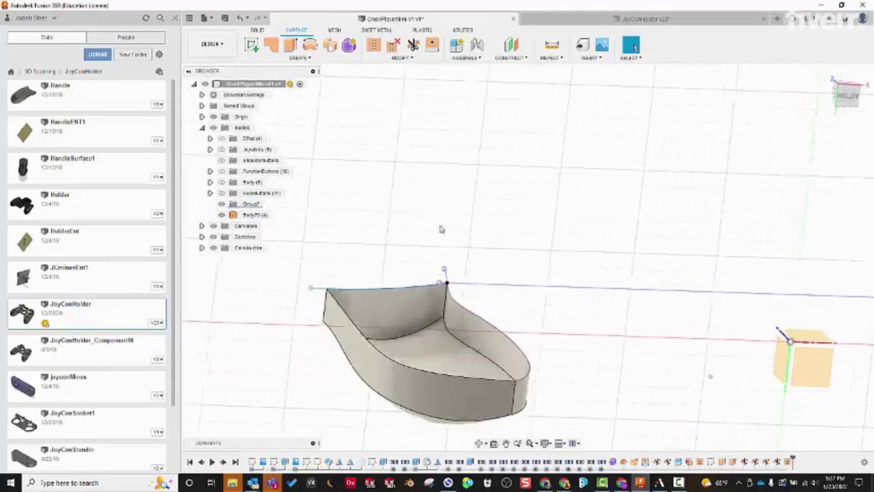
Step: Hide the sketches and patch the open flat side of the grip along its boundary edges as a new body
left_click(273, 46)
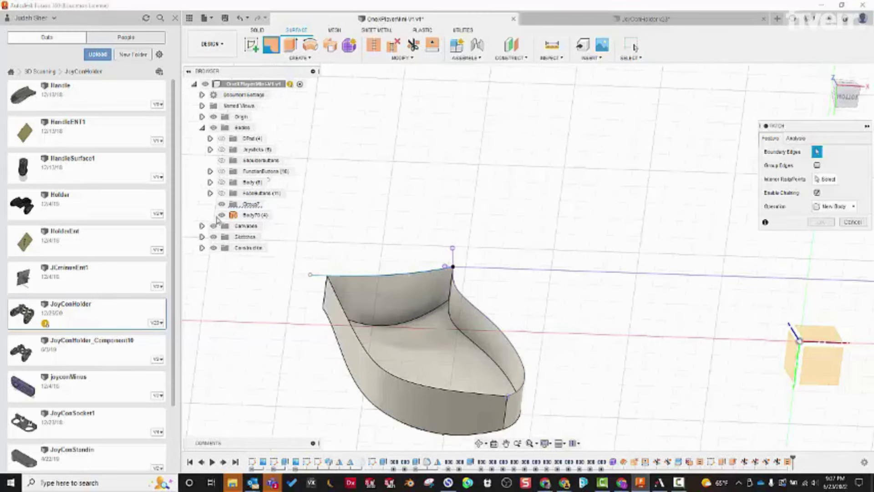
left_click(213, 237)
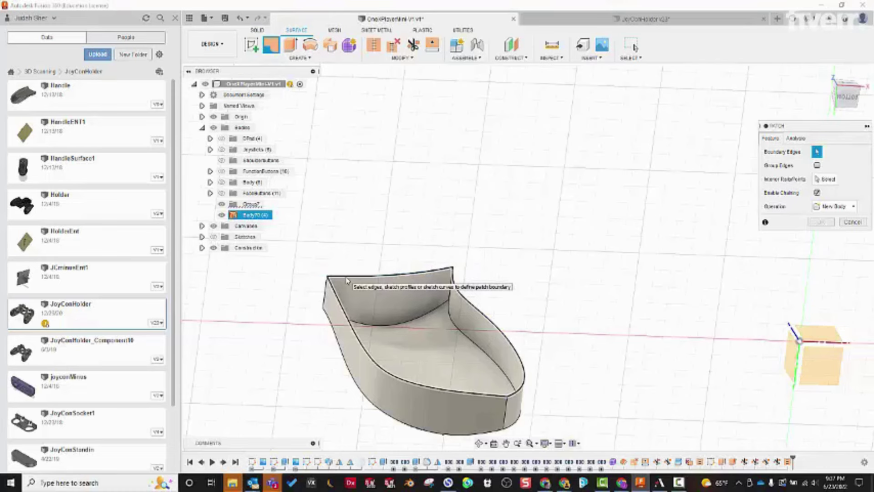
left_click(346, 278)
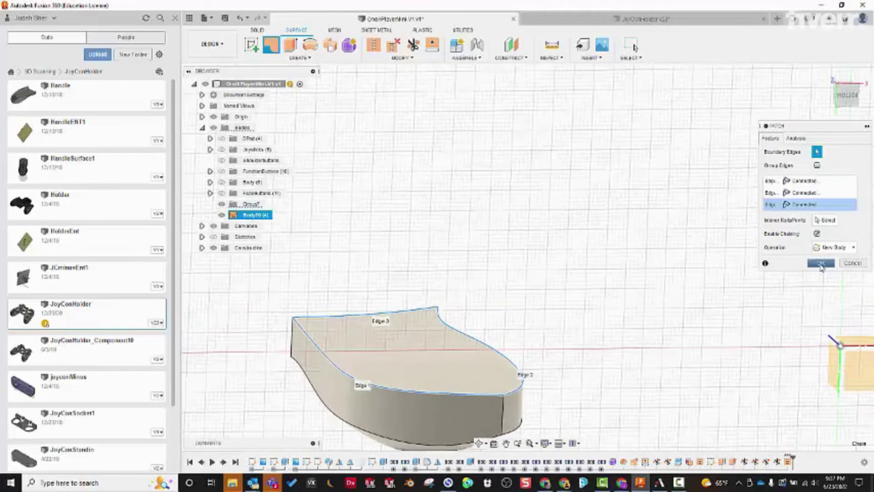
left_click(820, 264)
Step: Stitch the patch and the grip surface body together into a closed solid
left_click(374, 46)
left_click(406, 327)
left_click(426, 404)
middle_click_drag(484, 391, 363, 221, "shift")
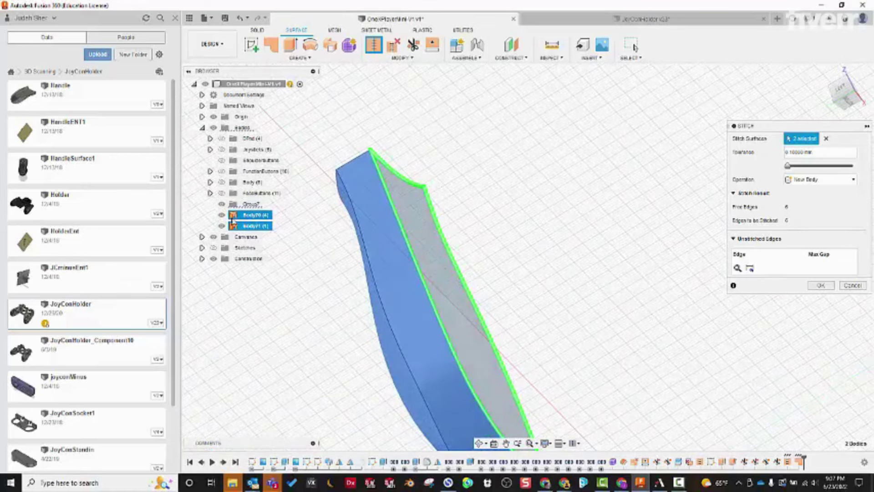
left_click(820, 285)
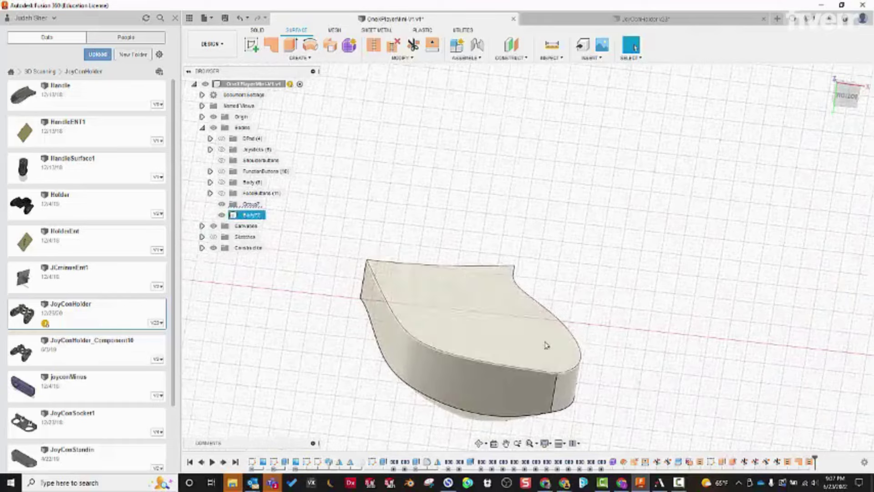
Step: Show the console's Body group and examine how the grip sits against the rear corner of the housing
middle_click_drag(540, 301, 473, 272, "shift")
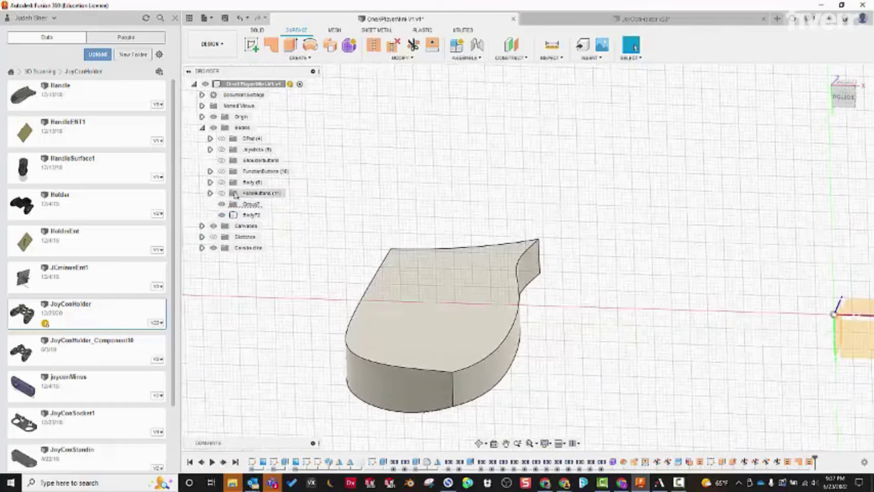
left_click(222, 182)
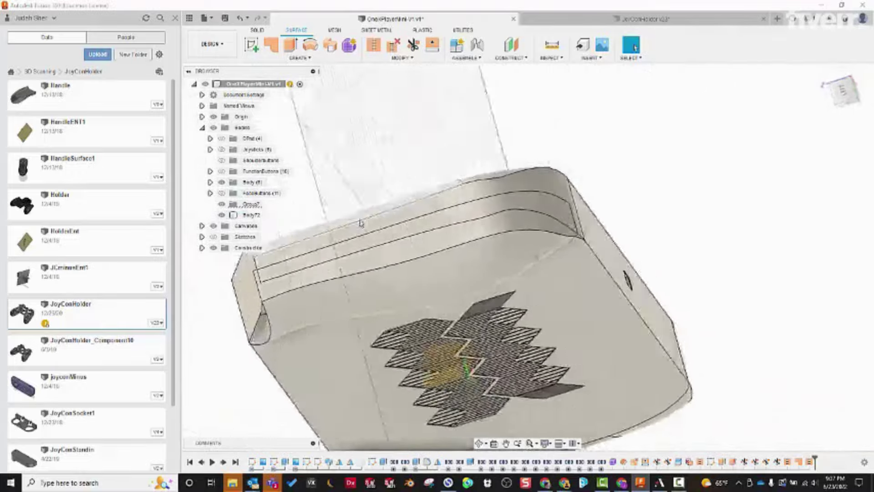
middle_click_drag(387, 221, 407, 222, "shift")
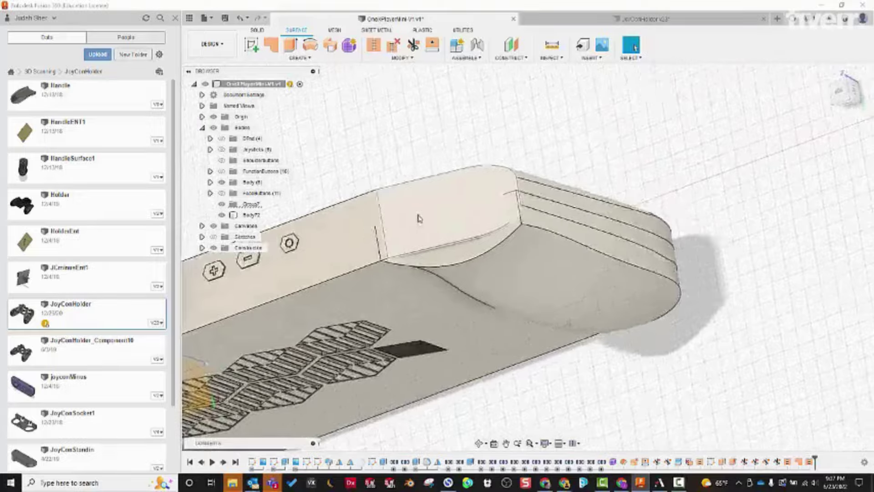
middle_click_drag(464, 194, 465, 194, "shift")
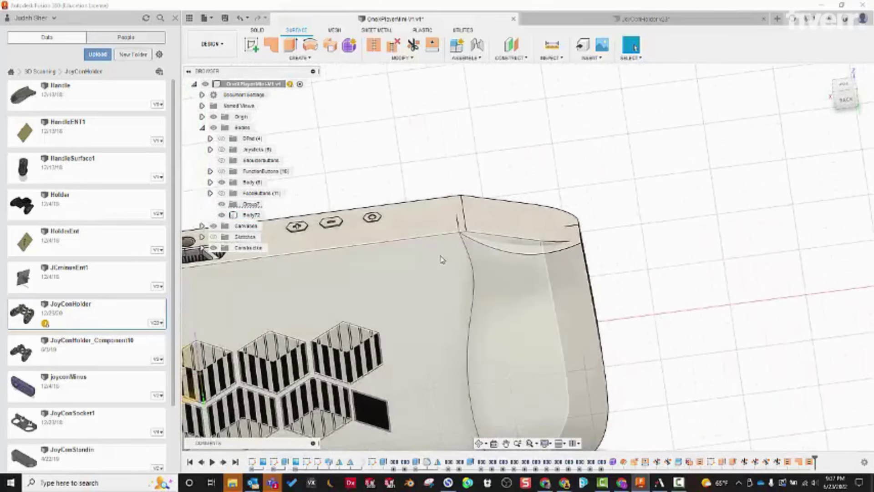
mouse_move(521, 272)
middle_mouse_down("shift")
mouse_move(534, 300)
mouse_move(510, 263)
middle_mouse_up("shift")
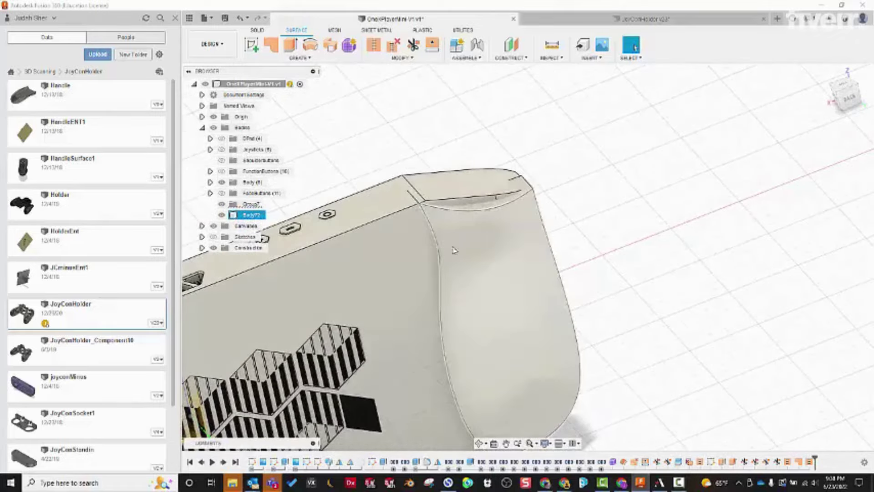
Step: Hide the console's Body group to isolate the grip solid
middle_click_drag(503, 344, 457, 206, "shift")
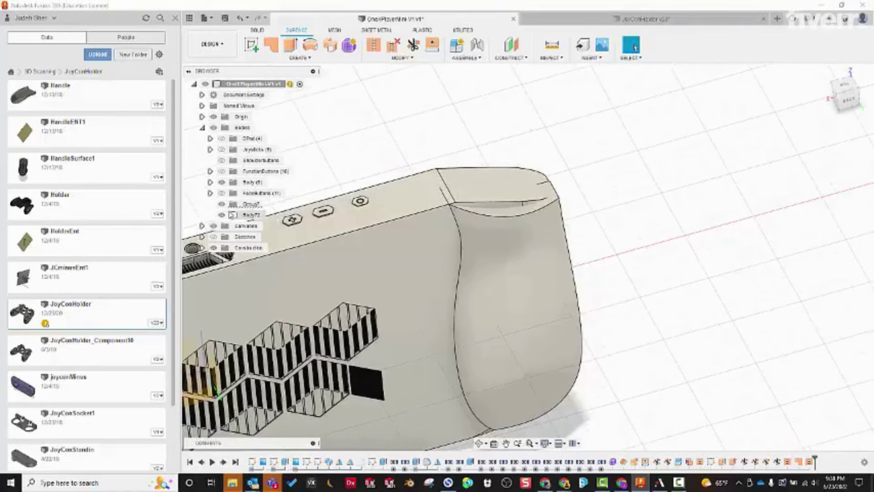
left_click(221, 214)
left_click(222, 214)
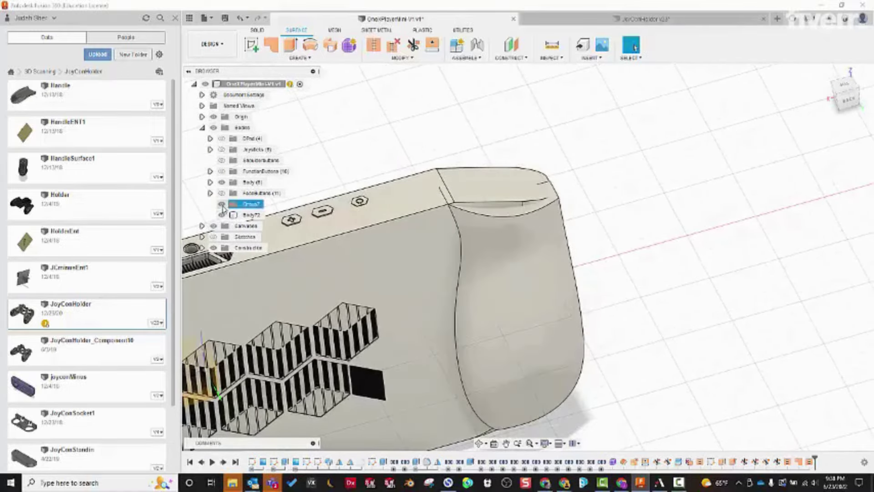
left_click(222, 182)
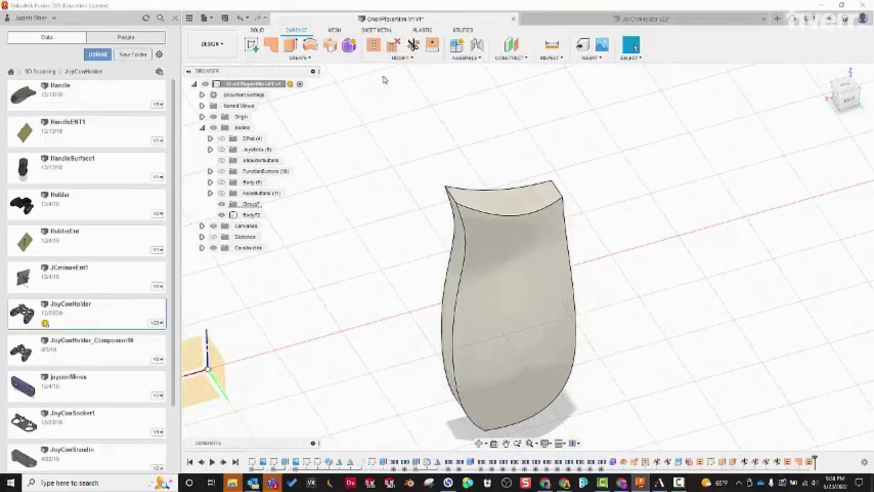
Step: Split the console's MainBody using the inner side face of the grip solid as the splitting tool
left_click(257, 30)
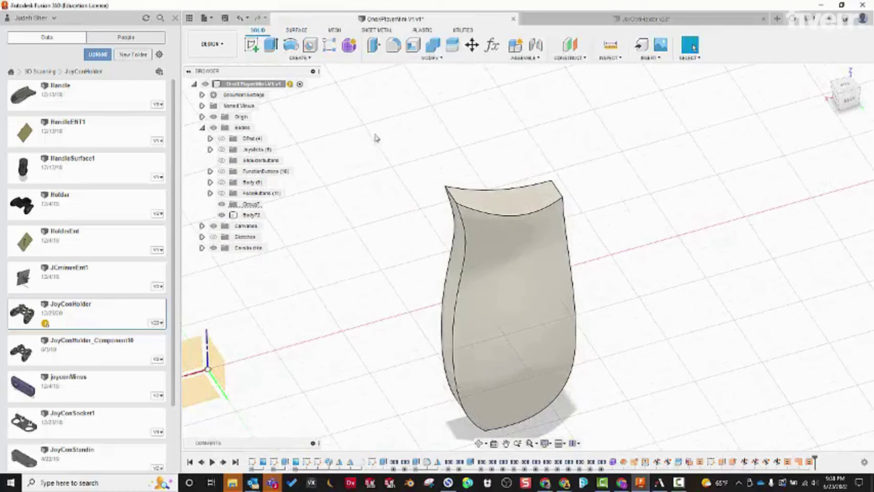
left_click(452, 45)
middle_click_drag(418, 111, 415, 186, "shift")
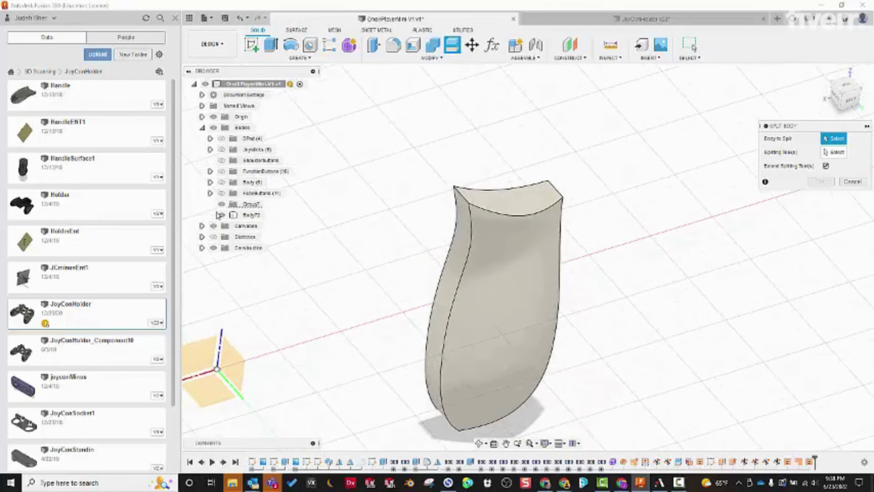
left_click(221, 182)
left_click(412, 253)
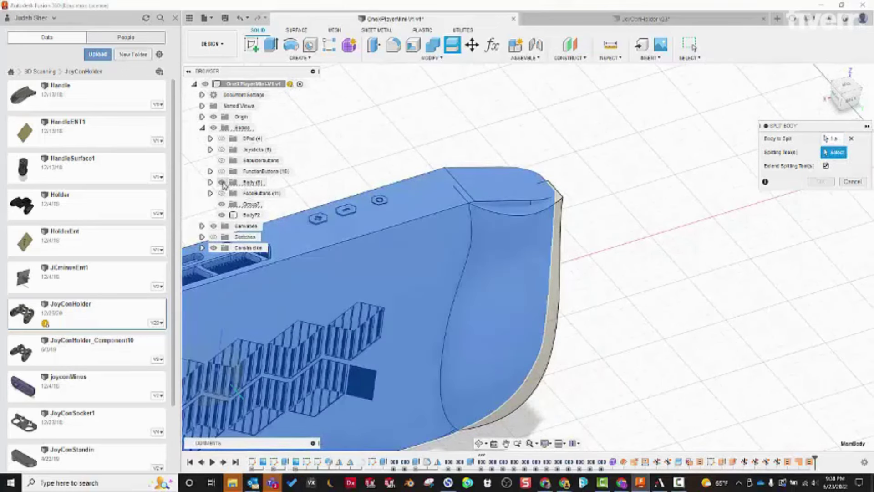
left_click(223, 184)
left_click(472, 235)
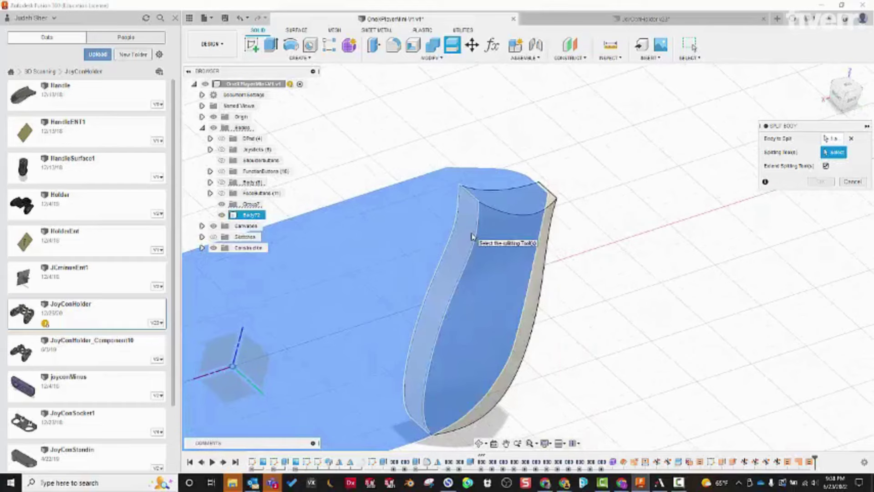
left_click(472, 236)
scroll(524, 208, "down", 5)
middle_click_drag(524, 208, 427, 244, "shift")
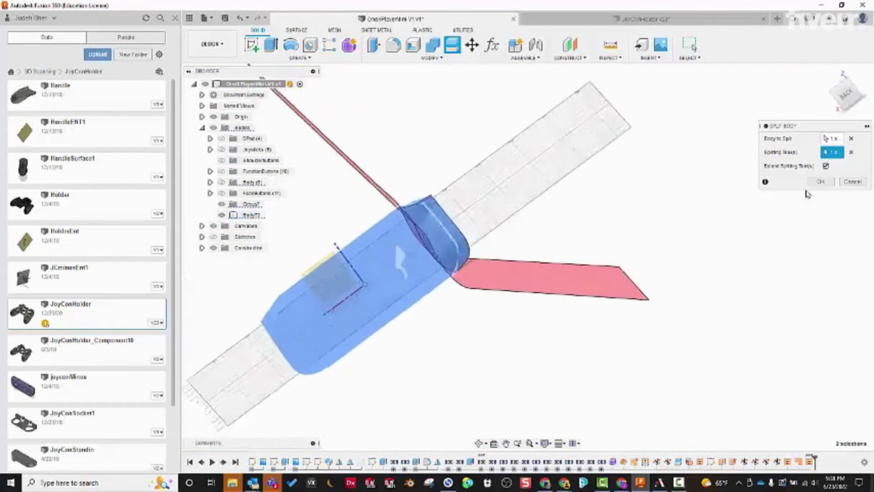
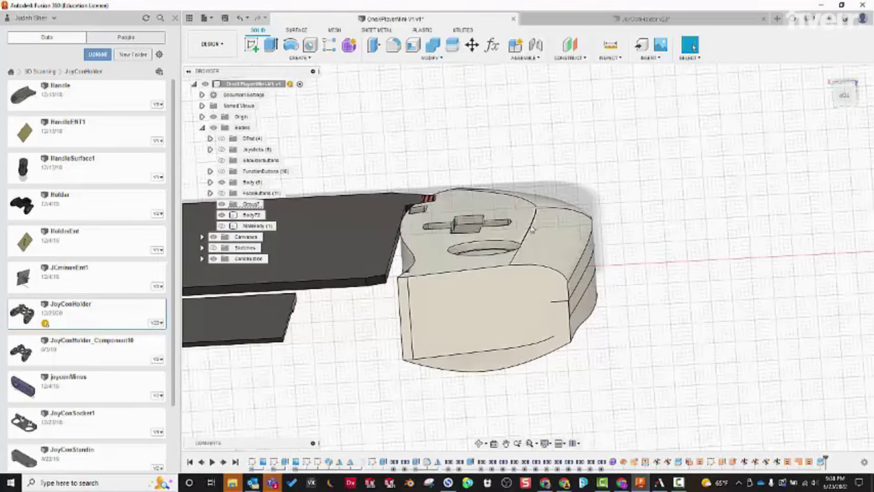
Step: Examine the grip against the split housing end, and hide the grip body Body72
middle_click_drag(602, 298, 478, 327, "shift")
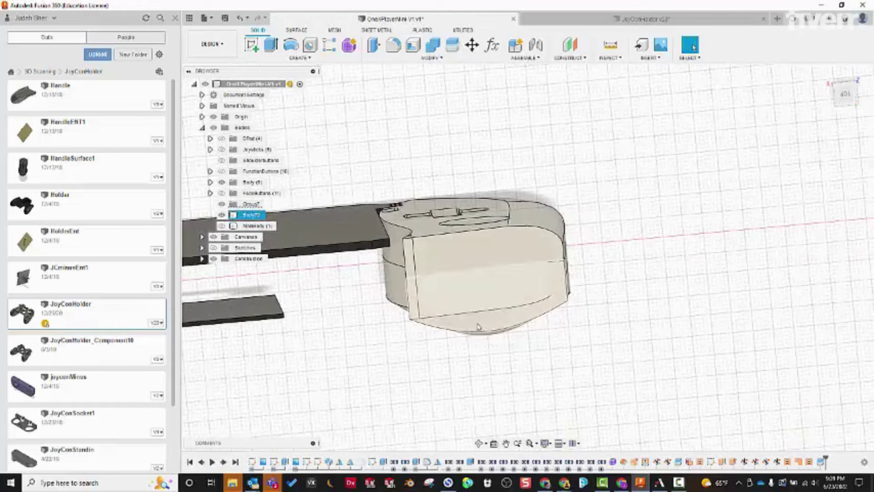
left_click(478, 326)
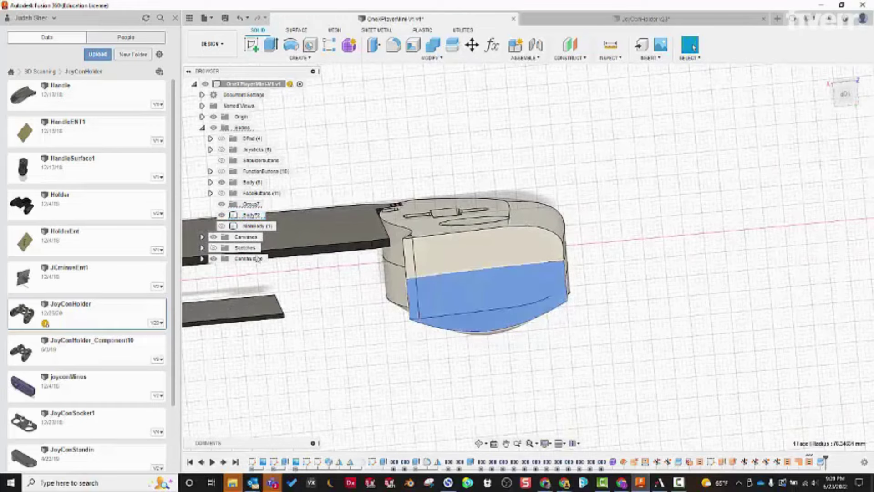
left_click(221, 214)
middle_click_drag(478, 405, 460, 359, "shift")
middle_click_drag(356, 239, 306, 313, "shift")
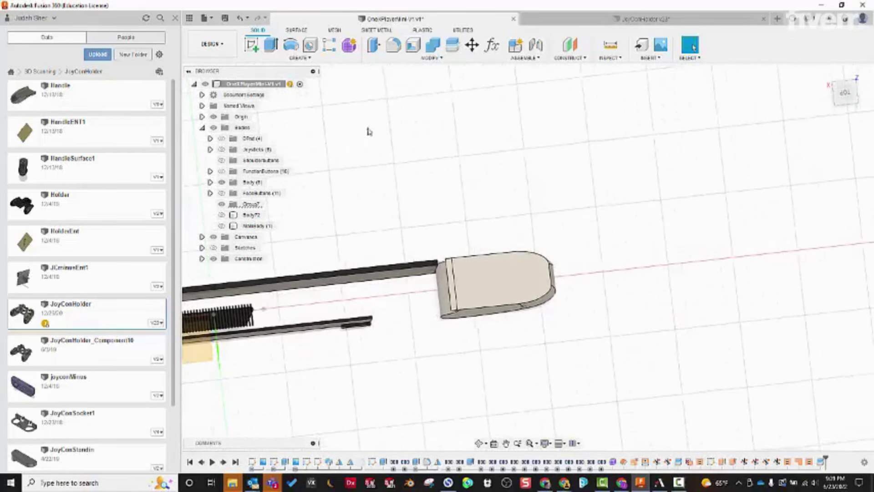
Step: Split the housing's end piece with the origin plane that runs lengthwise through the console
left_click(451, 44)
middle_click_drag(433, 117, 402, 252, "shift")
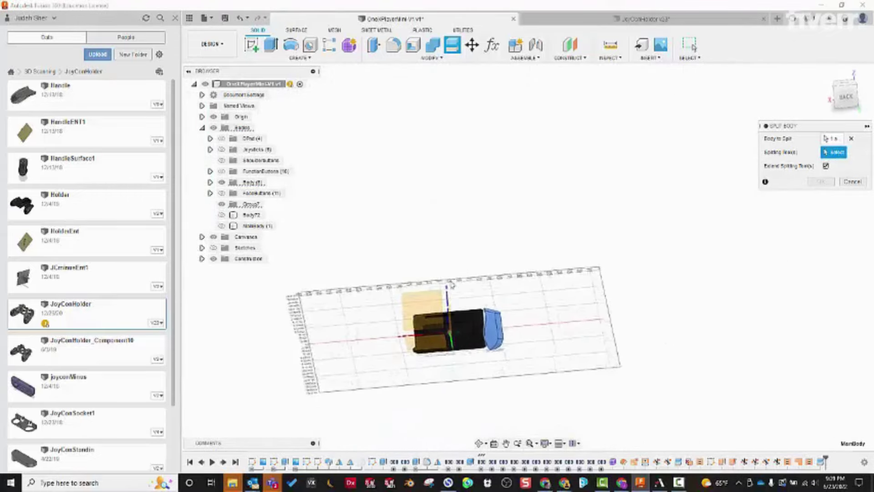
scroll(426, 304, "down", 3)
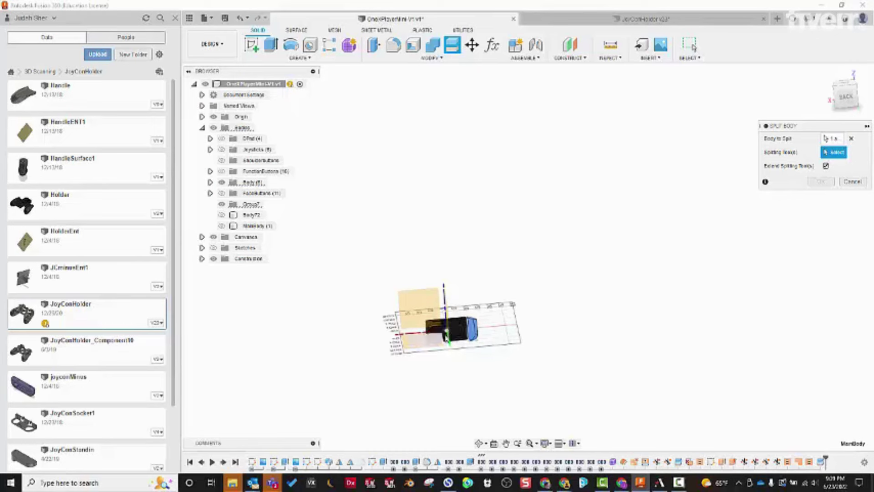
left_click(426, 309)
scroll(428, 314, "up", 5)
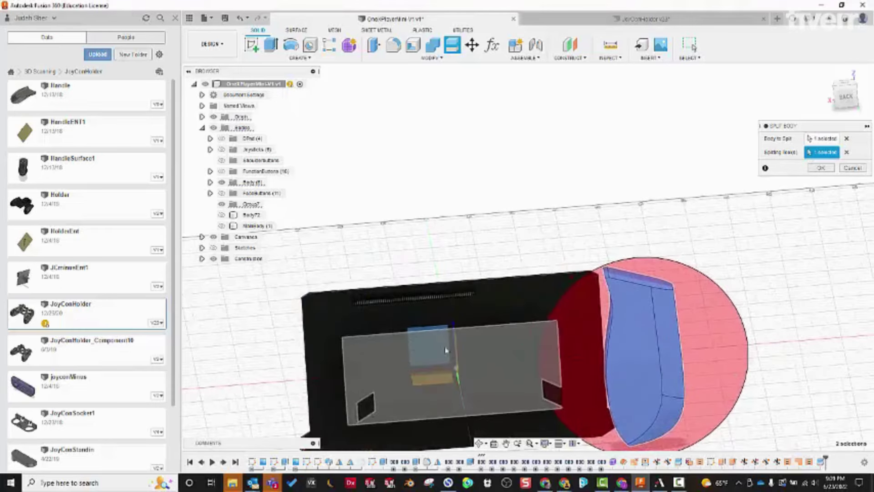
middle_click_drag(549, 213, 586, 339, "shift")
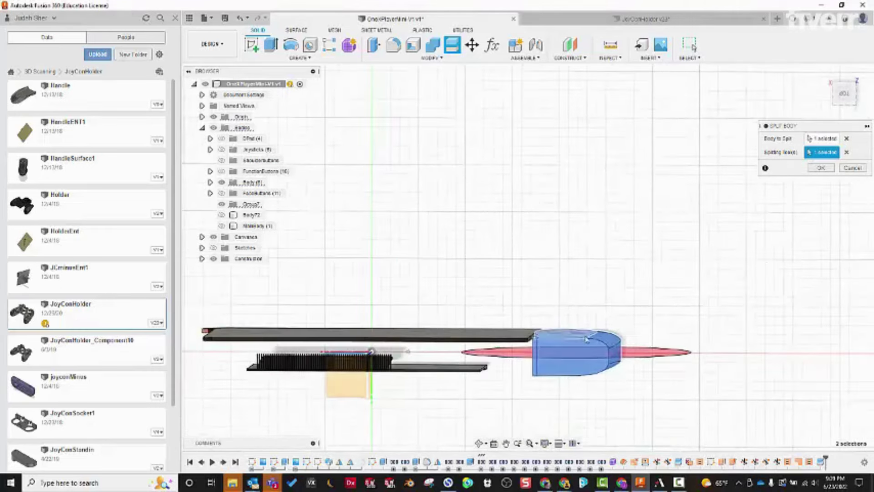
left_click(820, 169)
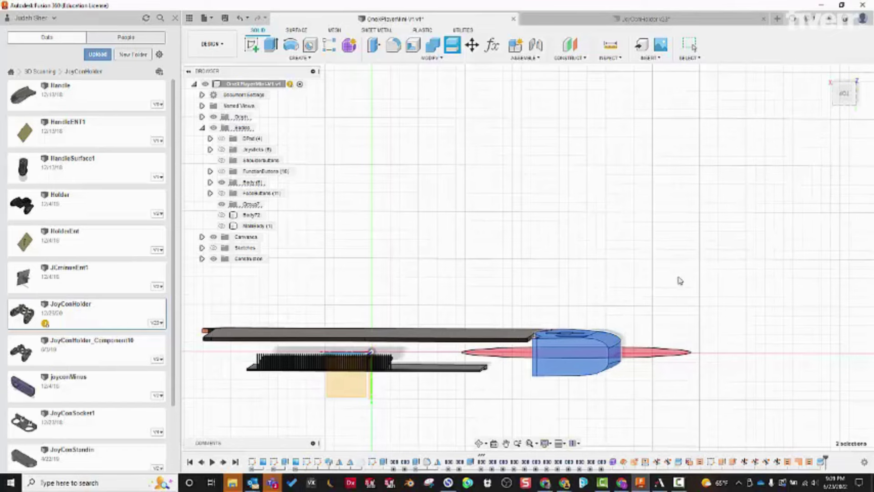
Step: Show MainBody (1) together with the grip and examine how they meet at the housing's top corner
scroll(654, 308, "up", 3)
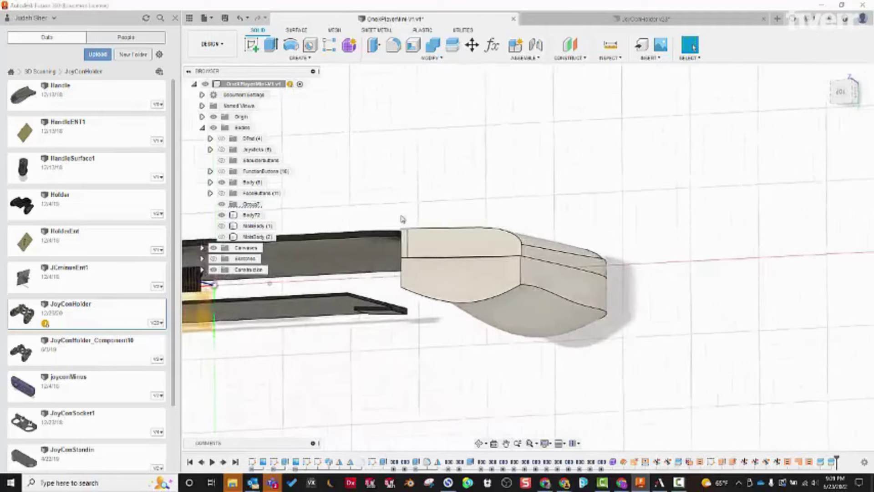
middle_click_drag(472, 221, 376, 226, "shift")
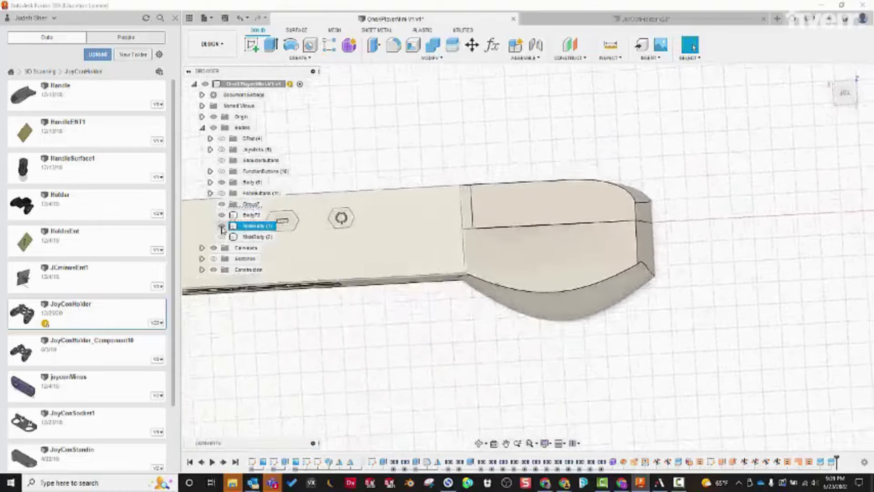
middle_click_drag(242, 228, 475, 270, "shift")
scroll(568, 361, "up", 2)
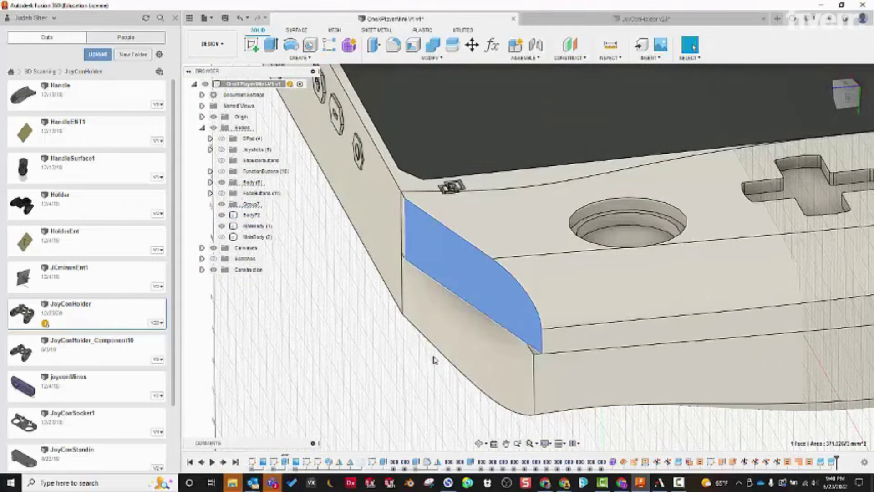
middle_click_drag(436, 352, 413, 392, "shift")
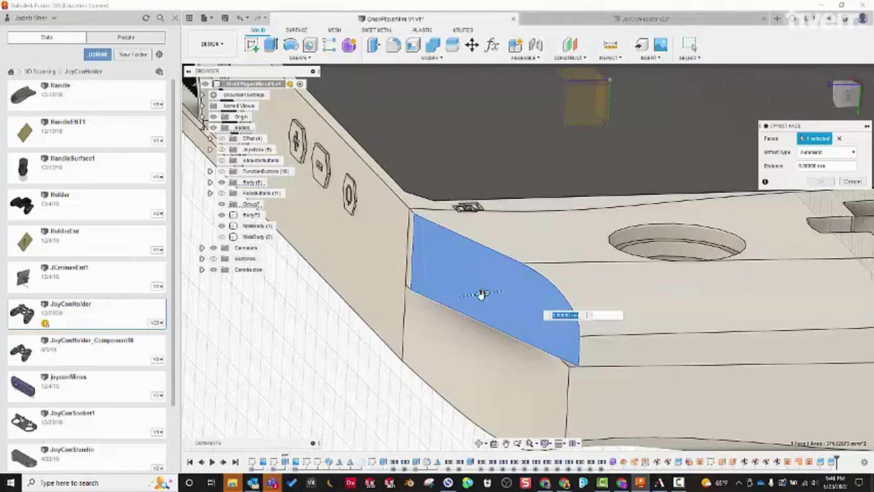
left_click_drag(481, 294, 466, 296)
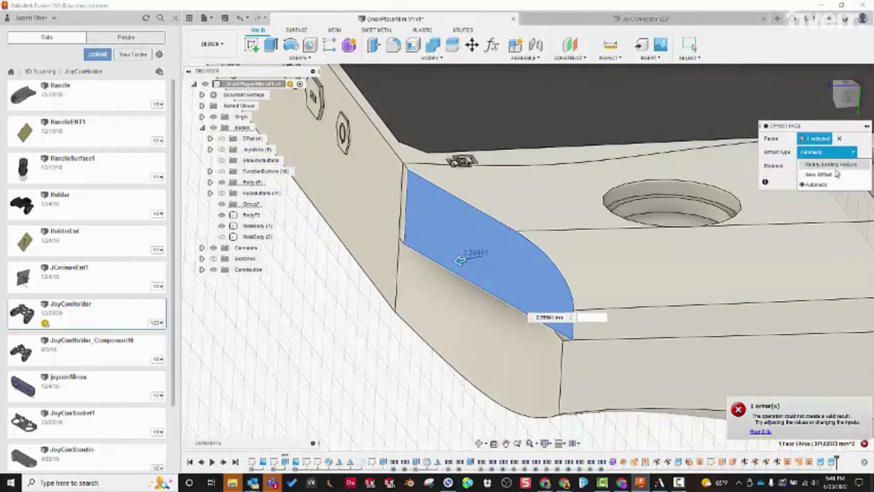
left_click(833, 175)
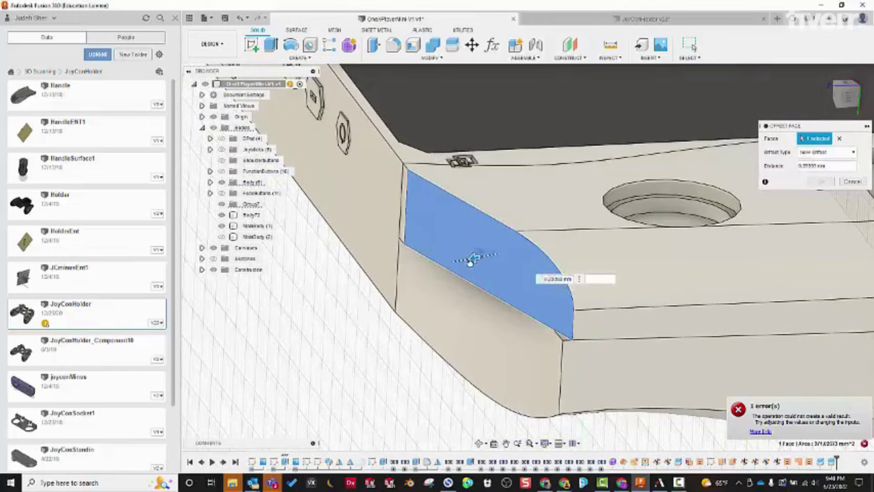
left_click_drag(451, 270, 448, 267)
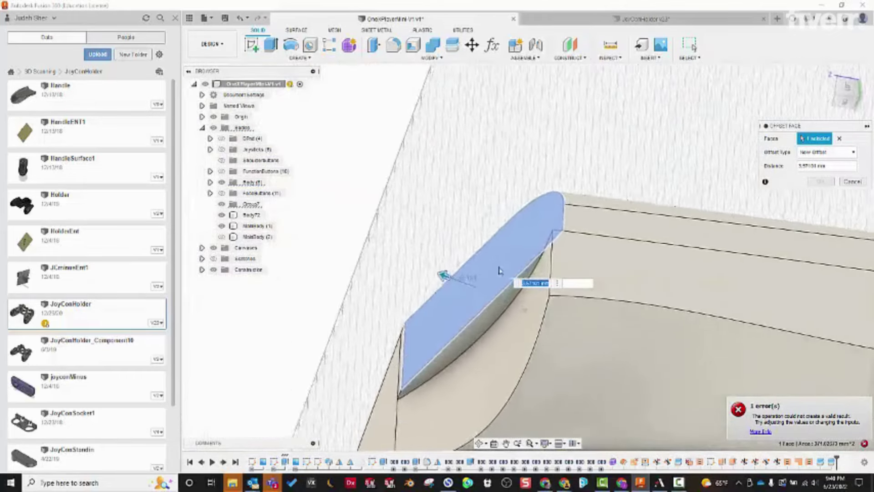
middle_click_drag(499, 270, 483, 283, "shift")
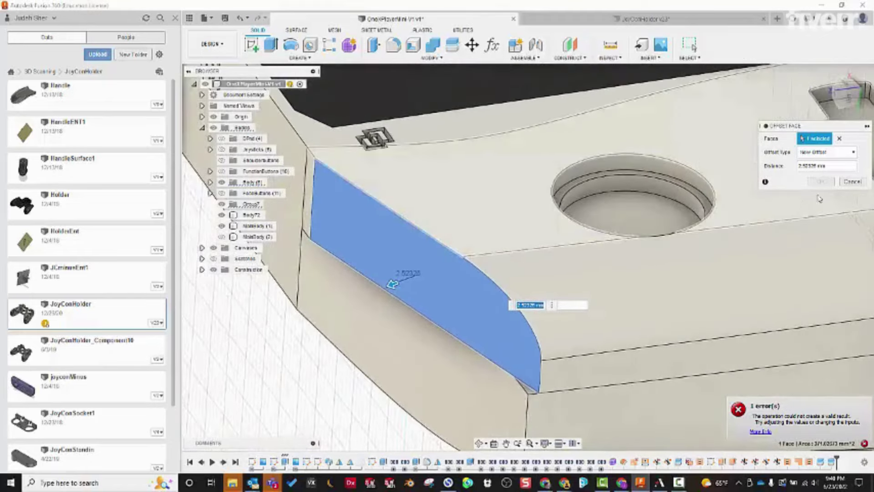
left_click(852, 182)
Step: Delete the recessed face on the housing's top corner directly above the grip
middle_click_drag(847, 191, 542, 385, "shift")
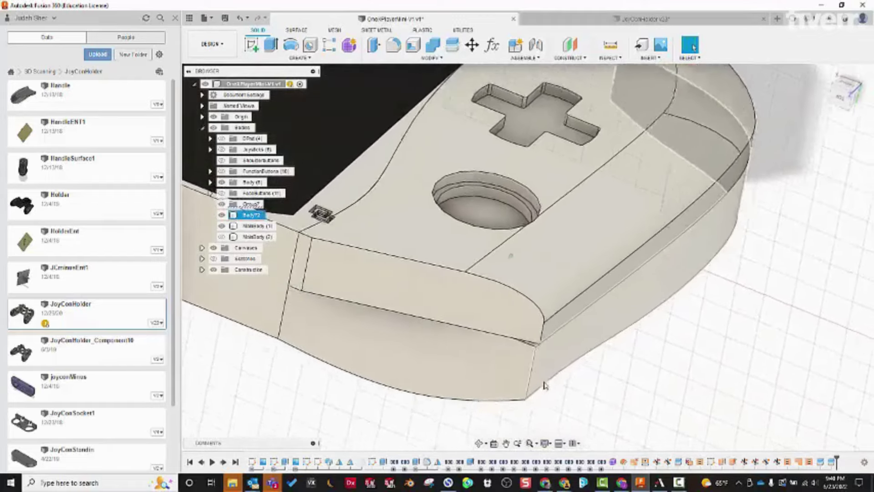
middle_click_drag(624, 358, 569, 224, "shift")
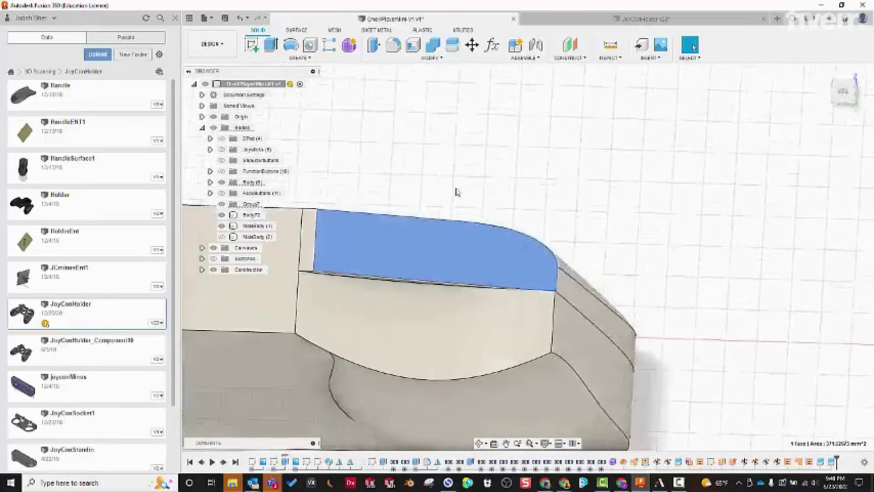
middle_click_drag(457, 192, 462, 197, "shift")
middle_click_drag(503, 275, 418, 287, "shift")
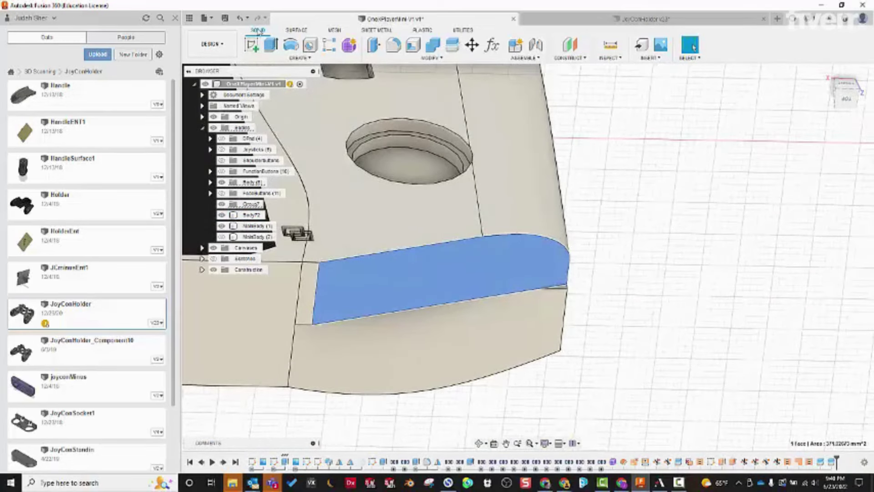
middle_click_drag(455, 280, 556, 240, "shift")
middle_click_drag(389, 308, 420, 301, "shift")
middle_click_drag(521, 270, 609, 169, "shift")
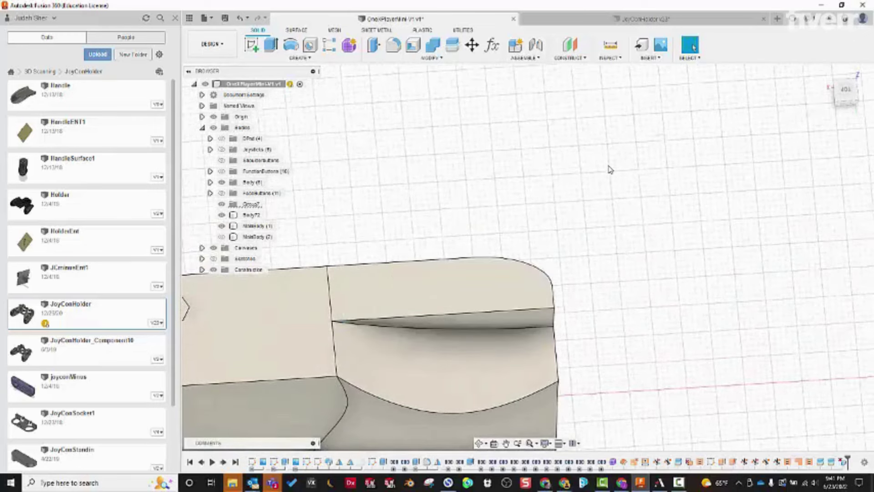
middle_click_drag(610, 169, 578, 289, "shift")
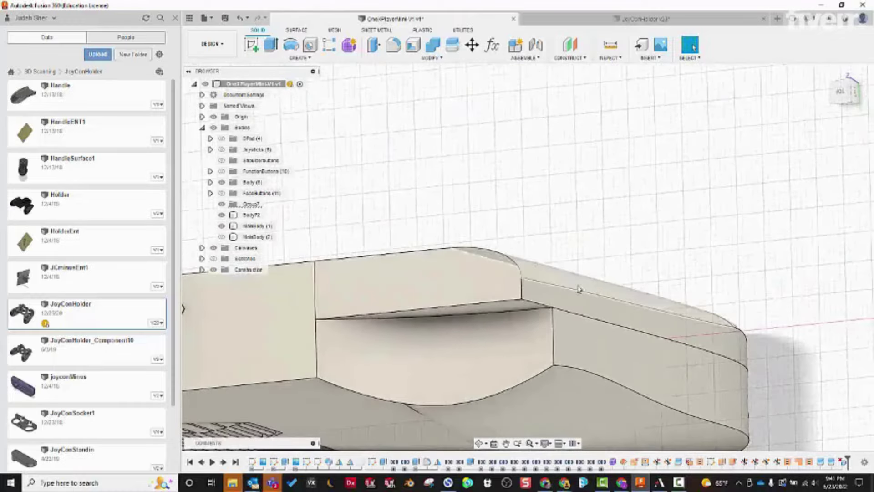
Step: Combine the end piece, MainBody (1) and the grip body Body72 into one body with the Join operation
middle_click_drag(638, 221, 438, 46, "shift")
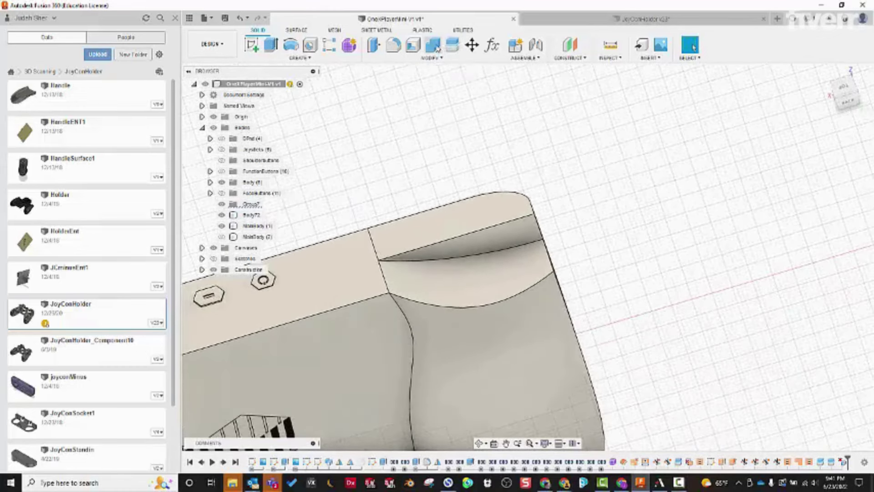
left_click(434, 45)
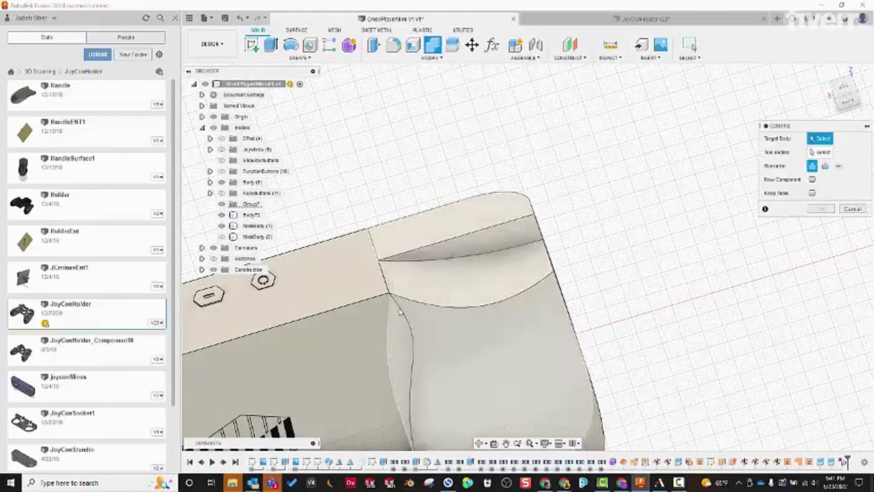
left_click(390, 328)
middle_click_drag(591, 208, 383, 368, "shift")
middle_click_drag(339, 394, 762, 201, "shift")
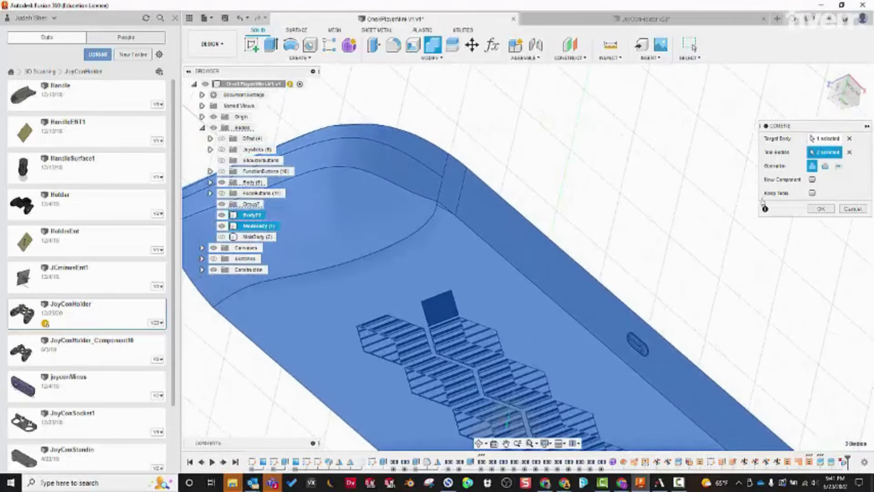
left_click(826, 212)
Step: Cut away the raised corner beside the grip by extruding the curved recessed face about 22 mm through the joined body
middle_click_drag(560, 228, 484, 272, "shift")
left_click(532, 299)
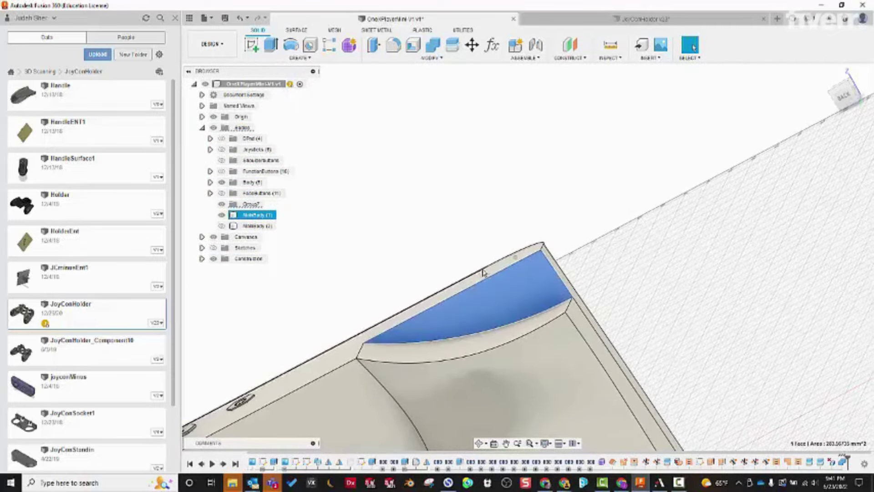
left_click(272, 50)
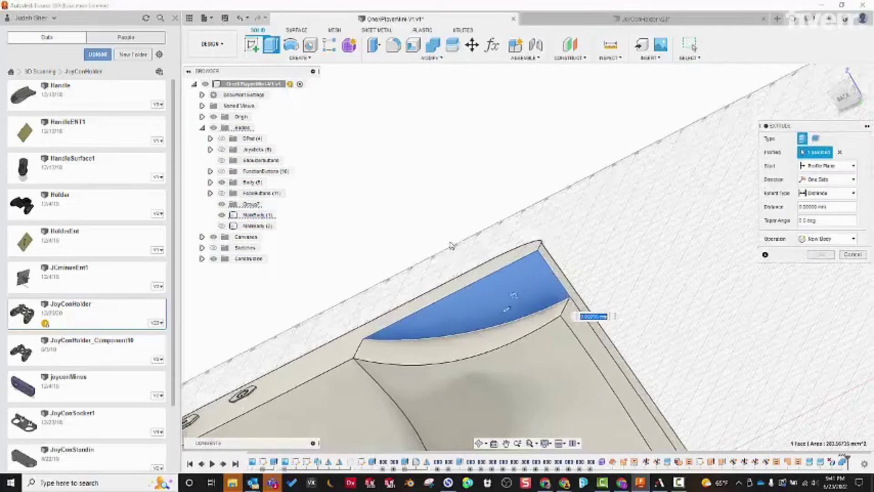
middle_click_drag(509, 305, 505, 280, "shift")
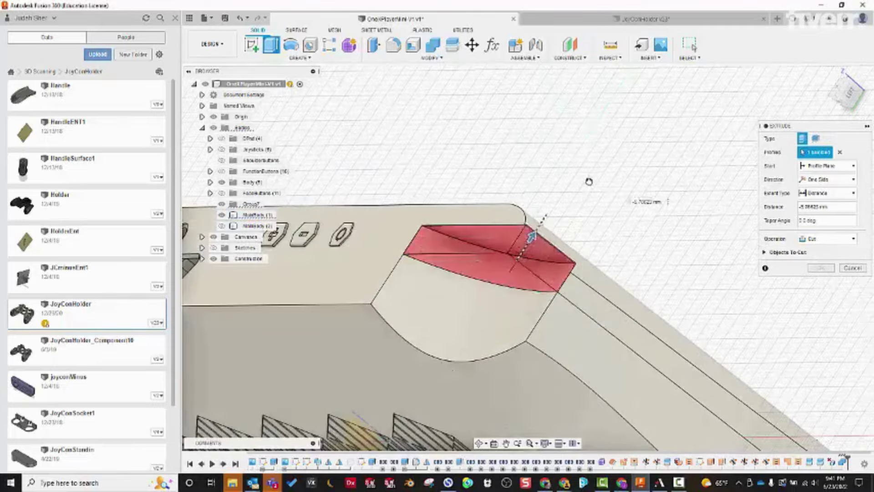
middle_click_drag(590, 178, 746, 259, "shift")
left_click(820, 267)
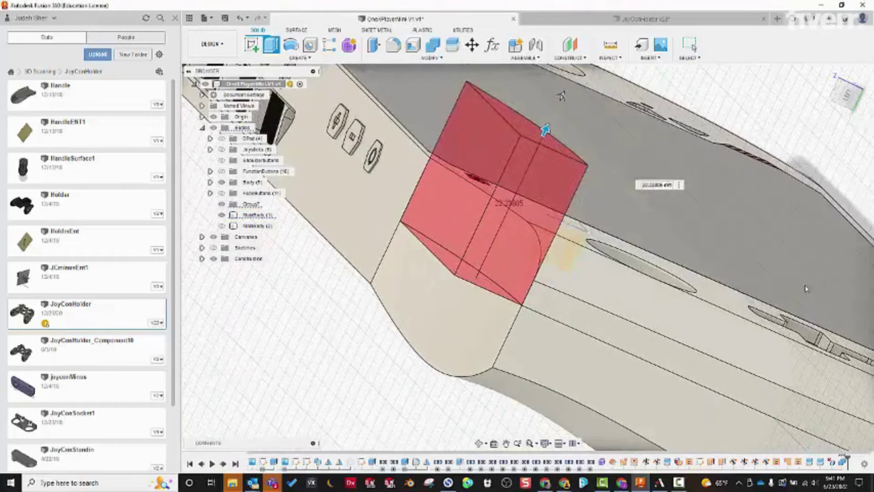
Step: Try to fillet the two edges running along the outer side of the merged grip with a constant radius and tangent chain
middle_click_drag(766, 318, 351, 92, "shift")
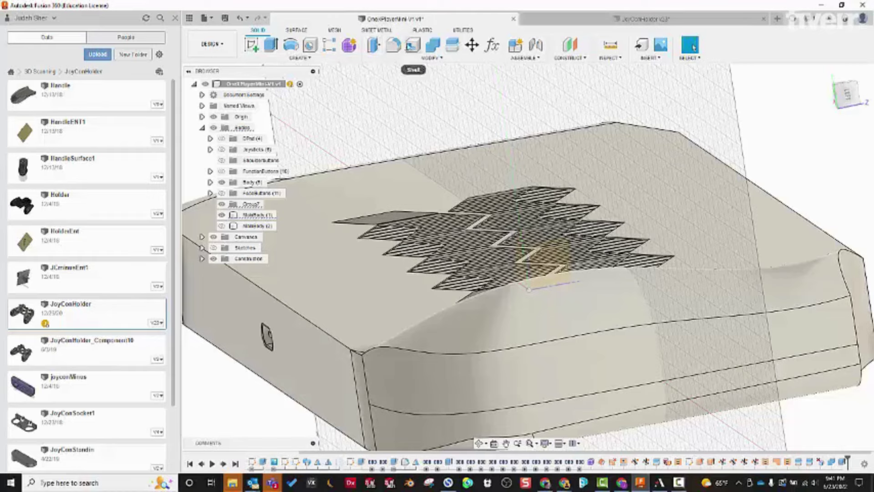
middle_click_drag(494, 235, 563, 281, "shift")
left_click(600, 288)
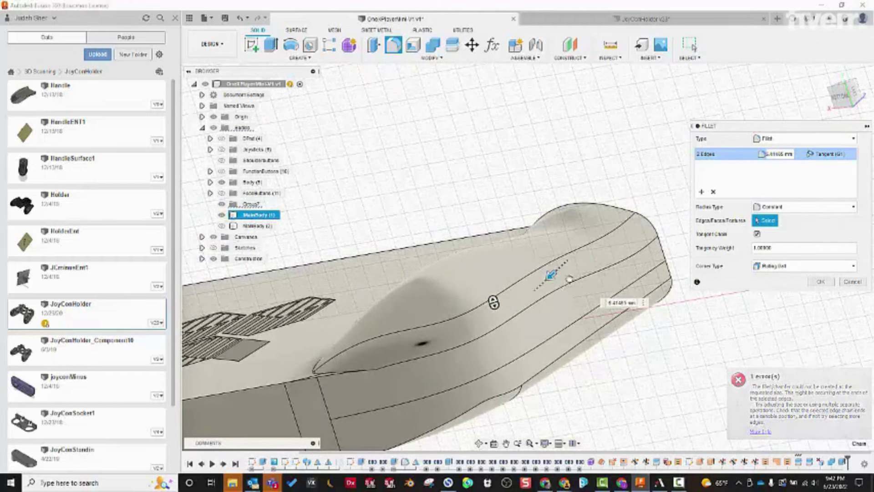
Step: Examine the ends of the fillet edges and the grip's profile from the rear, end and top of the housing
middle_click_drag(493, 303, 421, 234, "shift")
scroll(469, 241, "up", 5)
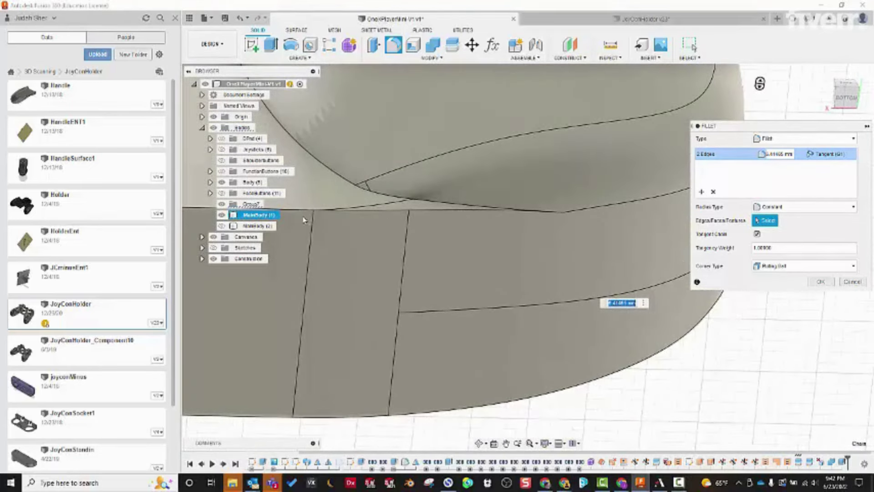
middle_click_drag(303, 220, 460, 283, "shift")
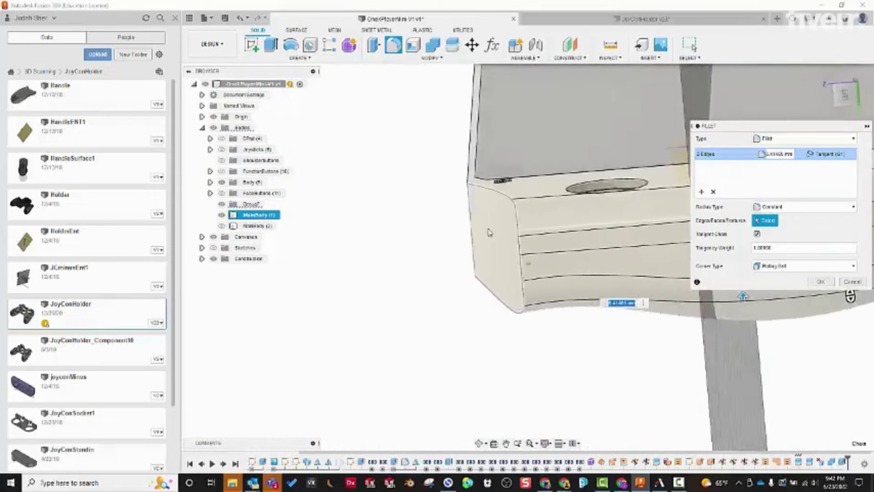
middle_click_drag(489, 228, 495, 225, "shift")
middle_click_drag(437, 175, 540, 270, "shift")
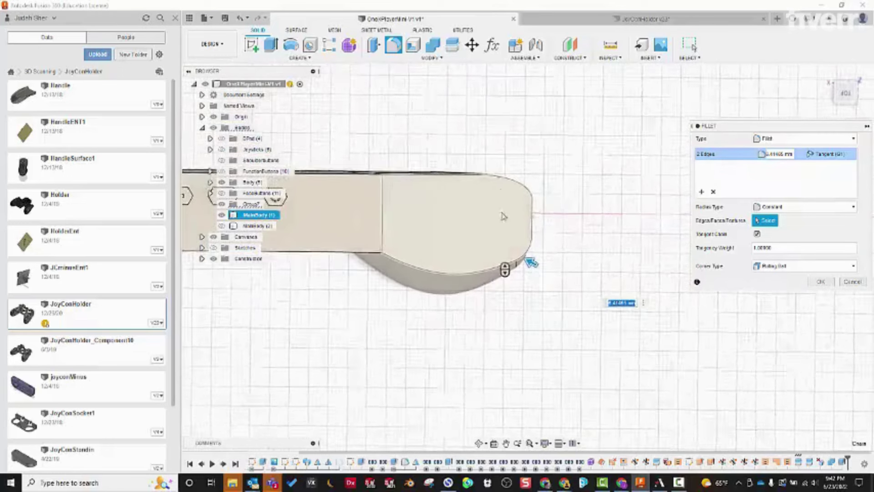
middle_click_drag(497, 228, 470, 224, "shift")
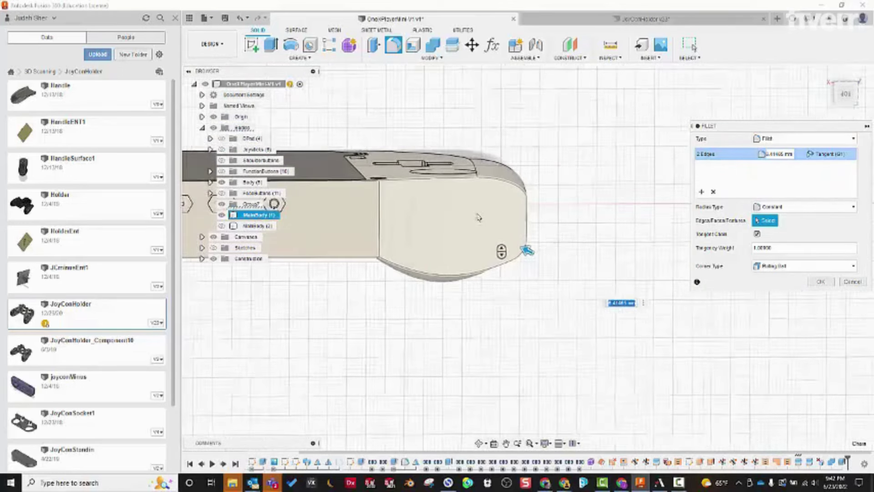
middle_click_drag(478, 208, 485, 219, "shift")
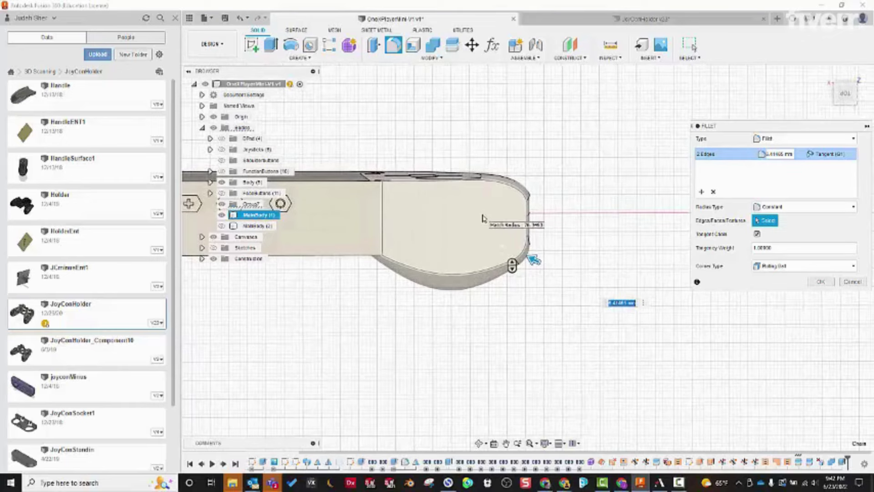
scroll(482, 219, "up", 3)
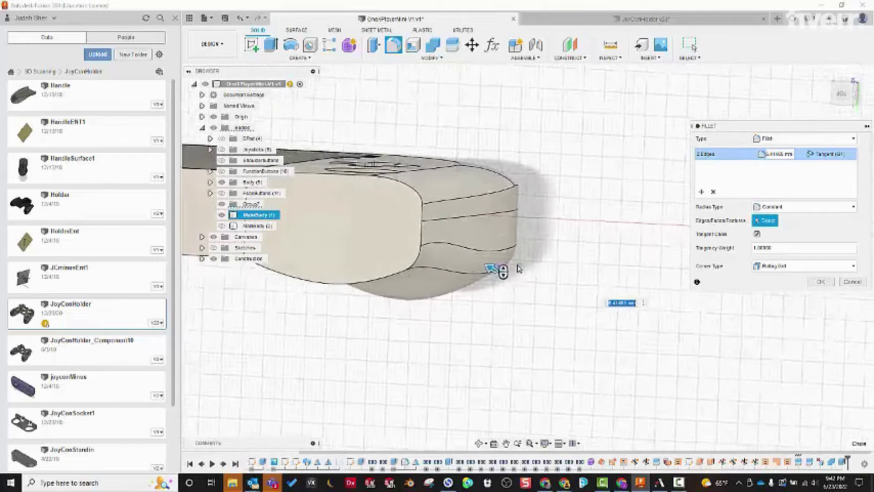
middle_click_drag(524, 323, 464, 314, "shift")
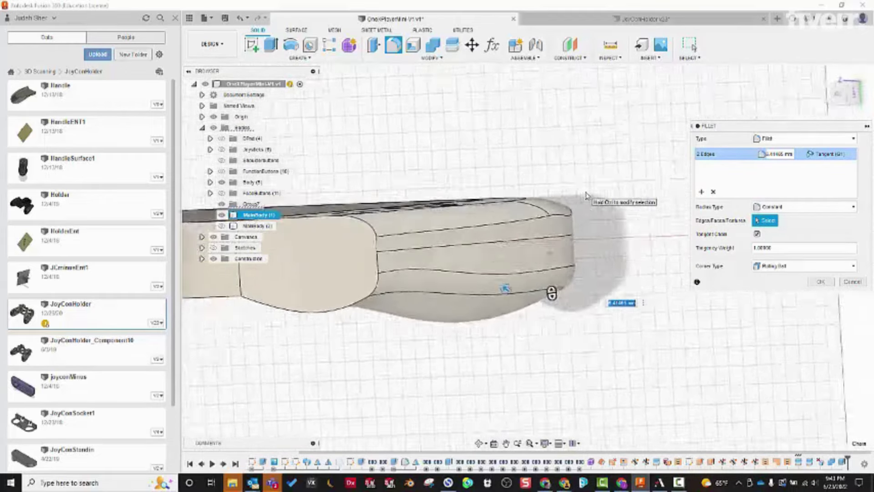
middle_click_drag(585, 196, 617, 198, "shift")
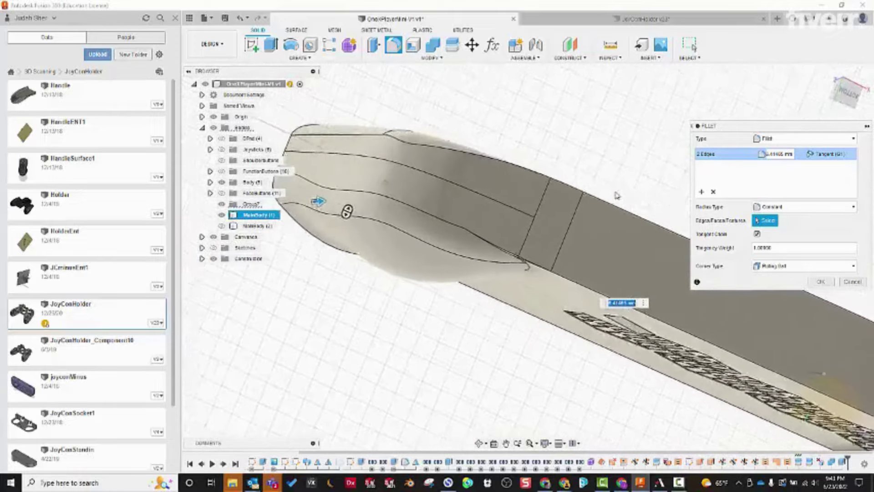
middle_click_drag(617, 194, 801, 320, "shift")
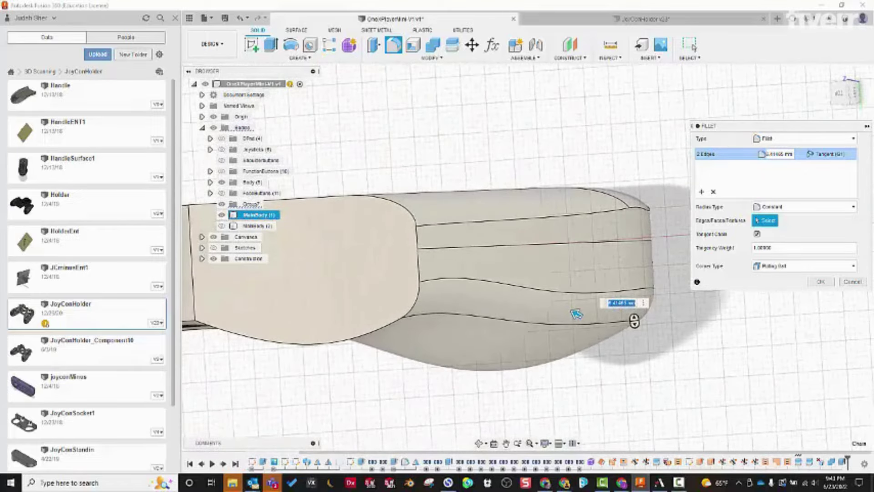